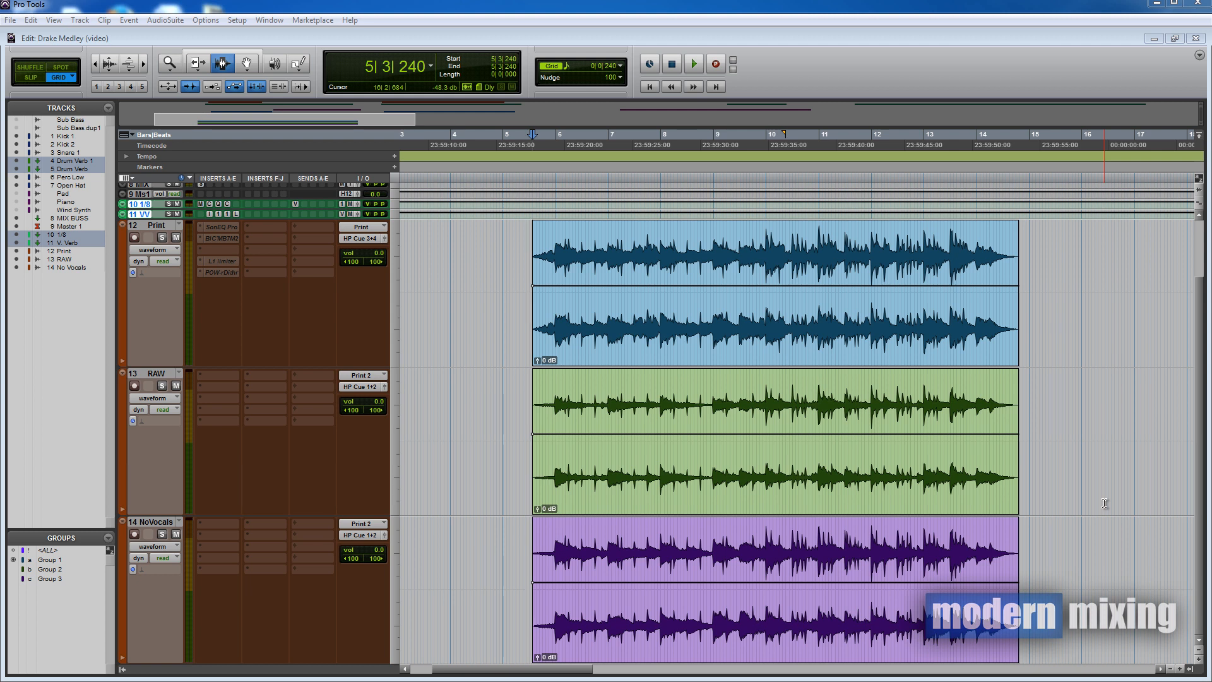
Step: Audition the mixed Print clip soloed, playing it from its start at 5|3|240
{"action": "left_click", "coordinate": [534, 300]}
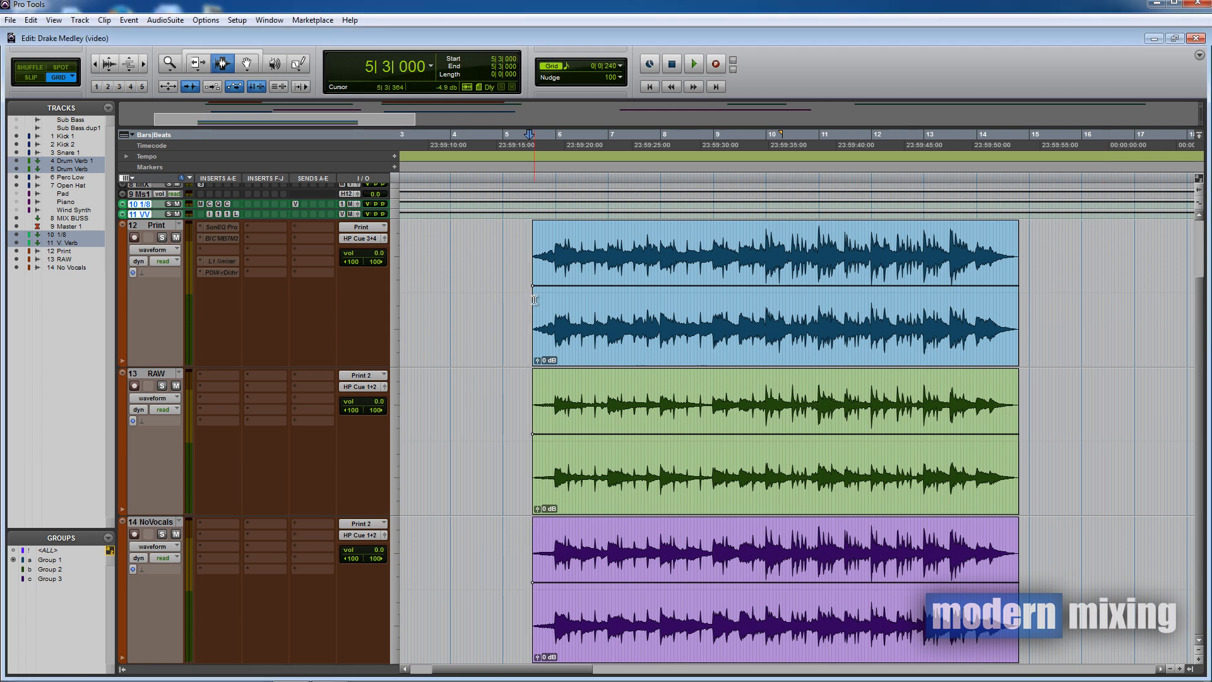
{"action": "left_click_drag", "start_coordinate": [532, 300], "coordinate": [1017, 304]}
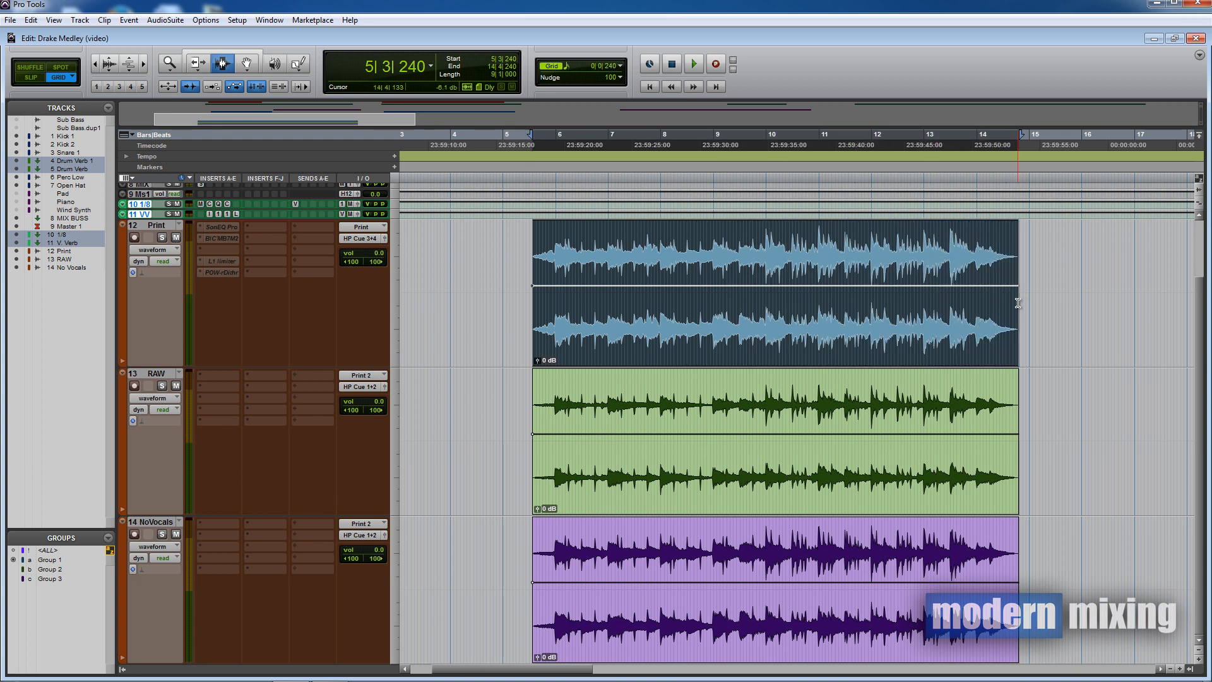
{"action": "left_click", "coordinate": [534, 314]}
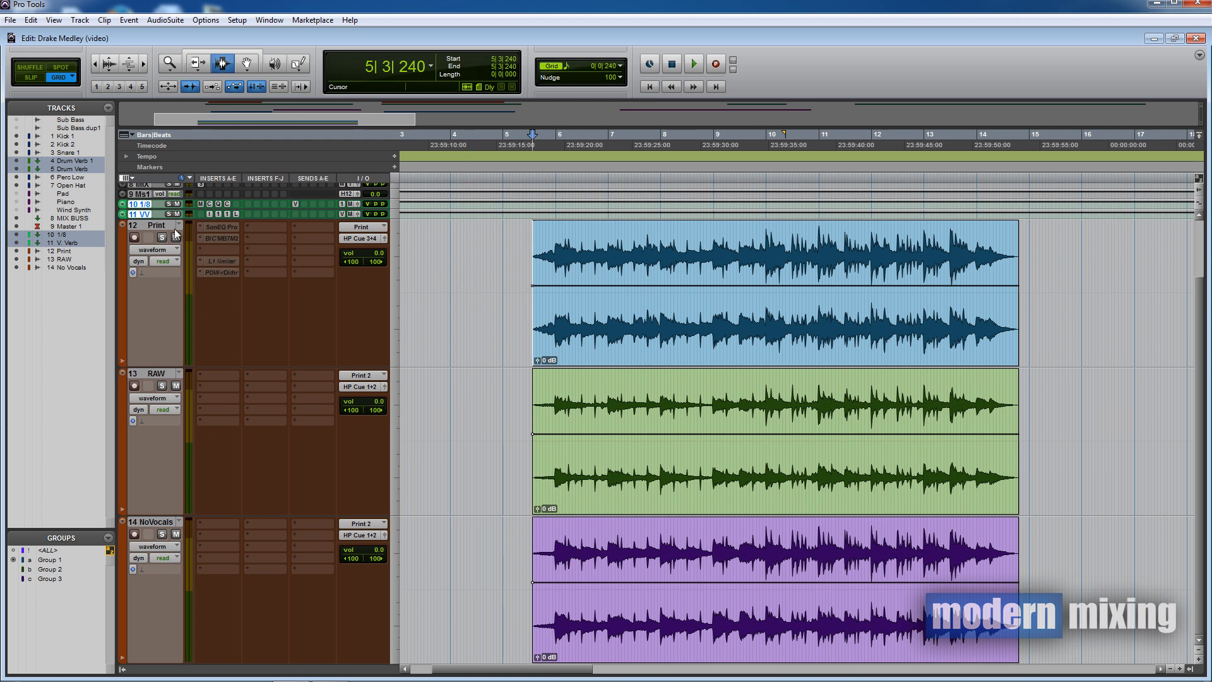
{"action": "key", "text": "space"}
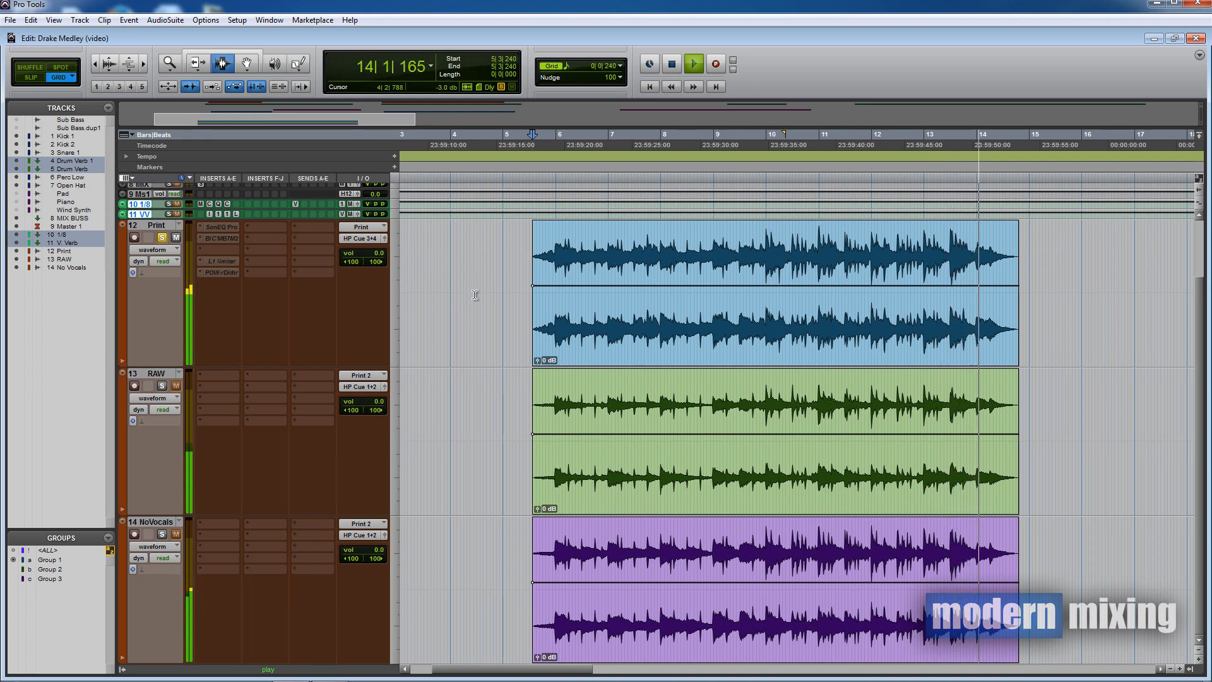
{"action": "key", "text": "space"}
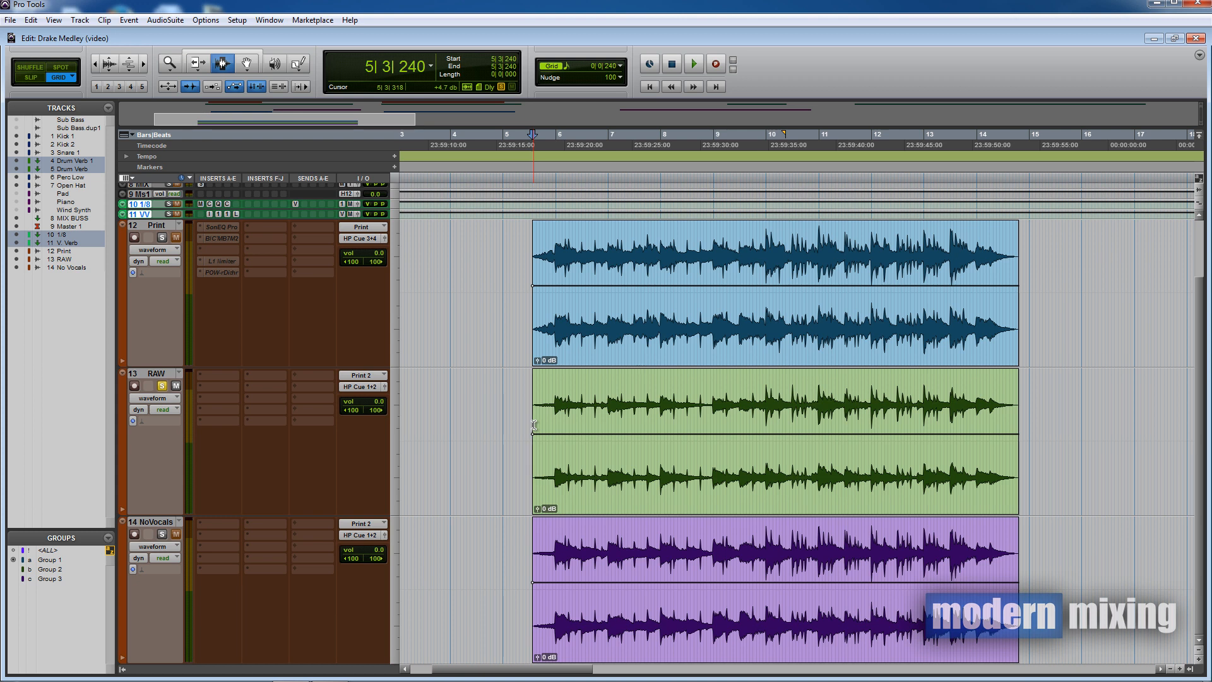
Step: Audition the RAW clip and the NoVocals clip in turn, each soloed and played from 5|3|240
{"action": "key", "text": "space"}
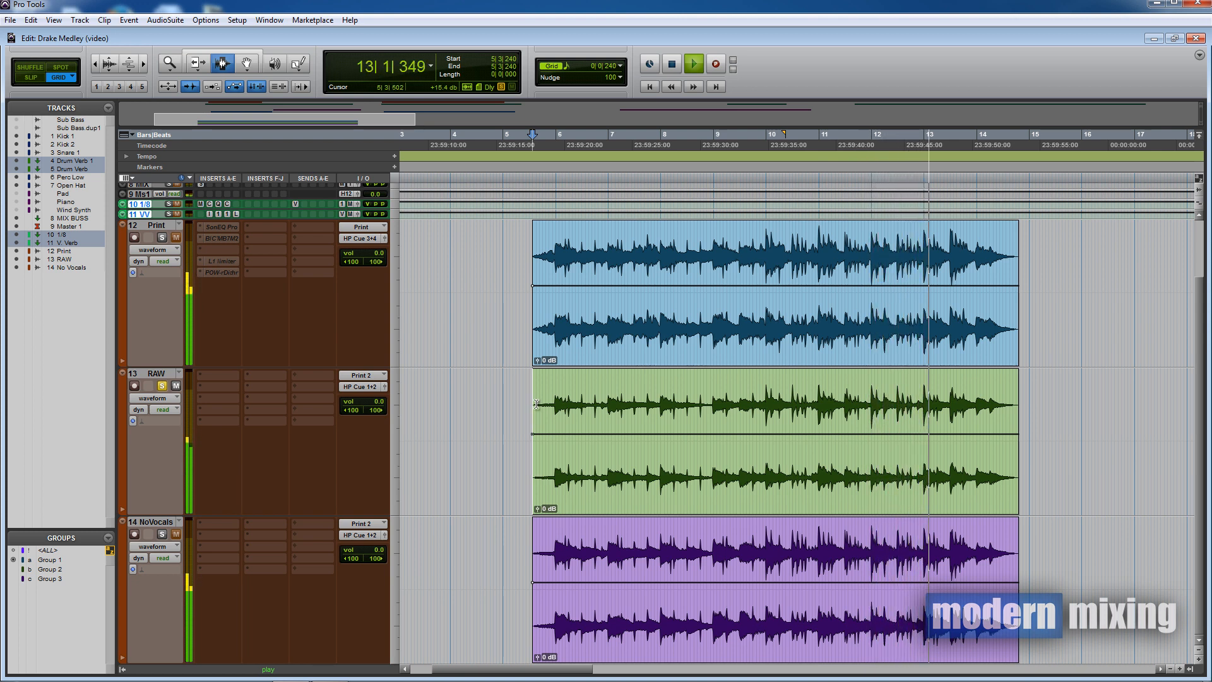
{"action": "key", "text": "space"}
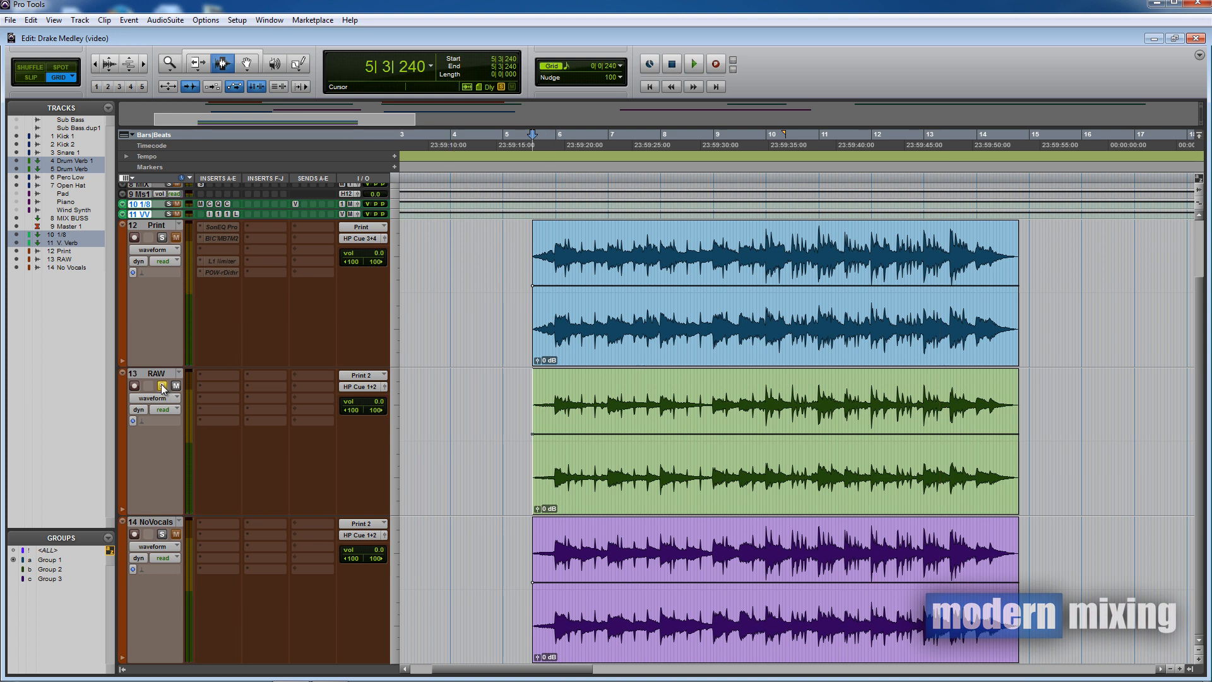
{"action": "left_click", "coordinate": [162, 386]}
{"action": "key", "text": "space"}
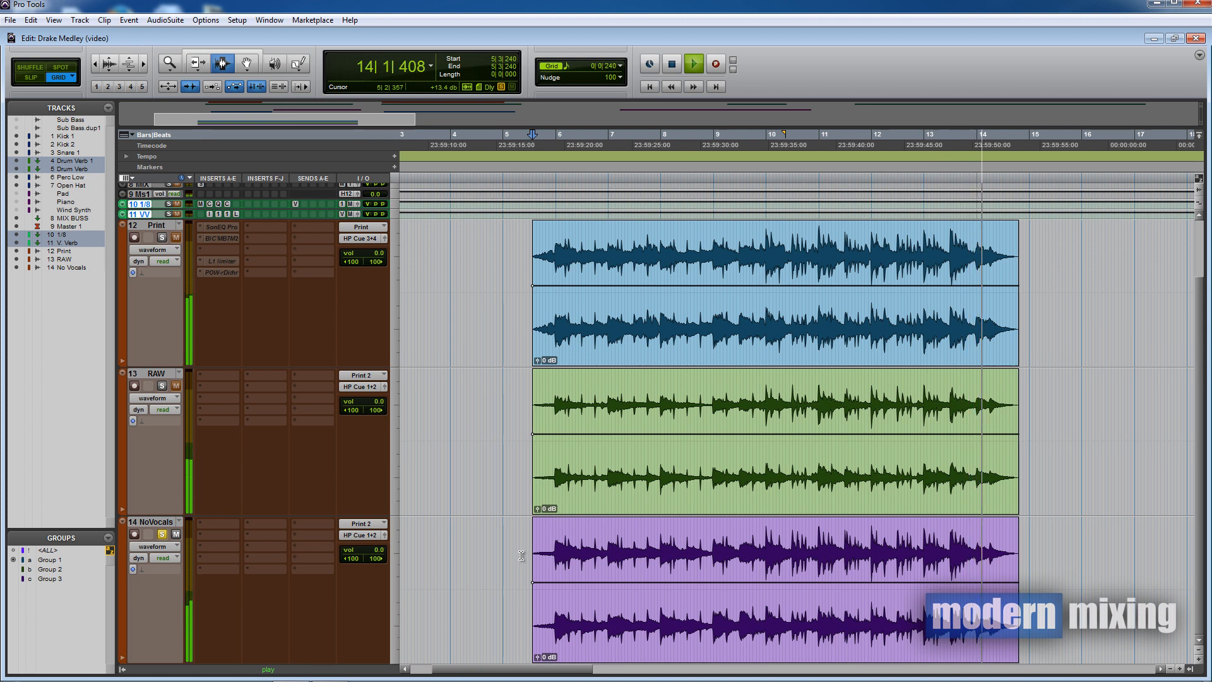
{"action": "key", "text": "space"}
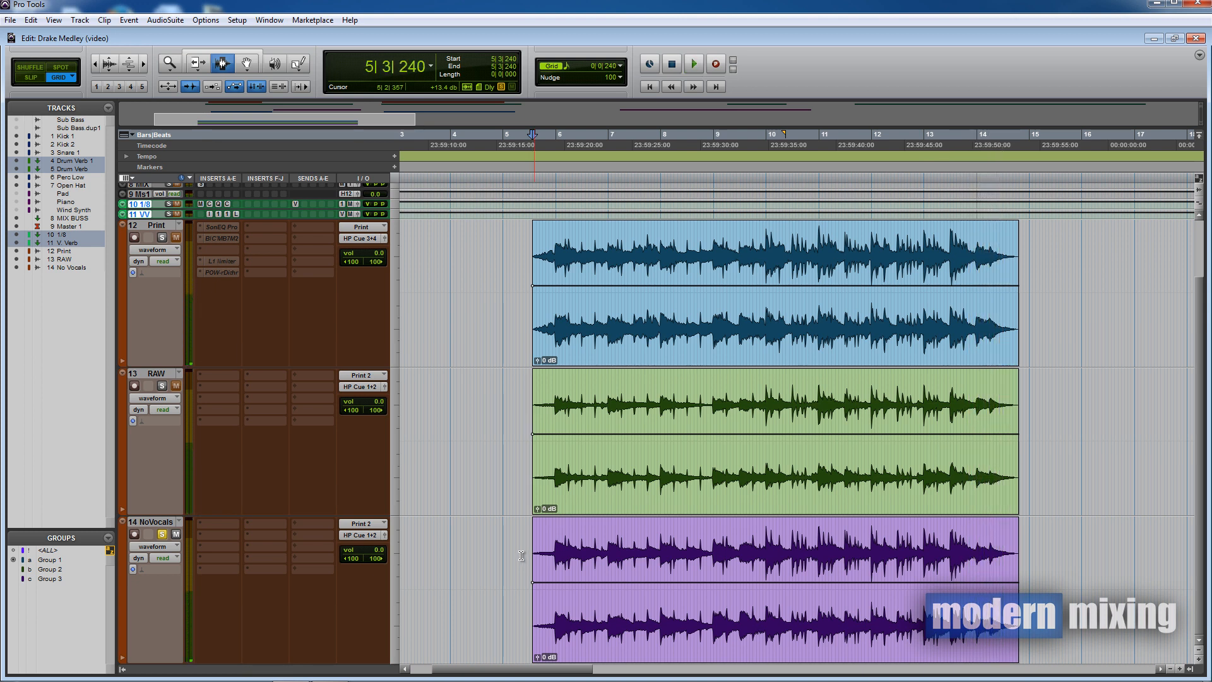
Step: Shrink the Print, RAW and NoVocals tracks to the smallest track height
{"action": "left_click", "coordinate": [58, 578]}
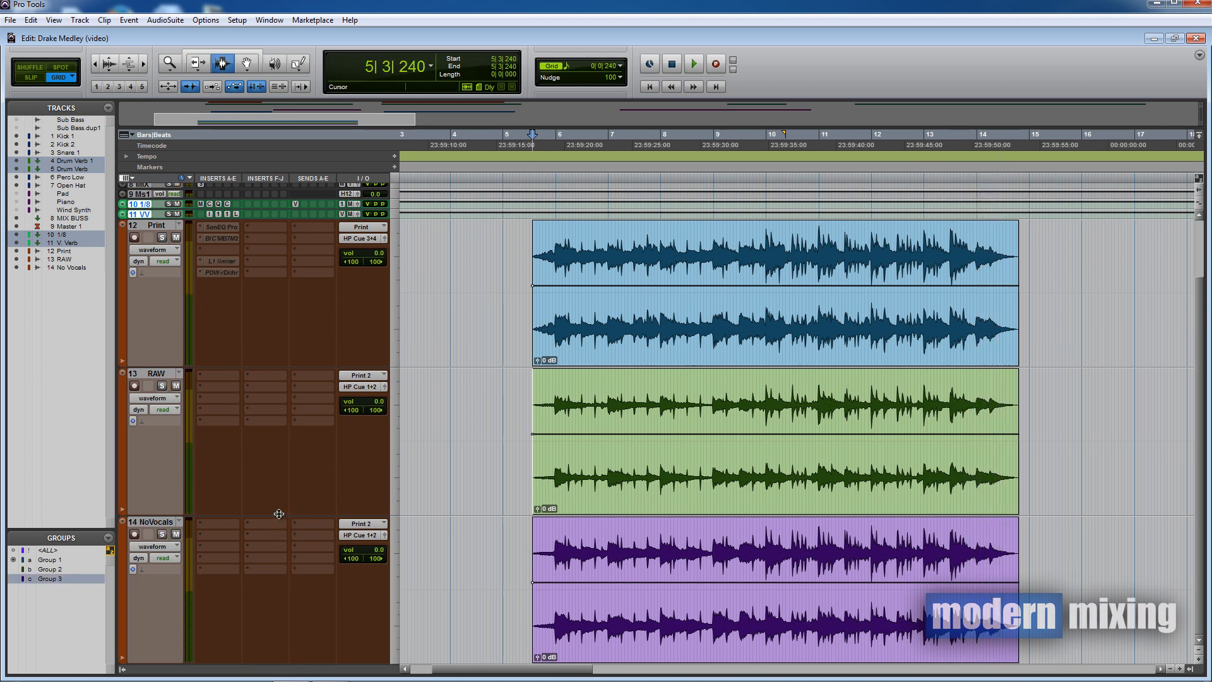
{"action": "left_click_drag", "start_coordinate": [277, 511], "coordinate": [273, 289]}
{"action": "left_click", "coordinate": [74, 574]}
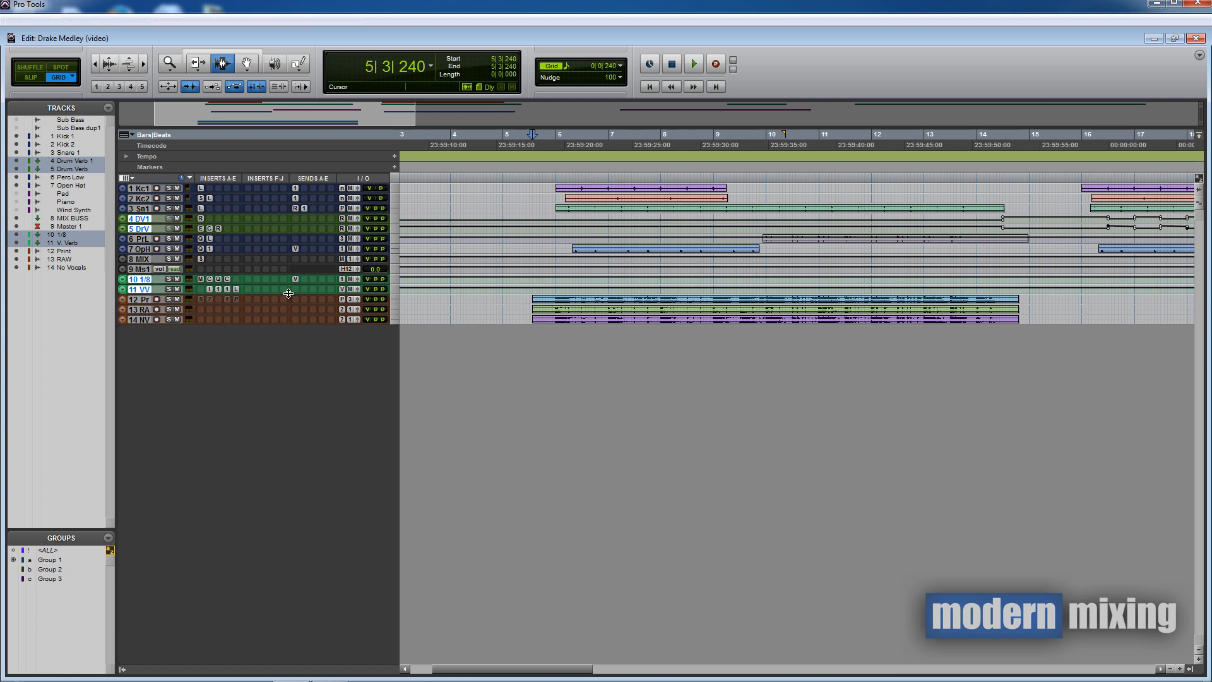
Step: Enlarge the Drum Verb 1, Drum Verb, 1/8 and V. Verb tracks to show their inserts and volume automation
{"action": "left_click_drag", "start_coordinate": [289, 294], "coordinate": [275, 355]}
{"action": "mouse_move", "coordinate": [270, 288]}
{"action": "left_mouse_down"}
{"action": "mouse_move", "coordinate": [264, 329]}
{"action": "mouse_move", "coordinate": [255, 302]}
{"action": "left_mouse_up"}
{"action": "left_click_drag", "start_coordinate": [242, 234], "coordinate": [257, 272]}
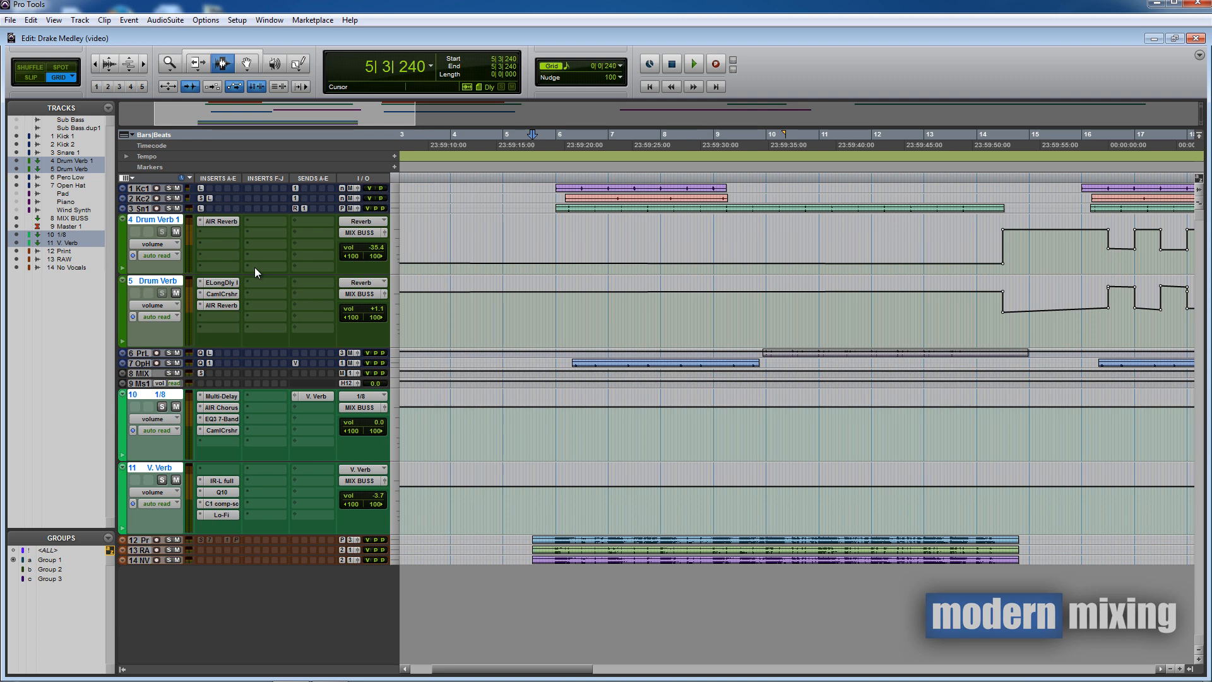
Step: Switch to the Mix window and point out the effects returns by selecting Drum Verb 1, Drum Verb, 1/8 and V. Verb individually
{"action": "key", "text": "ctrl+equal"}
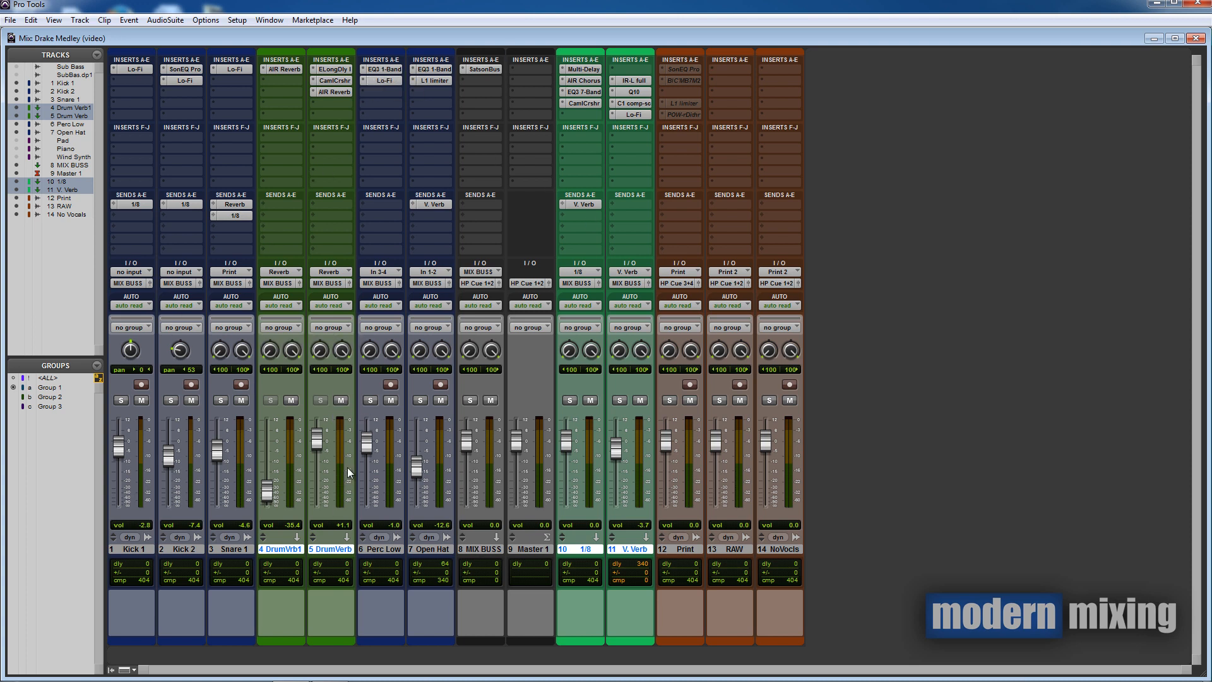
{"action": "left_click", "coordinate": [314, 549]}
{"action": "left_click", "coordinate": [285, 549]}
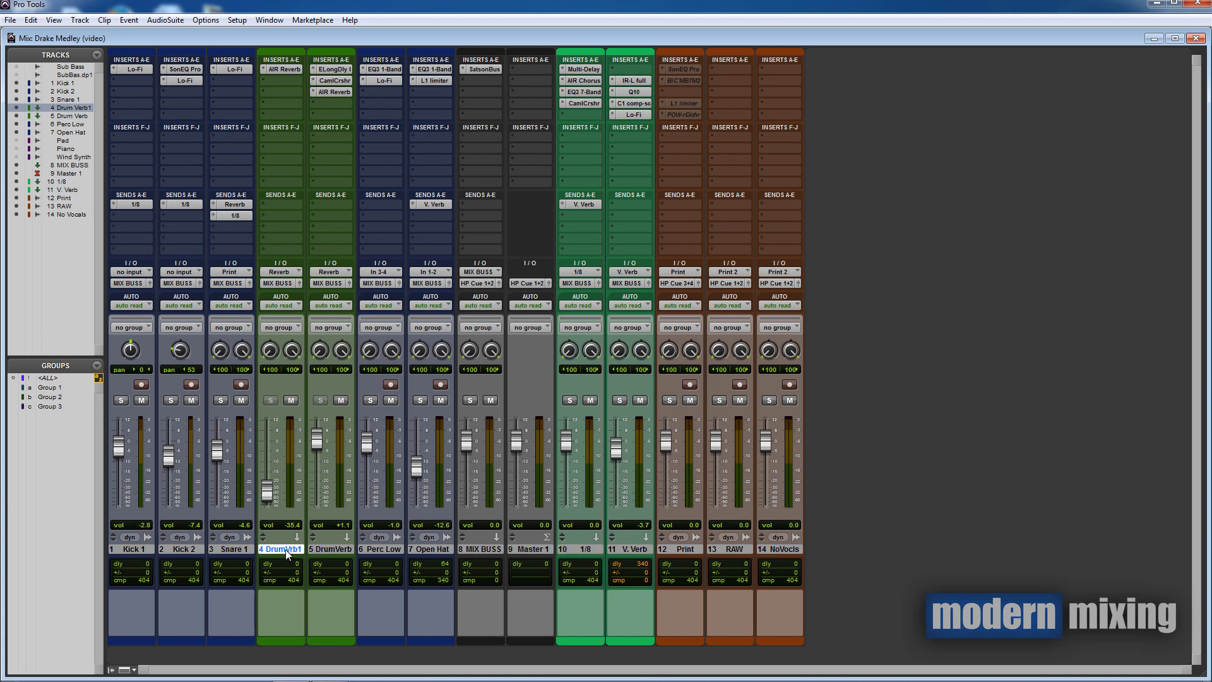
{"action": "left_click", "coordinate": [336, 548]}
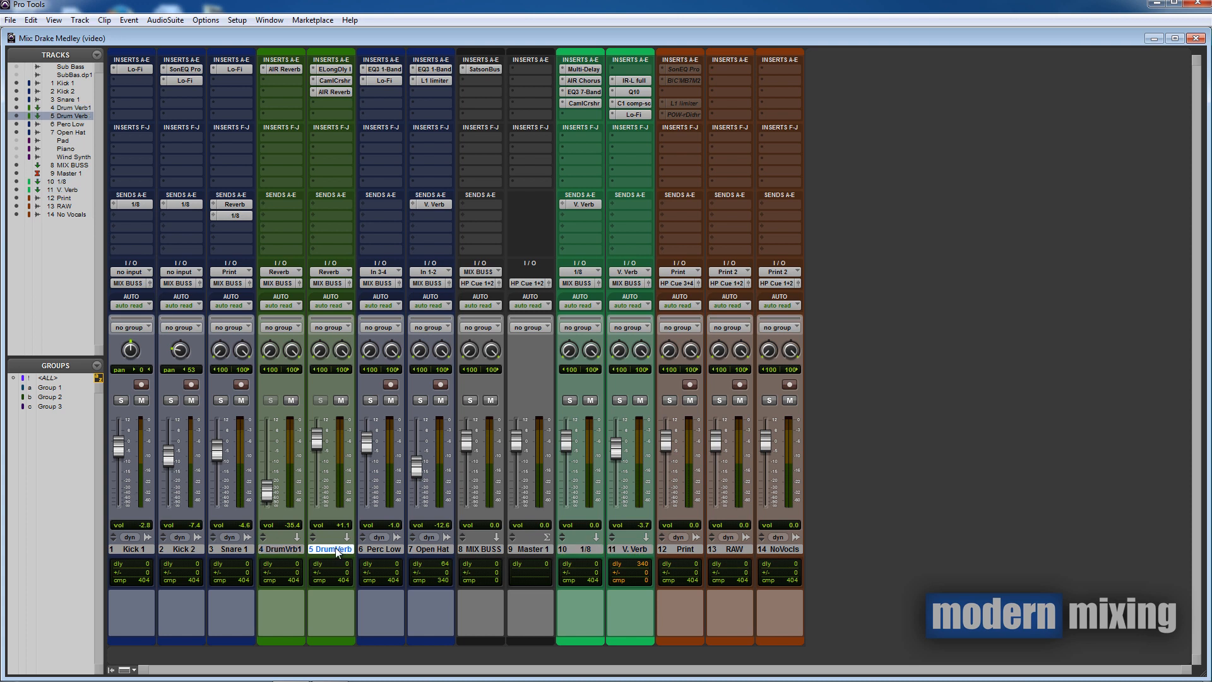
{"action": "left_click", "coordinate": [597, 549]}
{"action": "left_click", "coordinate": [628, 549]}
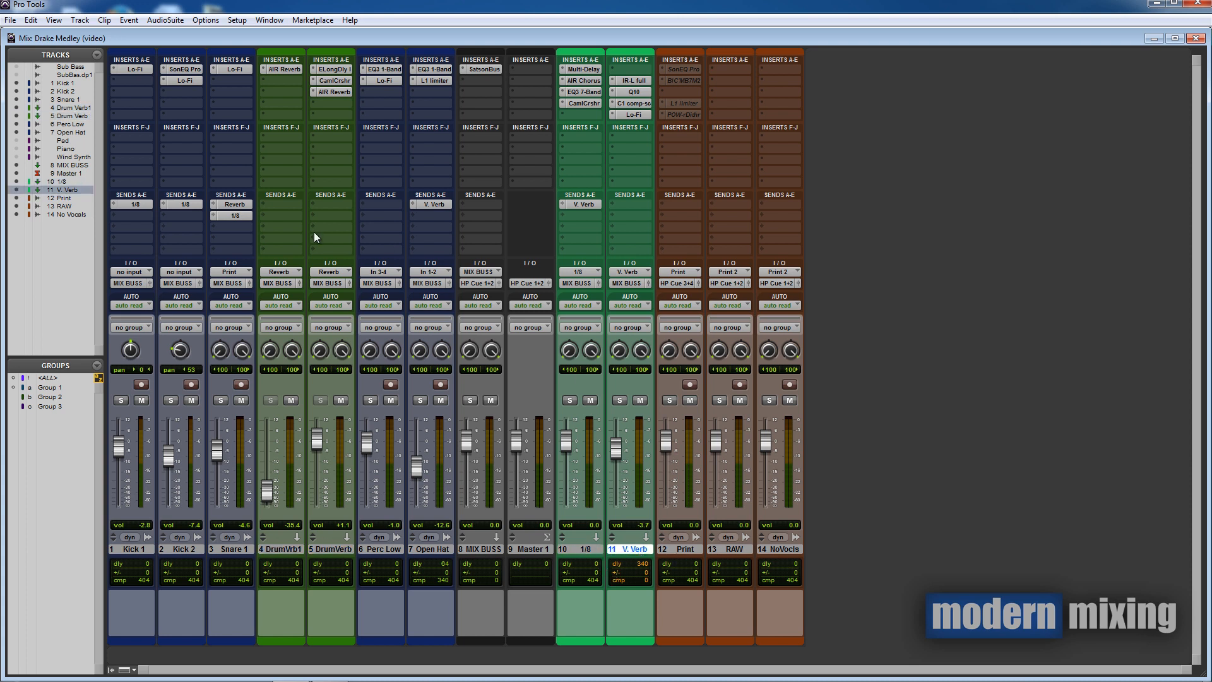
Step: Select the Drum Verb 1 track and examine its AIR Reverb settings, closing the plug-in when finished
{"action": "left_click", "coordinate": [287, 549]}
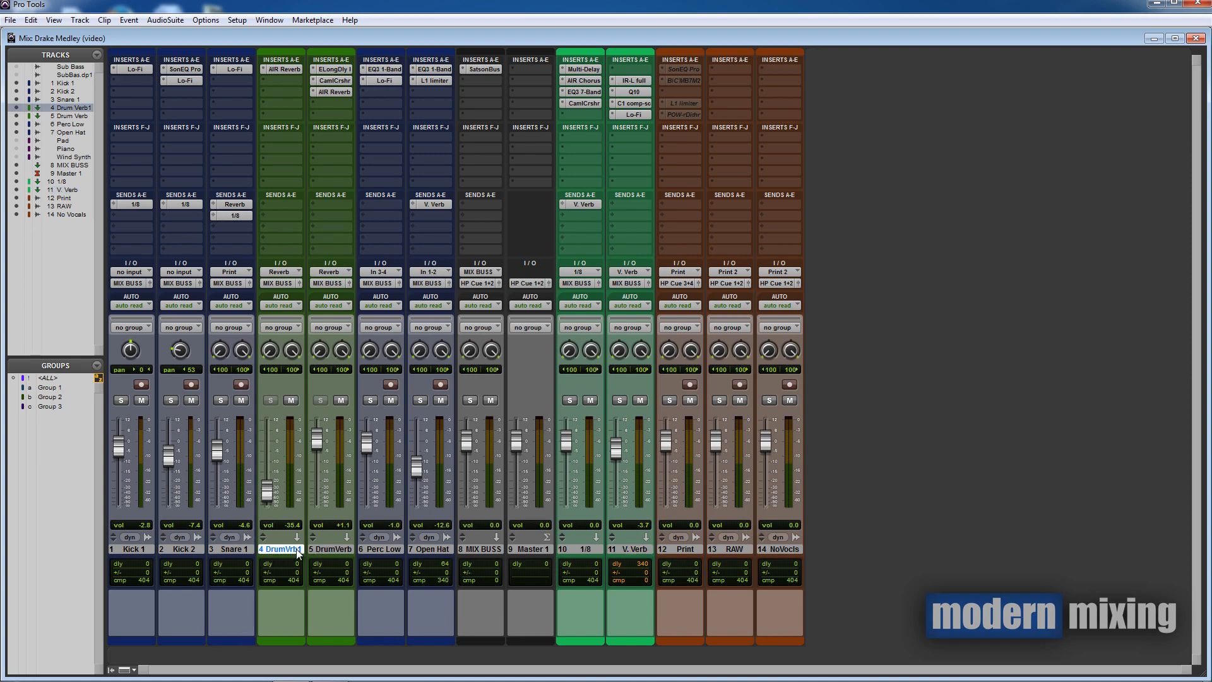
{"action": "left_click", "coordinate": [281, 69]}
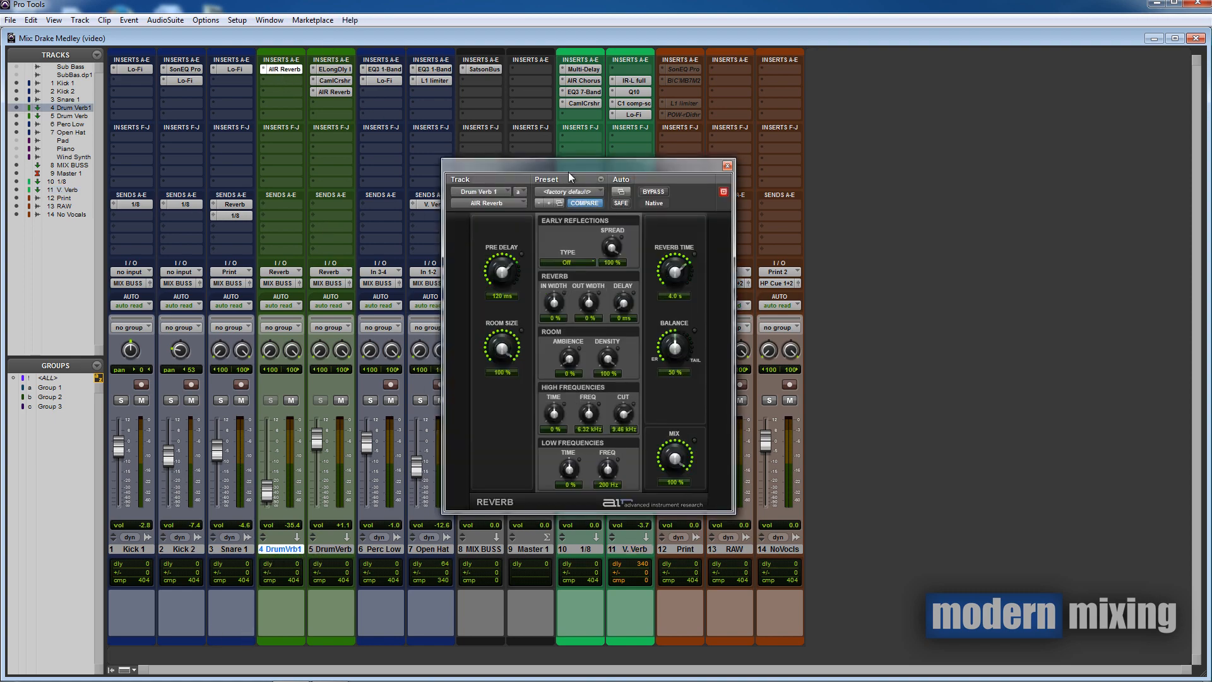
{"action": "left_click_drag", "start_coordinate": [571, 177], "coordinate": [585, 183]}
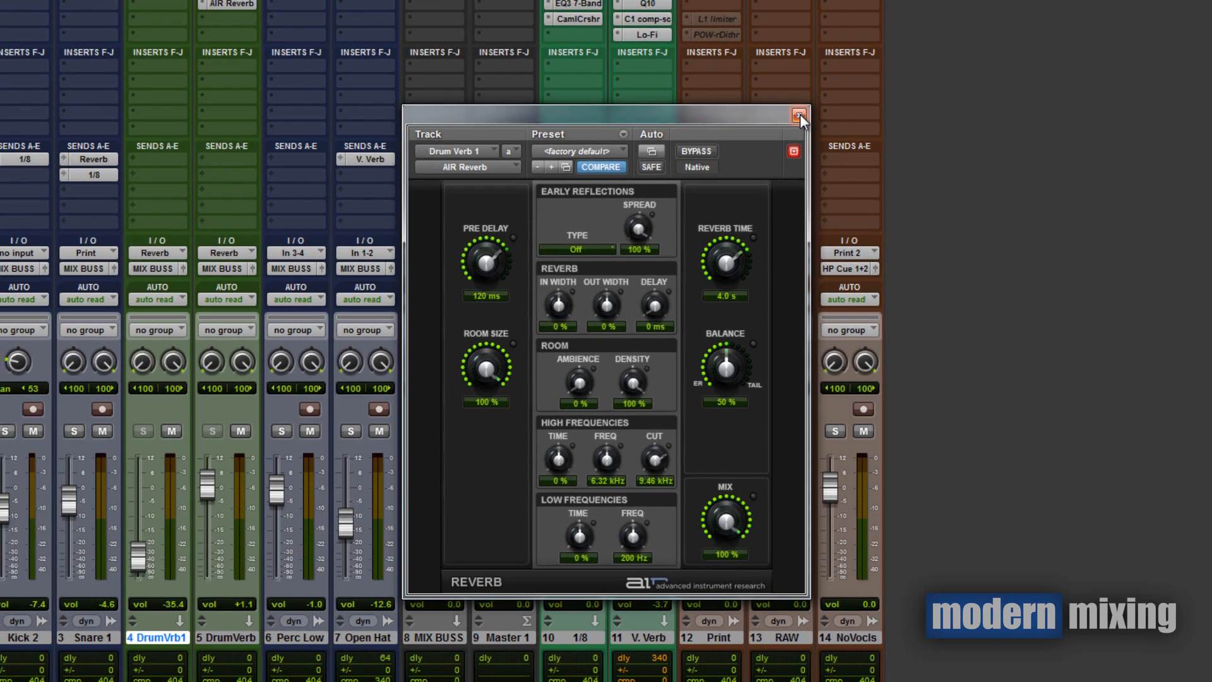
{"action": "left_click", "coordinate": [797, 106]}
Step: Examine the Extra Long Delay II settings on the Drum Verb track, including delay, feedback and note values for both channels
{"action": "left_click", "coordinate": [267, 21]}
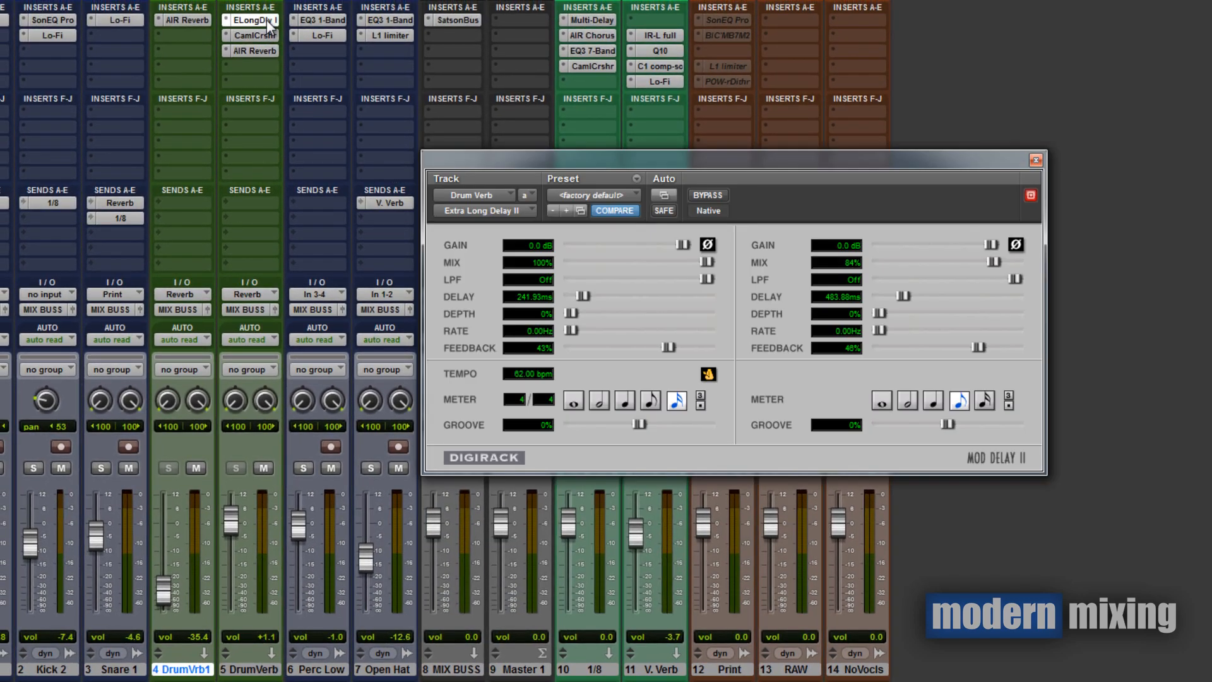
{"action": "left_click_drag", "start_coordinate": [635, 158], "coordinate": [596, 183]}
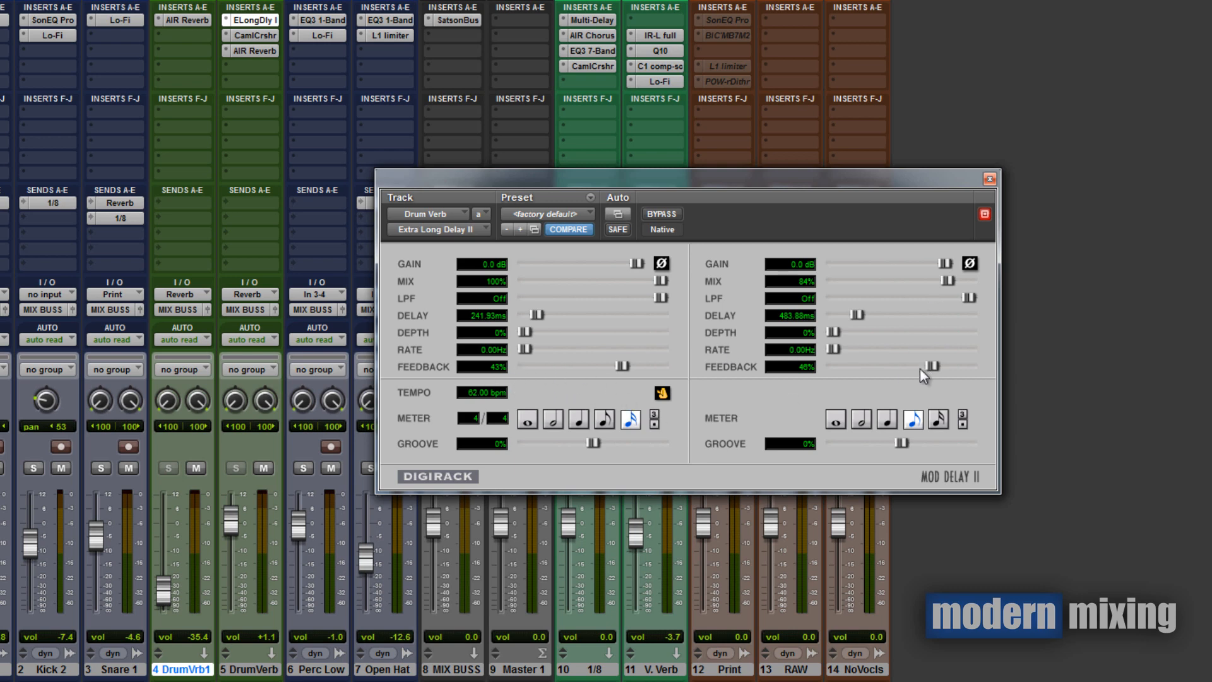
{"action": "left_click", "coordinate": [990, 178]}
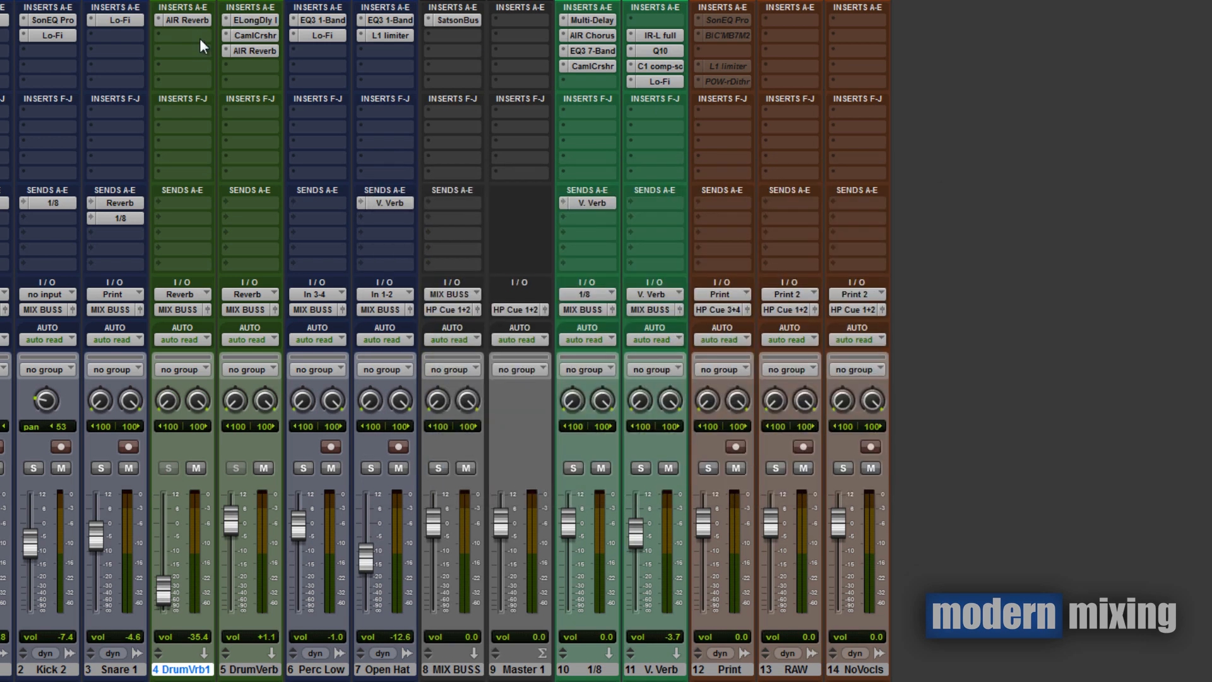
Step: Examine the CamelCrusher and AIR Reverb settings on the Drum Verb track, closing each plug-in when finished
{"action": "left_click", "coordinate": [244, 36]}
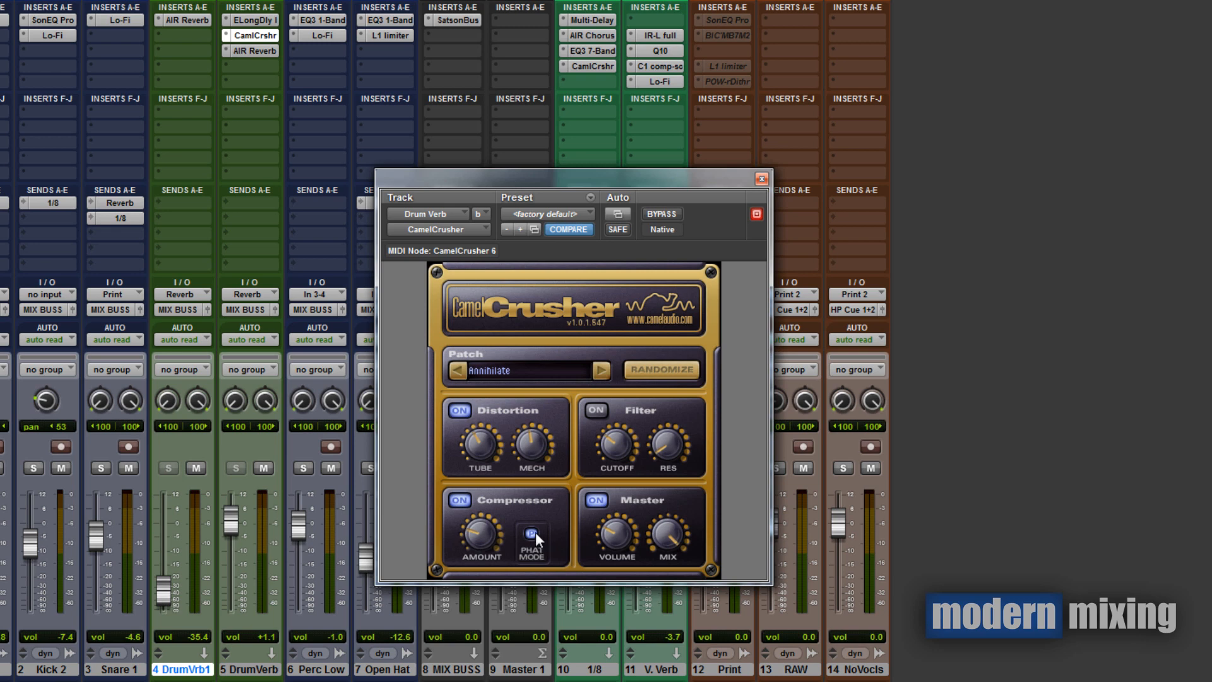
{"action": "left_click", "coordinate": [762, 179]}
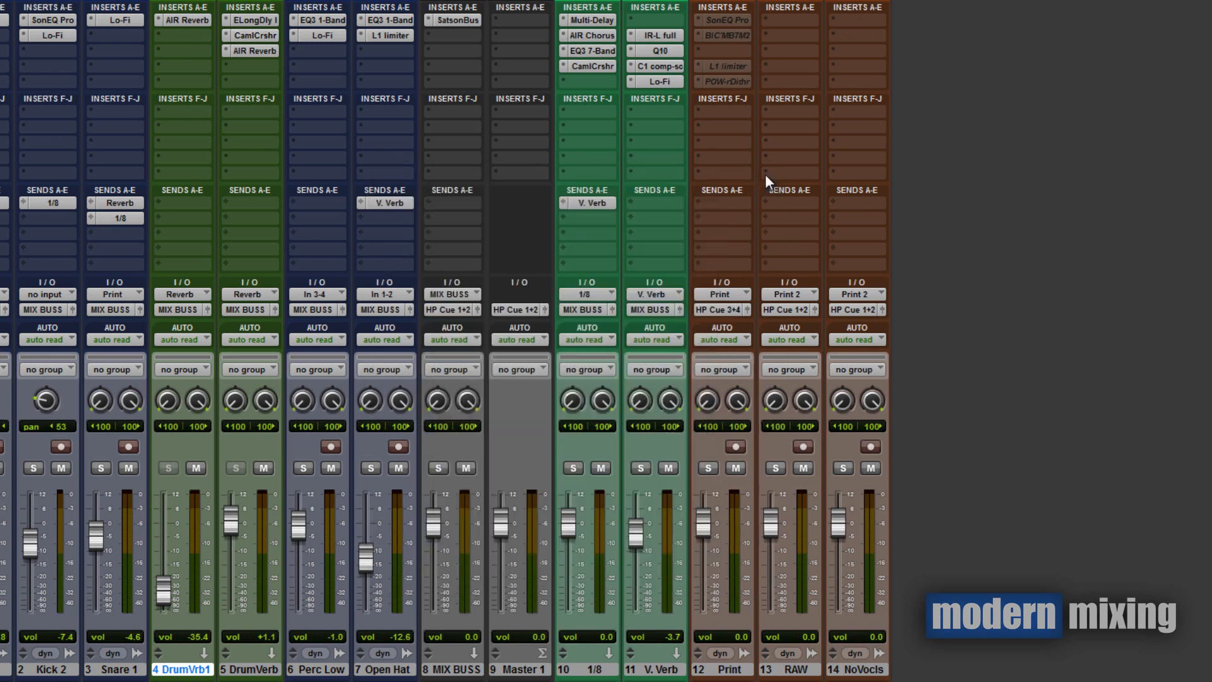
{"action": "left_click", "coordinate": [251, 51]}
{"action": "left_click_drag", "start_coordinate": [547, 197], "coordinate": [506, 158]}
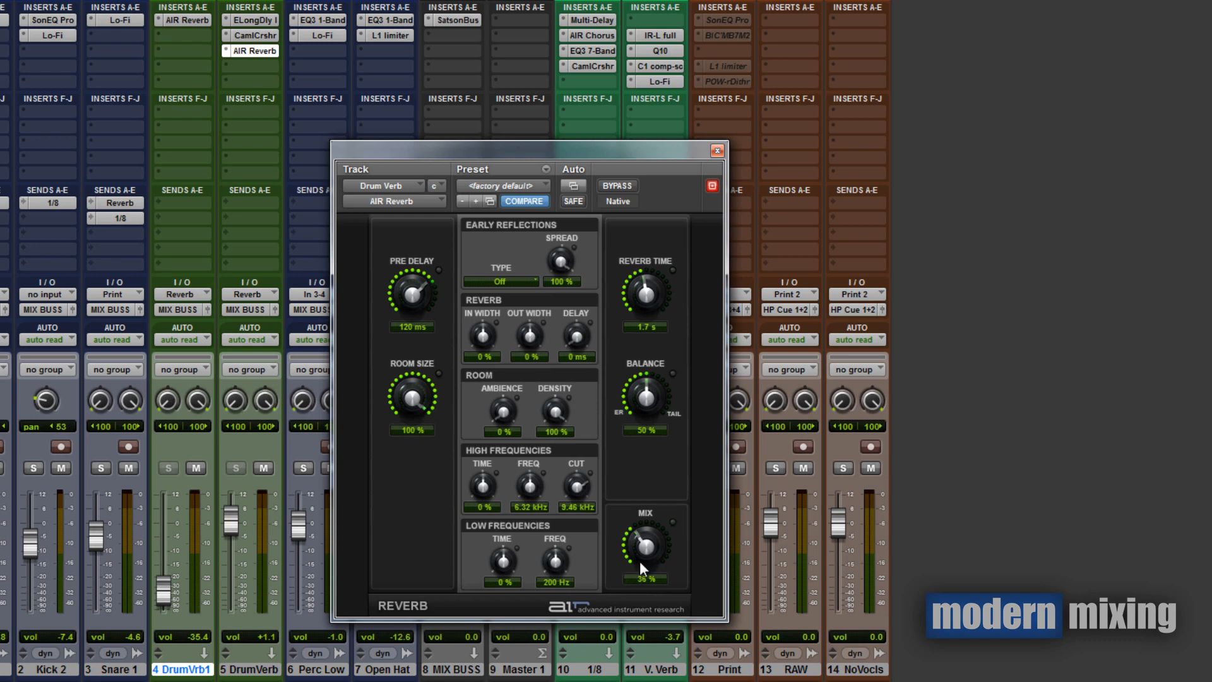
{"action": "left_click", "coordinate": [717, 151]}
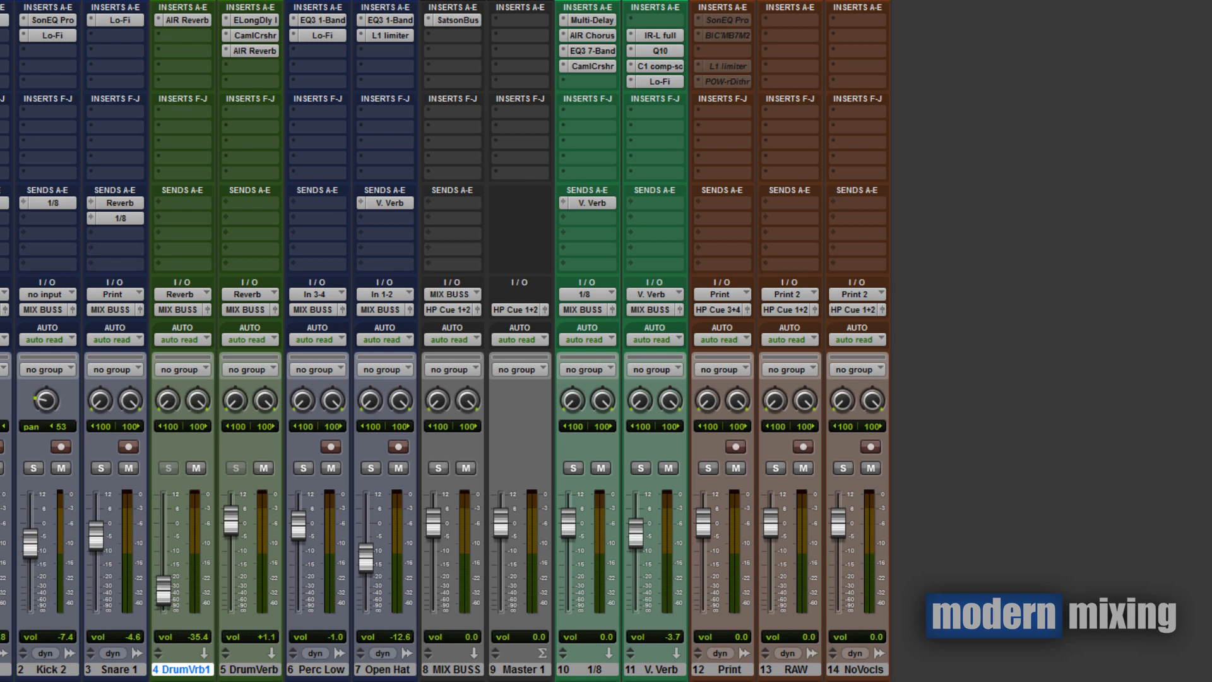
Step: Select the 1/8 track and examine its AIR Multi-Delay settings, including the high cut and low cut
{"action": "left_click", "coordinate": [599, 671]}
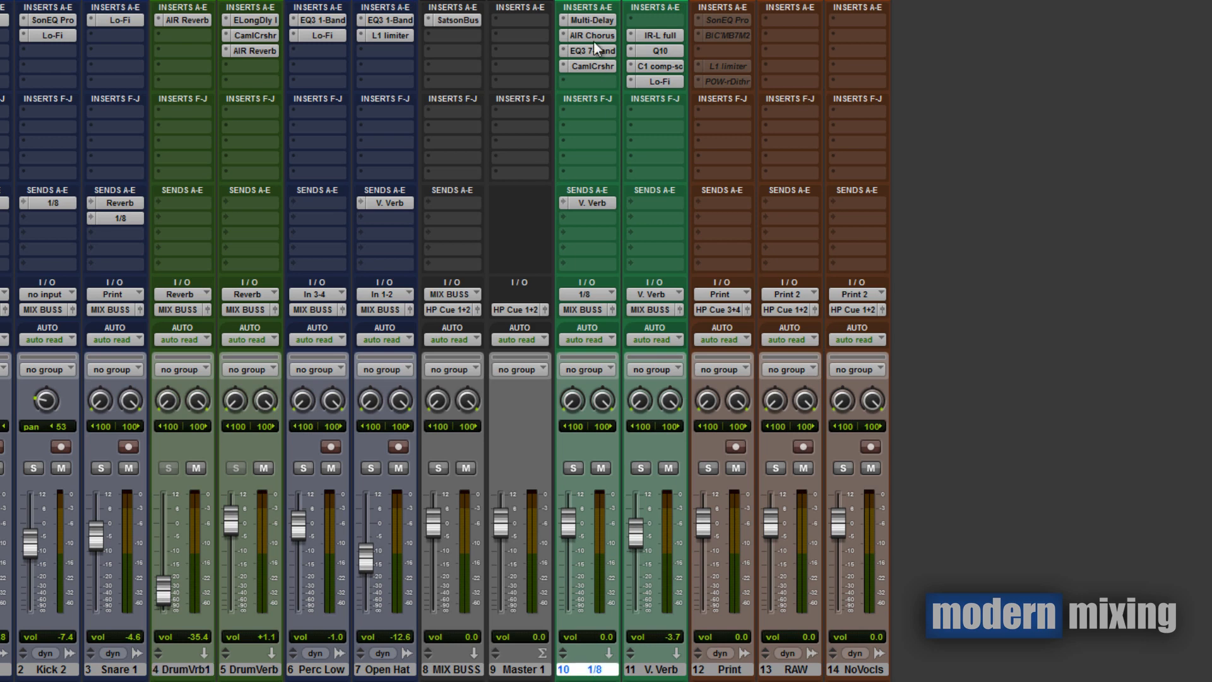
{"action": "left_click", "coordinate": [607, 22]}
{"action": "left_click_drag", "start_coordinate": [604, 158], "coordinate": [730, 164]}
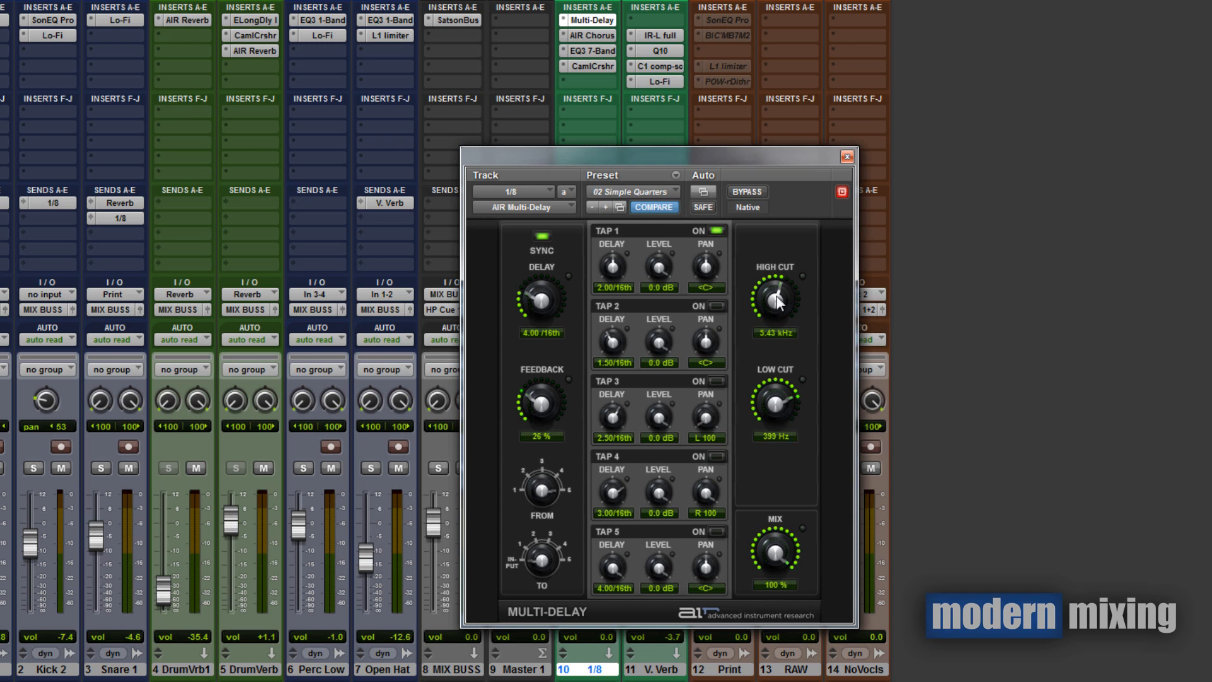
{"action": "left_click", "coordinate": [847, 157]}
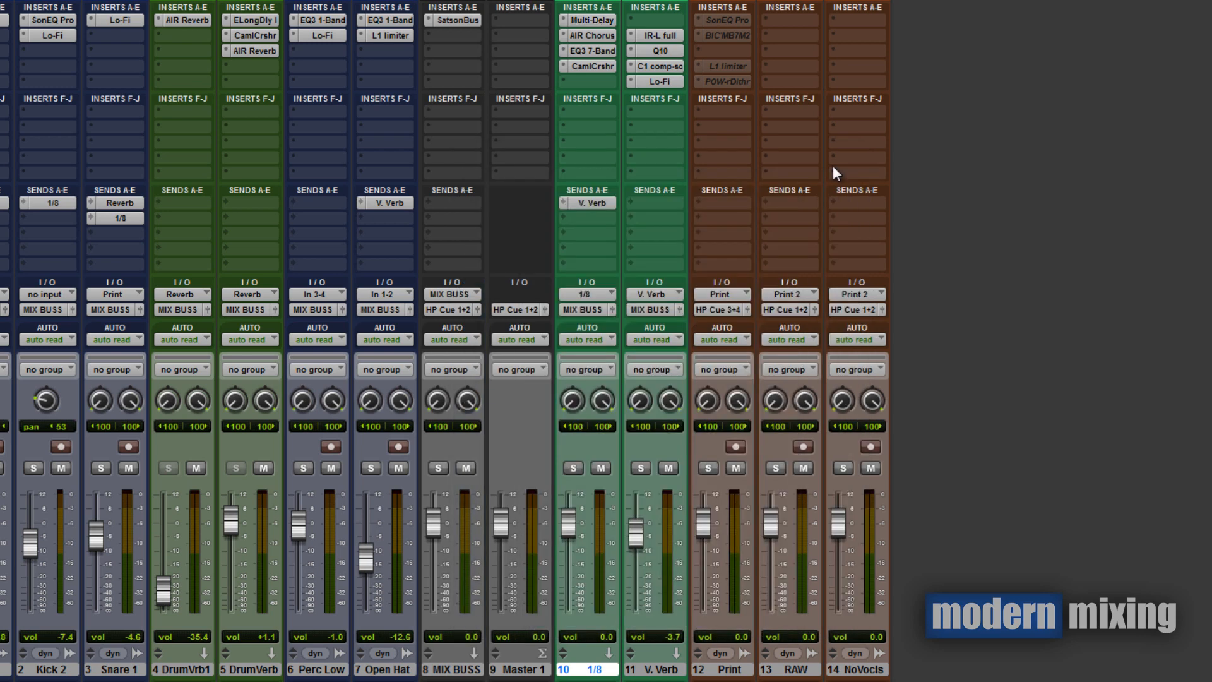
Step: Examine the AIR Chorus settings on the 1/8 track and close the plug-in
{"action": "left_click", "coordinate": [591, 37]}
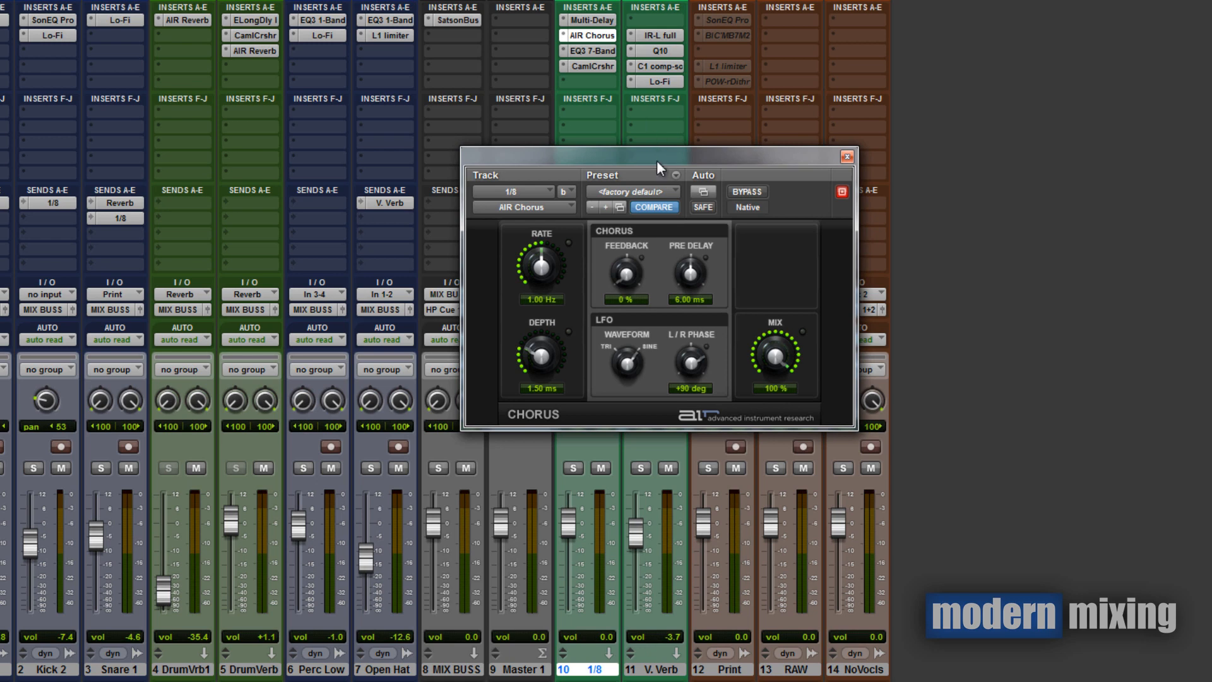
{"action": "left_click_drag", "start_coordinate": [657, 162], "coordinate": [591, 173]}
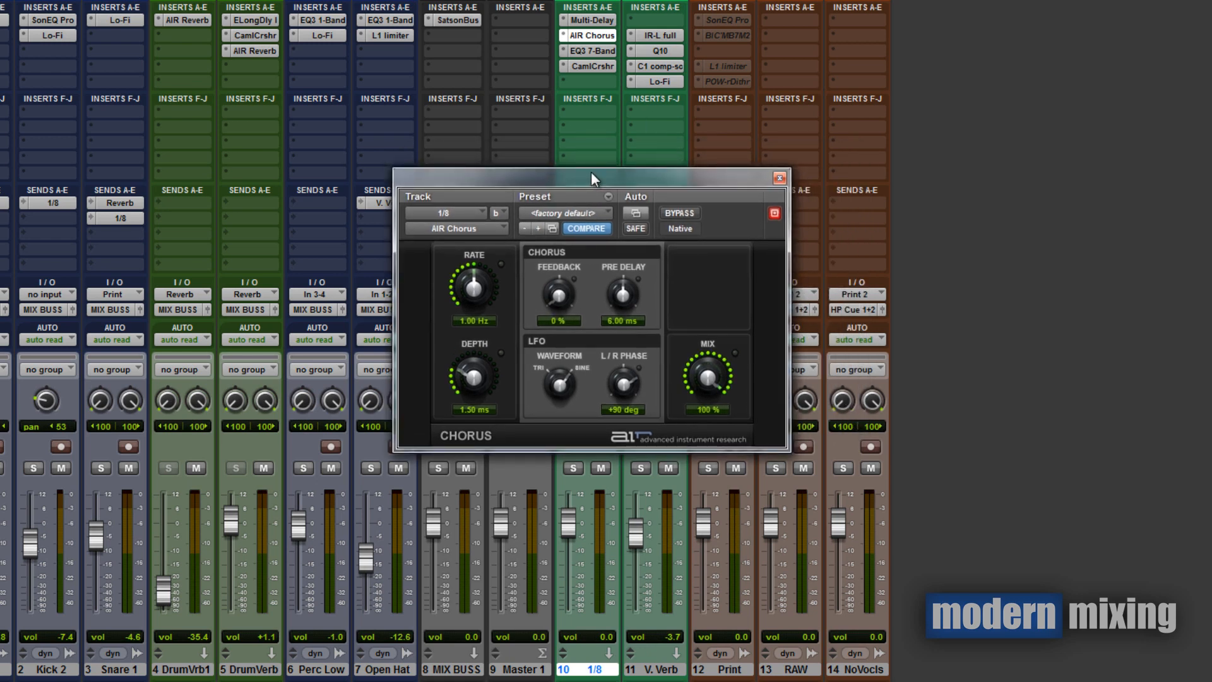
{"action": "left_click", "coordinate": [781, 179]}
Step: Examine the EQ3 7-Band curve with the telephone vocal preset on the 1/8 track and close the plug-in
{"action": "left_click", "coordinate": [592, 66]}
{"action": "left_click", "coordinate": [604, 52]}
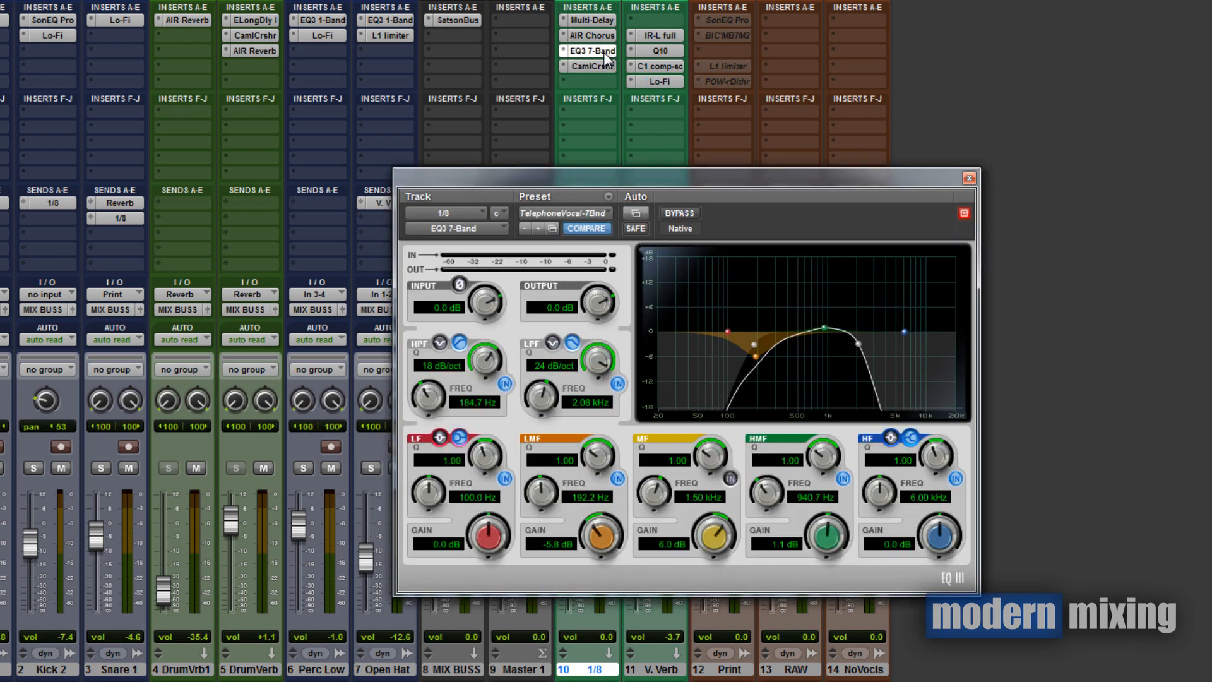
{"action": "left_click_drag", "start_coordinate": [677, 174], "coordinate": [493, 162]}
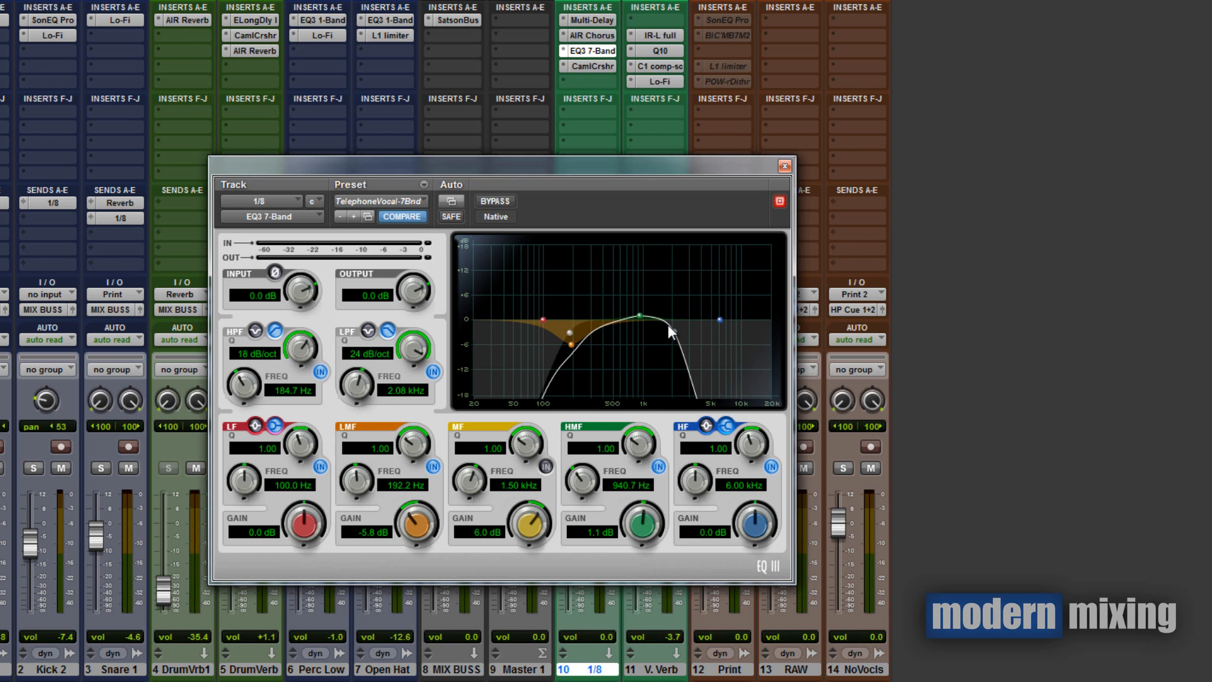
{"action": "left_click", "coordinate": [785, 167]}
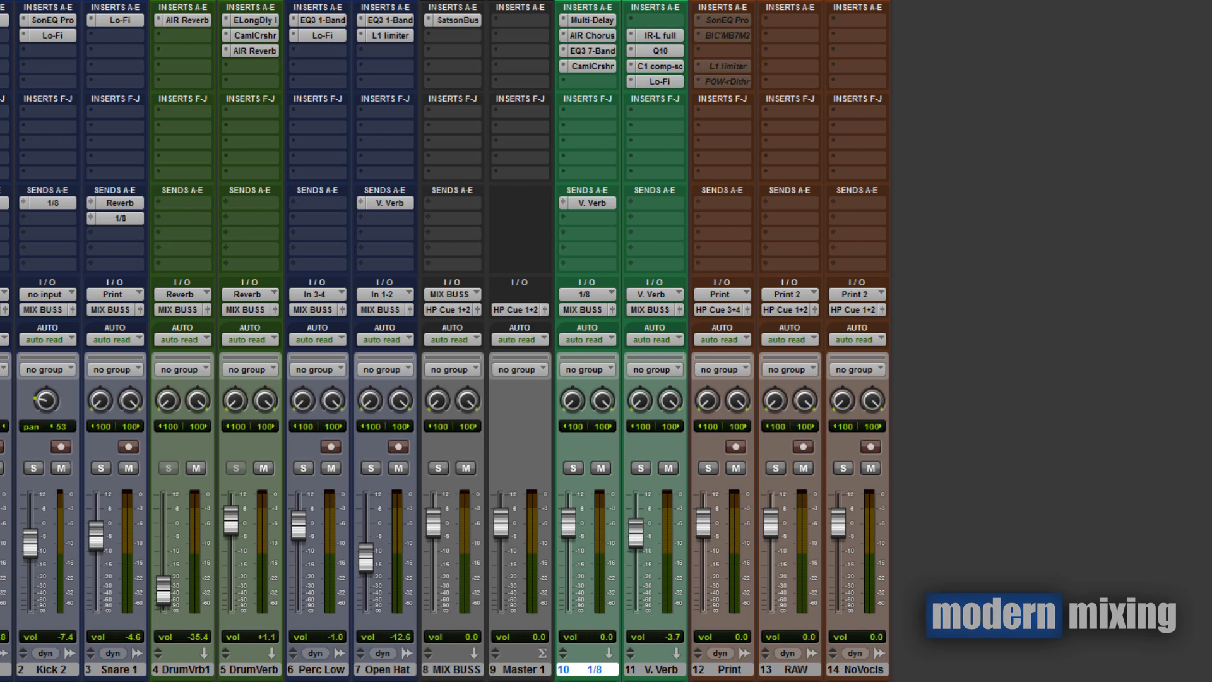
Step: Examine the CamelCrusher settings on the 1/8 track, recheck its EQ3 7-Band, and close both plug-ins
{"action": "left_click", "coordinate": [588, 67]}
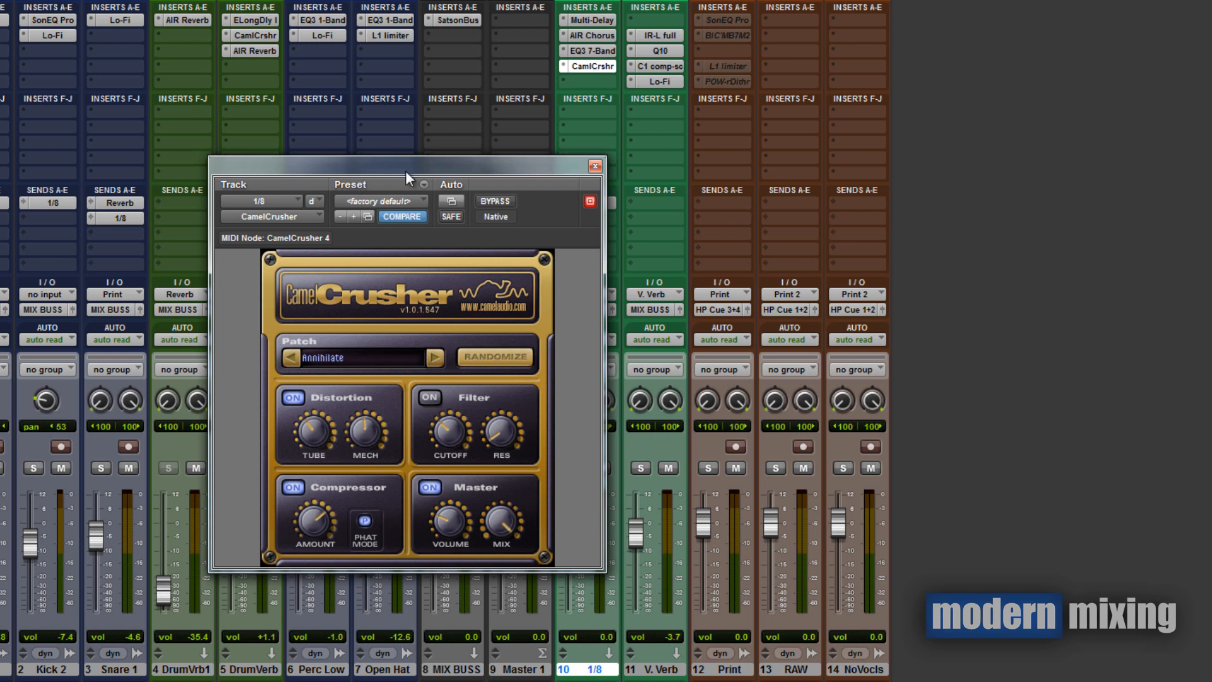
{"action": "left_click_drag", "start_coordinate": [406, 171], "coordinate": [660, 182]}
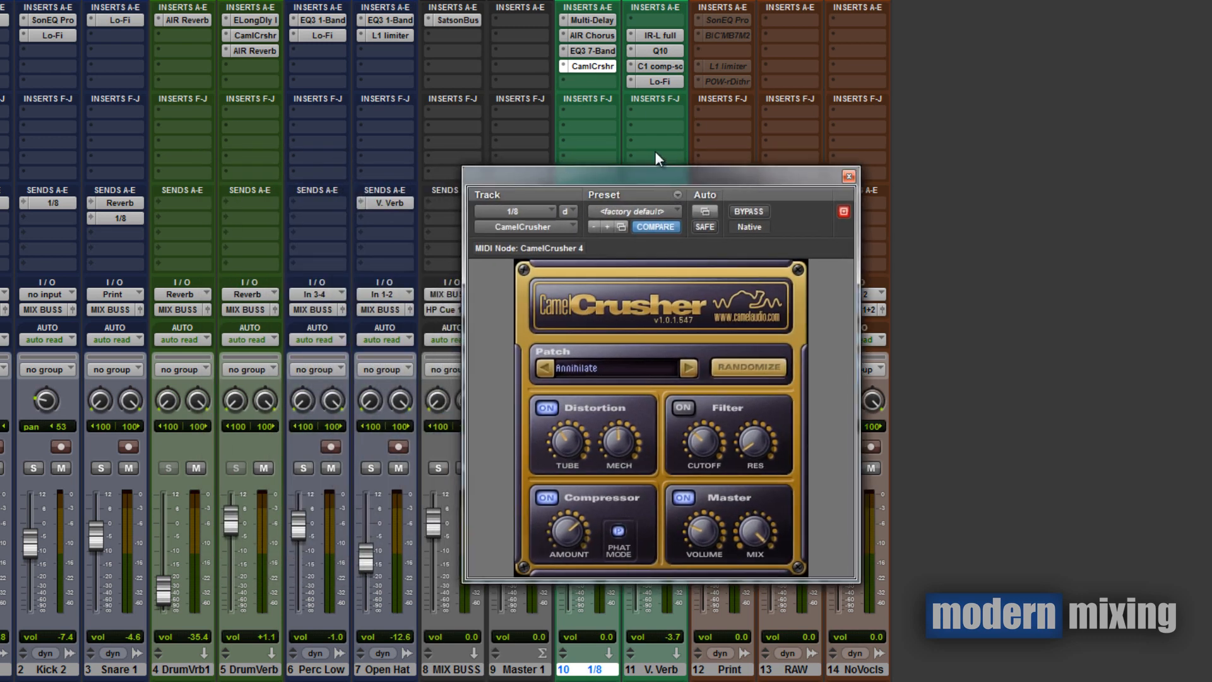
{"action": "left_click_drag", "start_coordinate": [661, 176], "coordinate": [625, 153]}
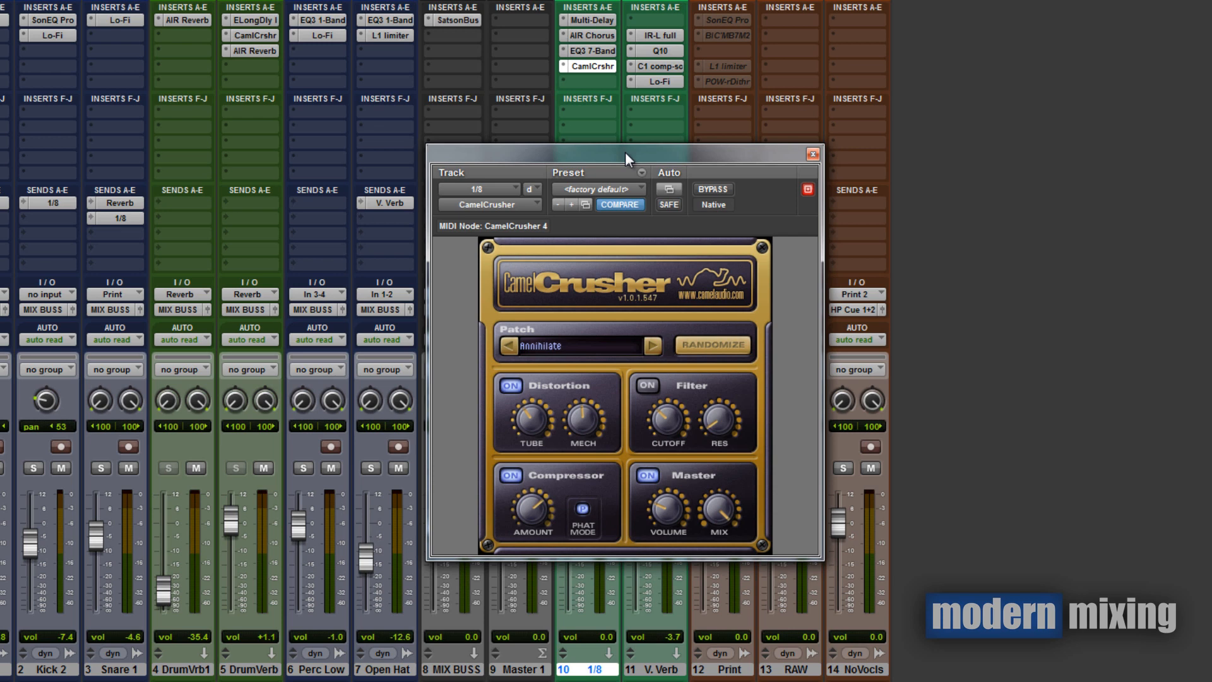
{"action": "left_click", "coordinate": [586, 50]}
{"action": "left_click_drag", "start_coordinate": [704, 154], "coordinate": [599, 131]}
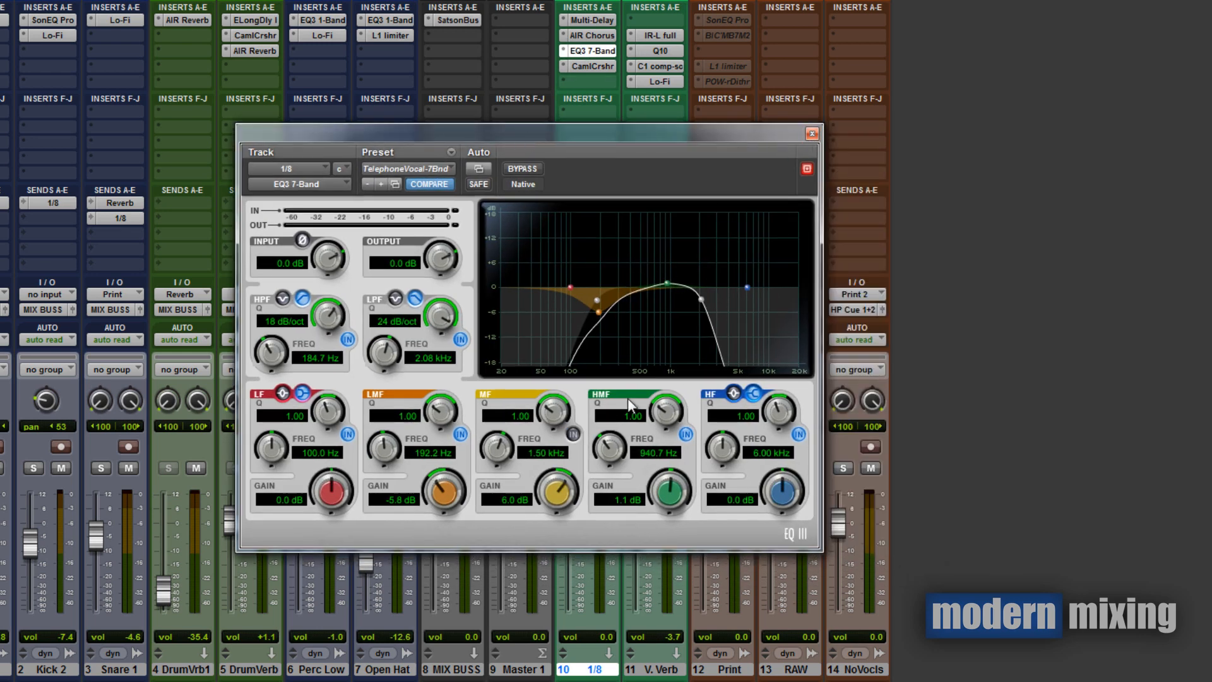
{"action": "left_click", "coordinate": [812, 134]}
{"action": "left_click", "coordinate": [591, 66]}
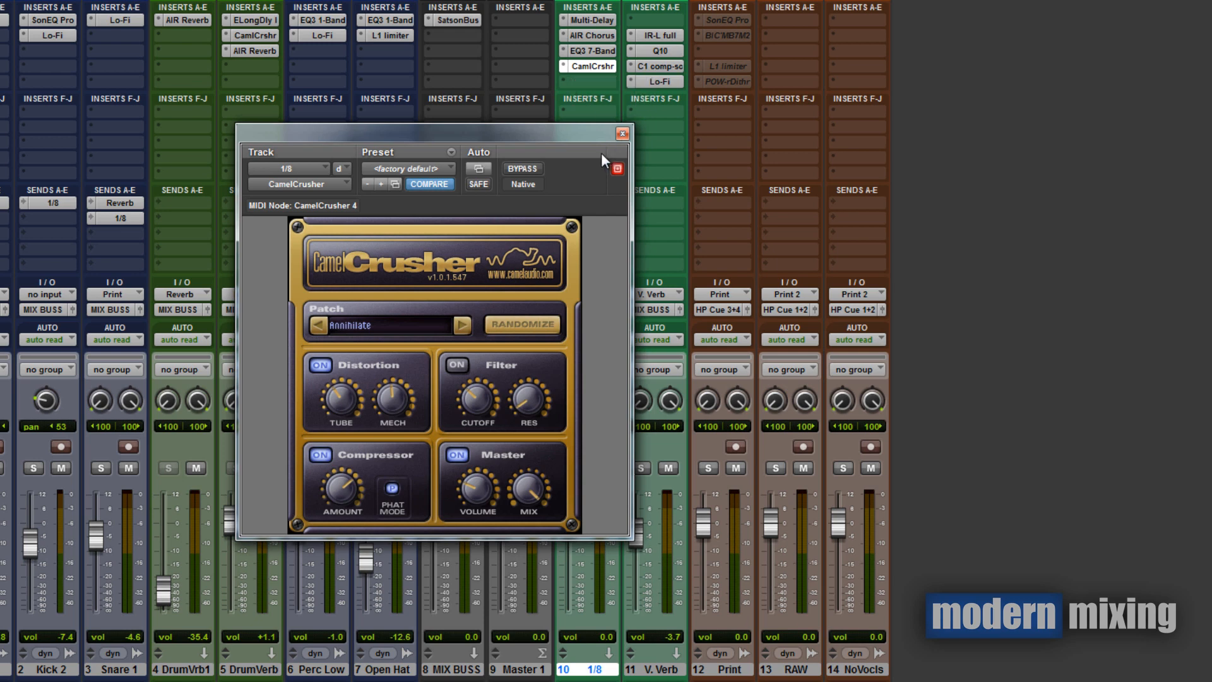
{"action": "left_click", "coordinate": [622, 134]}
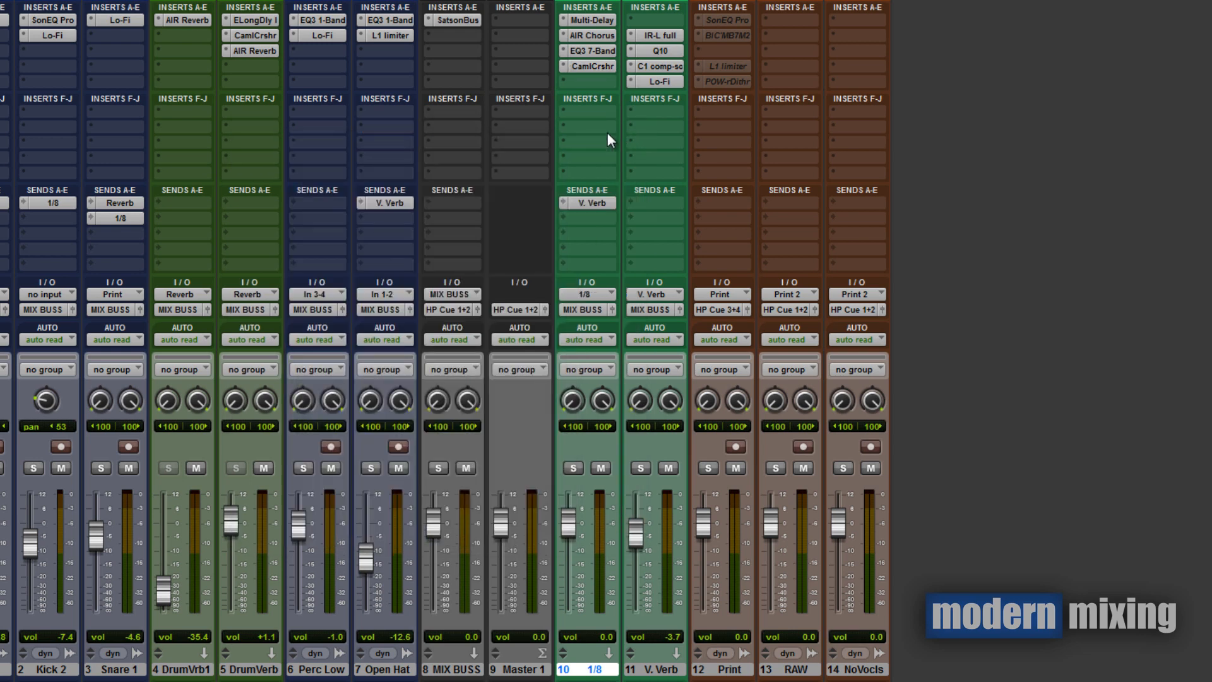
Step: Select the V. Verb track and examine its IR-L full convolution reverb settings, closing the plug-in when finished
{"action": "left_click", "coordinate": [670, 670]}
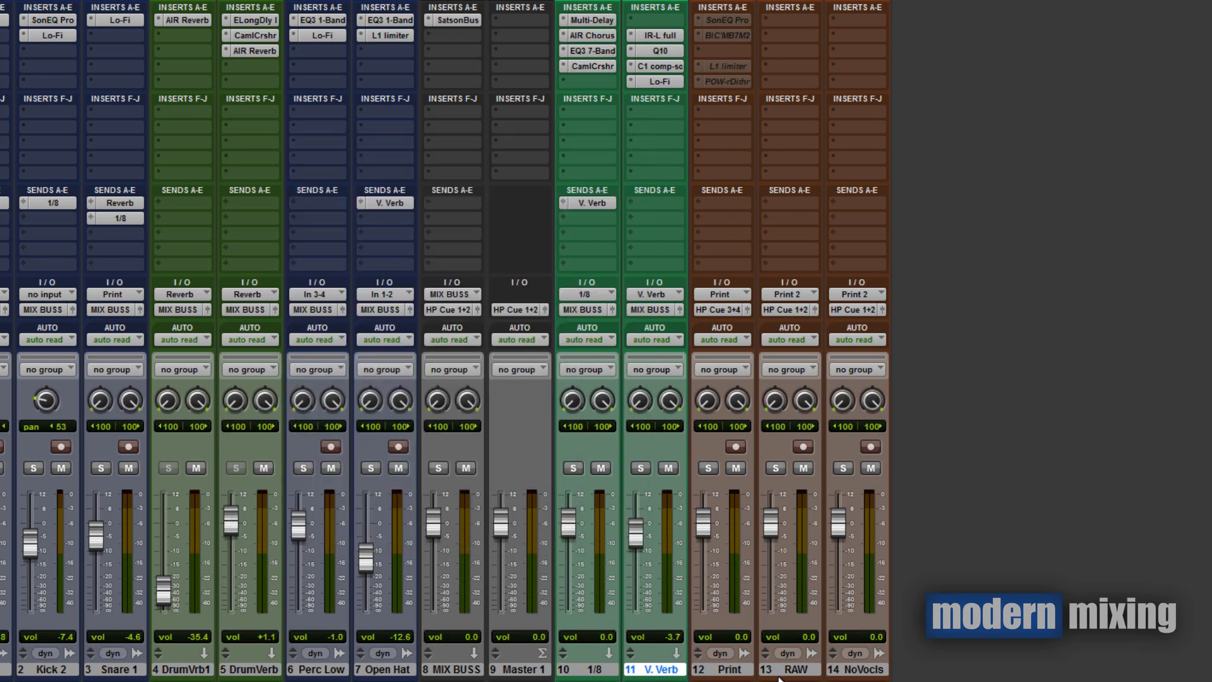
{"action": "left_click", "coordinate": [668, 36]}
{"action": "left_click_drag", "start_coordinate": [486, 138], "coordinate": [347, 154]}
{"action": "left_click_drag", "start_coordinate": [429, 153], "coordinate": [449, 149]}
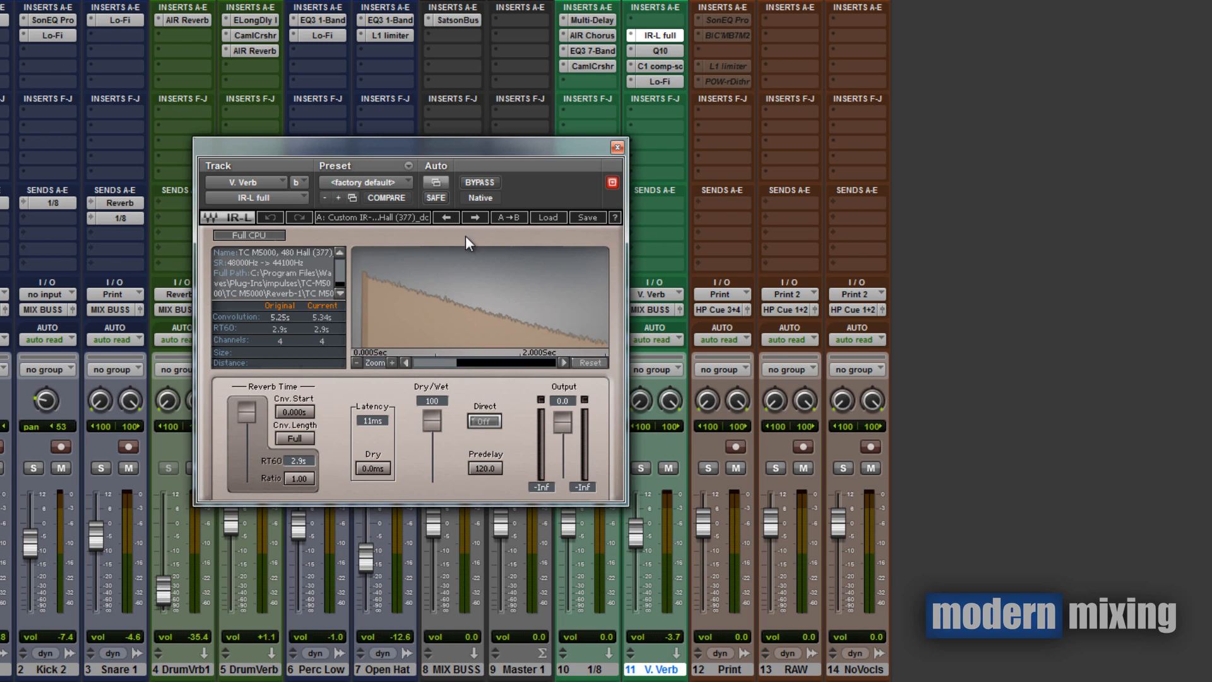
{"action": "left_click_drag", "start_coordinate": [413, 152], "coordinate": [306, 158]}
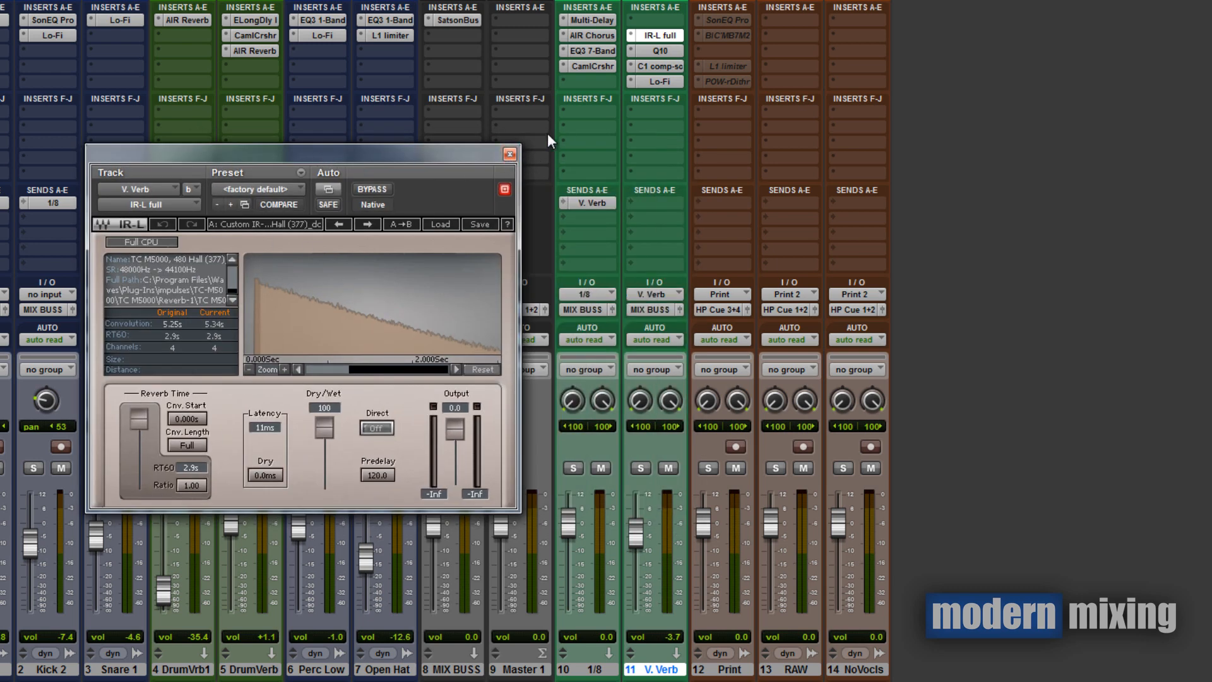
{"action": "left_click", "coordinate": [508, 155]}
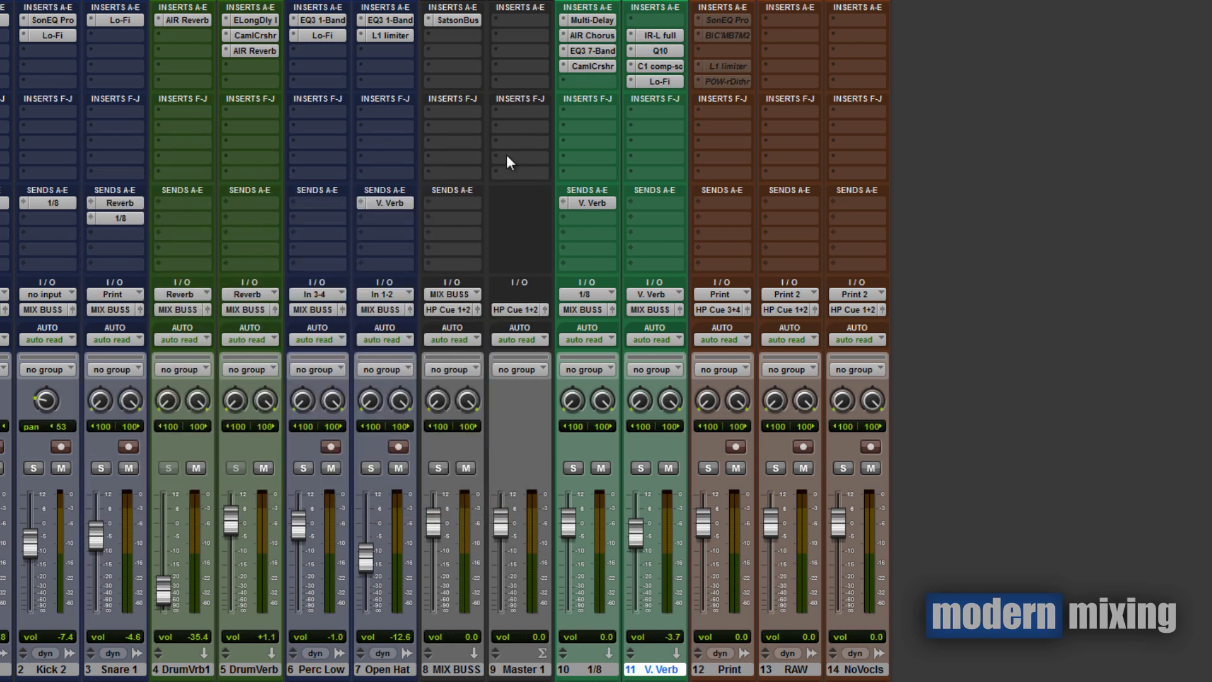
Step: Examine the Q10 equalizer and C1 side-chain compressor settings on the V. Verb track, closing each plug-in when finished
{"action": "left_click", "coordinate": [661, 48]}
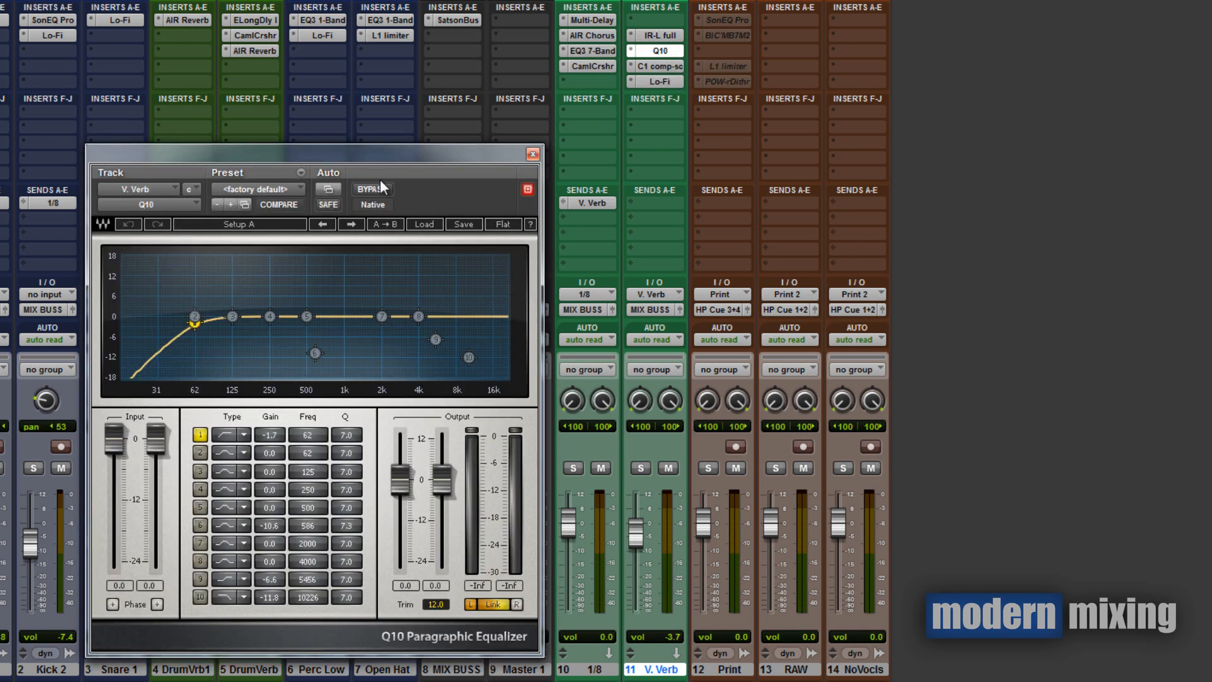
{"action": "left_click_drag", "start_coordinate": [380, 180], "coordinate": [417, 105]}
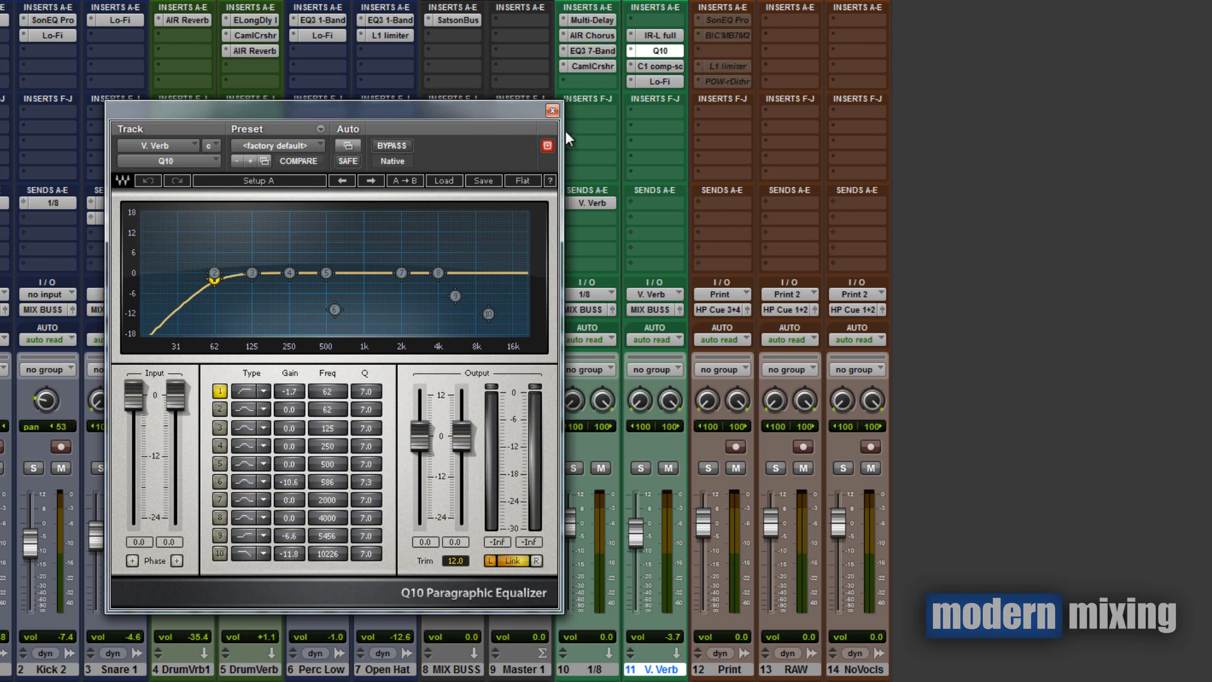
{"action": "left_click", "coordinate": [551, 111]}
{"action": "left_click", "coordinate": [661, 67]}
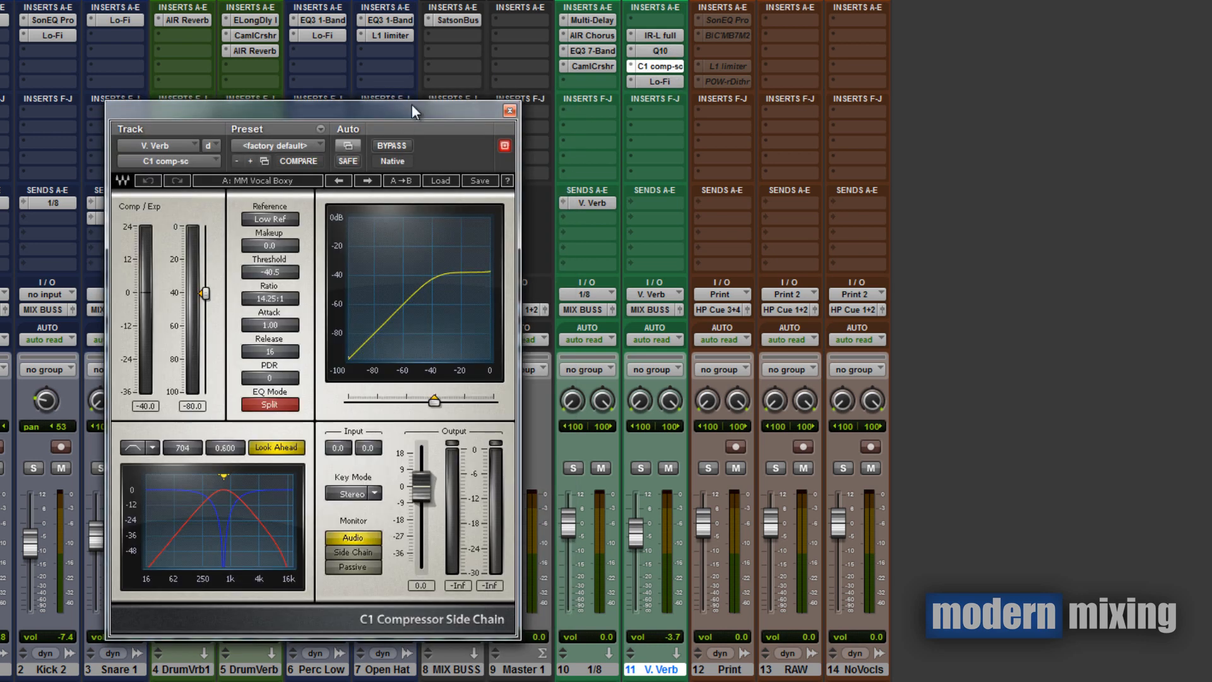
{"action": "left_click_drag", "start_coordinate": [412, 105], "coordinate": [407, 55]}
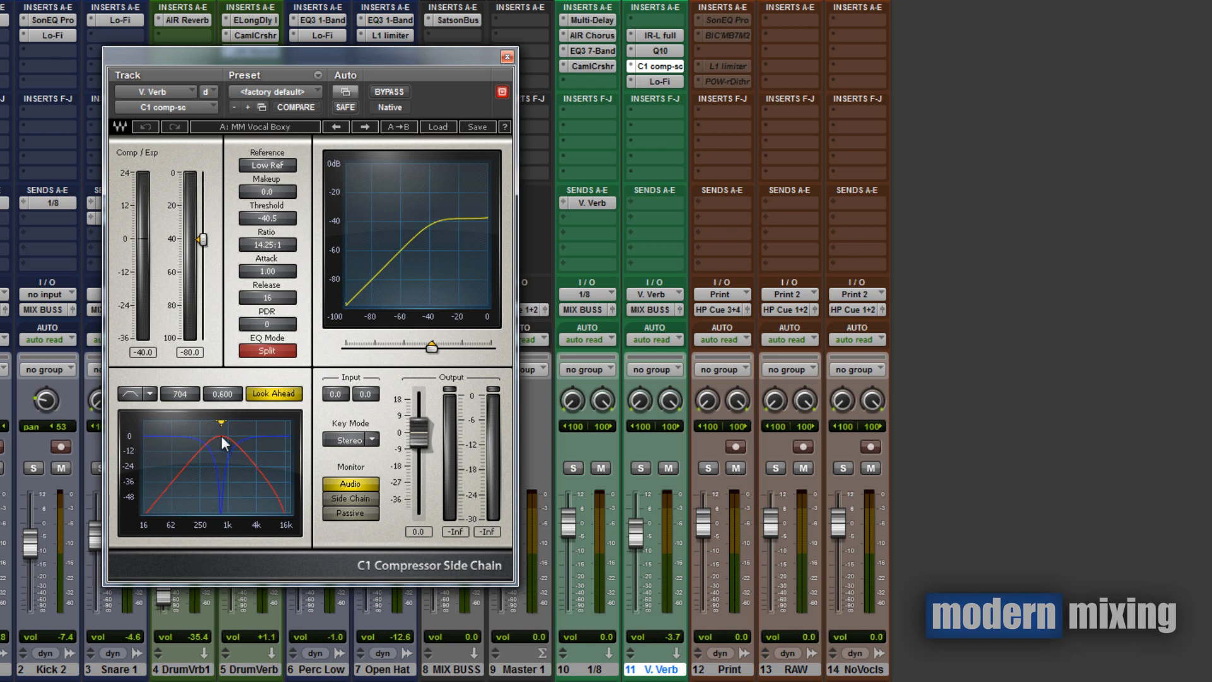
{"action": "left_click", "coordinate": [507, 57]}
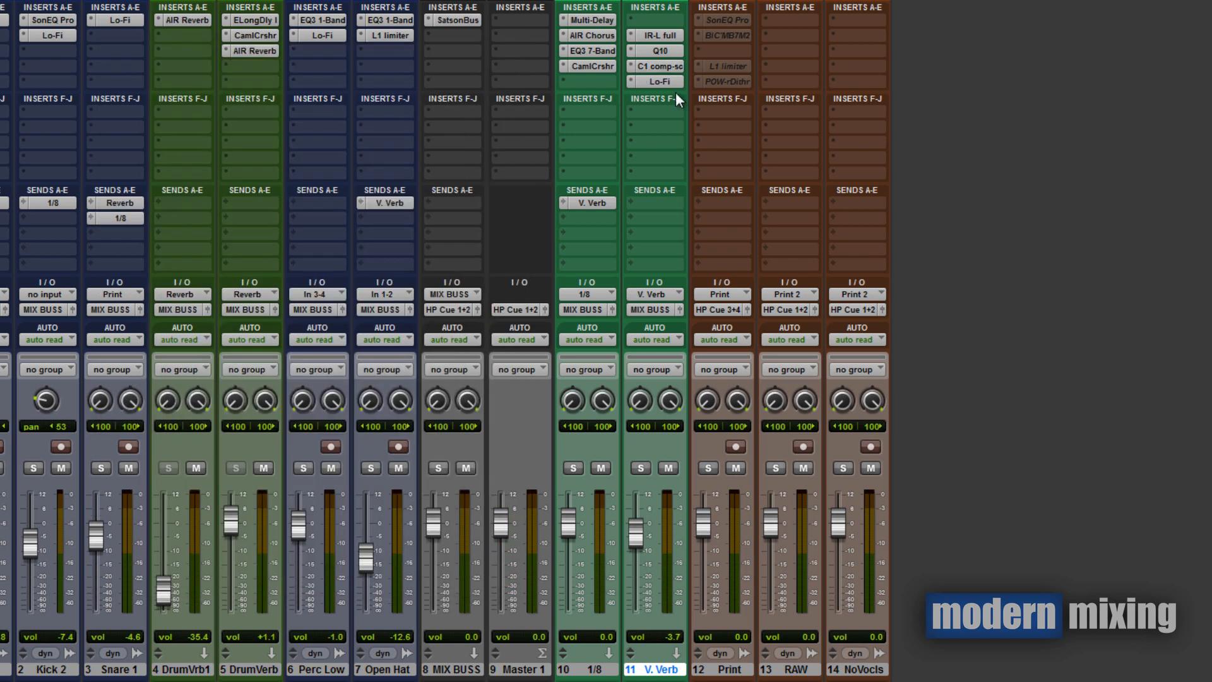
Step: Examine the Lo-Fi sample rate, distortion and saturation settings on the V. Verb track and close the plug-in
{"action": "left_click", "coordinate": [668, 87]}
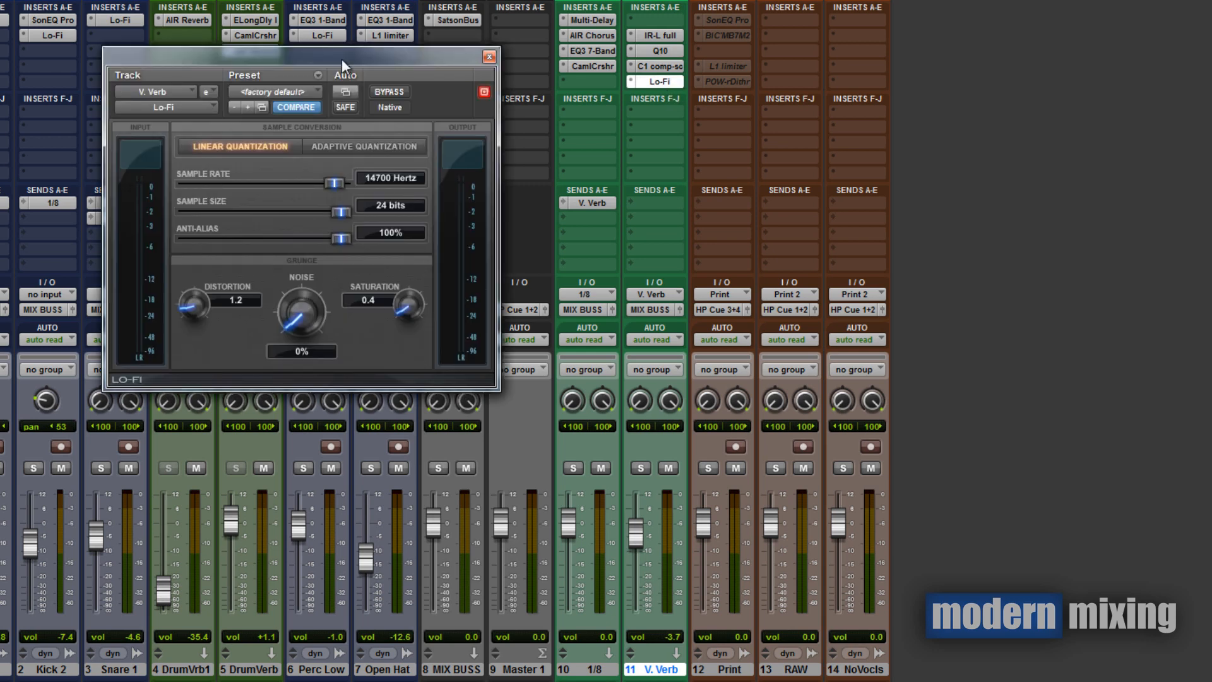
{"action": "left_click_drag", "start_coordinate": [334, 50], "coordinate": [445, 150]}
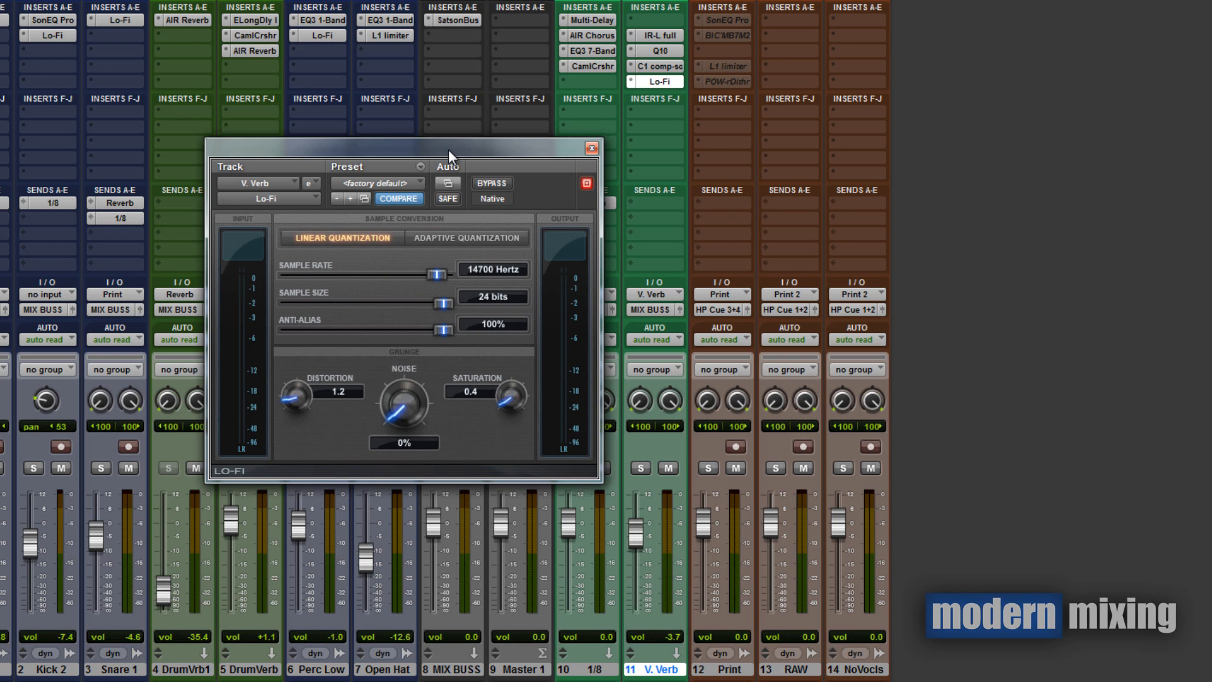
{"action": "left_click", "coordinate": [592, 149]}
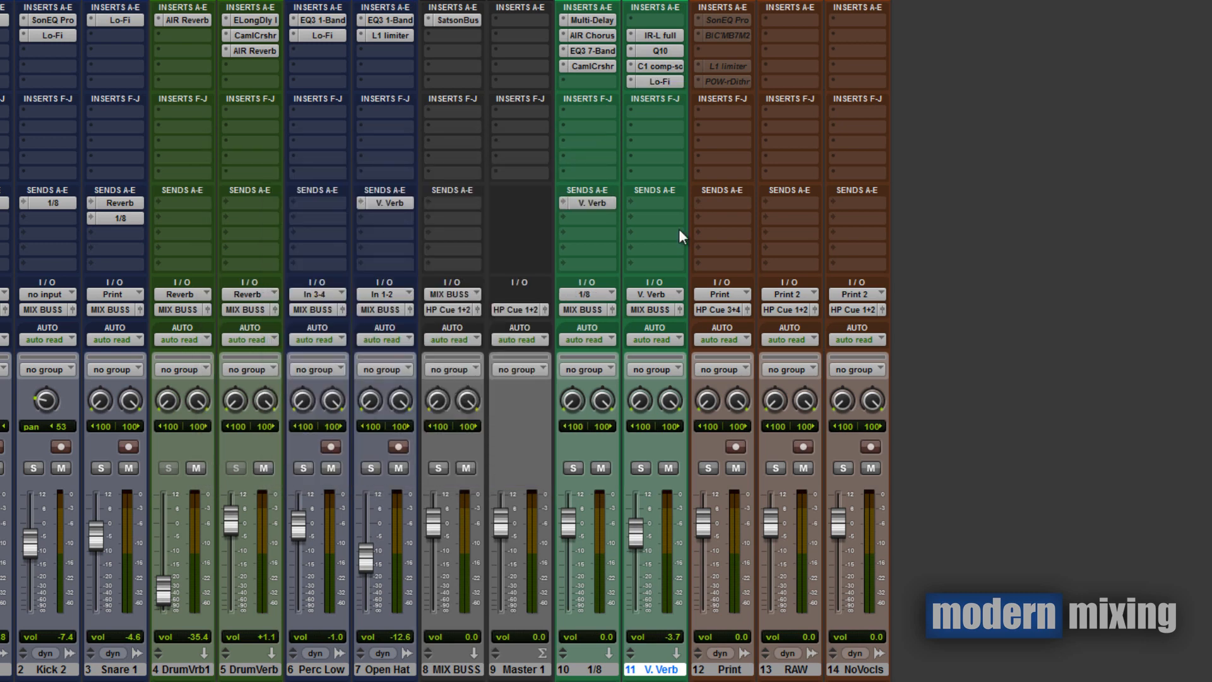
Step: Add the 1/8, Drum Verb and Drum Verb 1 tracks to the V. Verb selection and switch to the Edit window
{"action": "left_click", "coordinate": [562, 670], "text": "shift"}
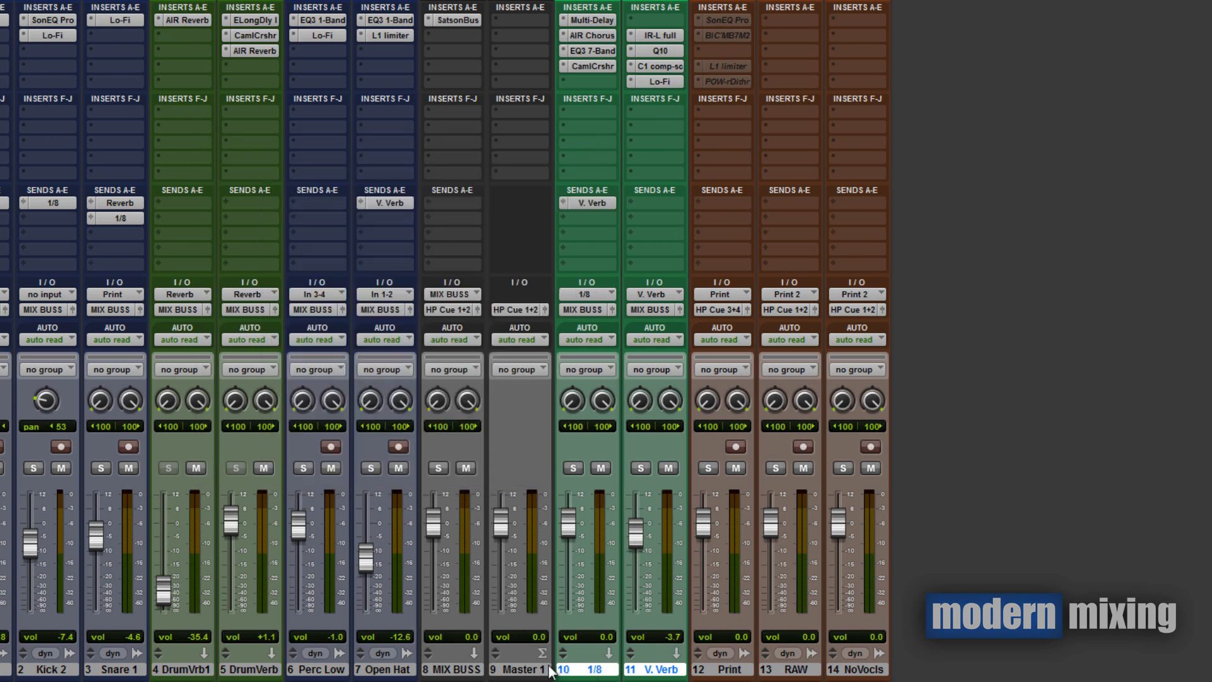
{"action": "left_click", "coordinate": [269, 670], "text": "ctrl"}
{"action": "left_click", "coordinate": [185, 675], "text": "ctrl"}
{"action": "key", "text": "ctrl+equal"}
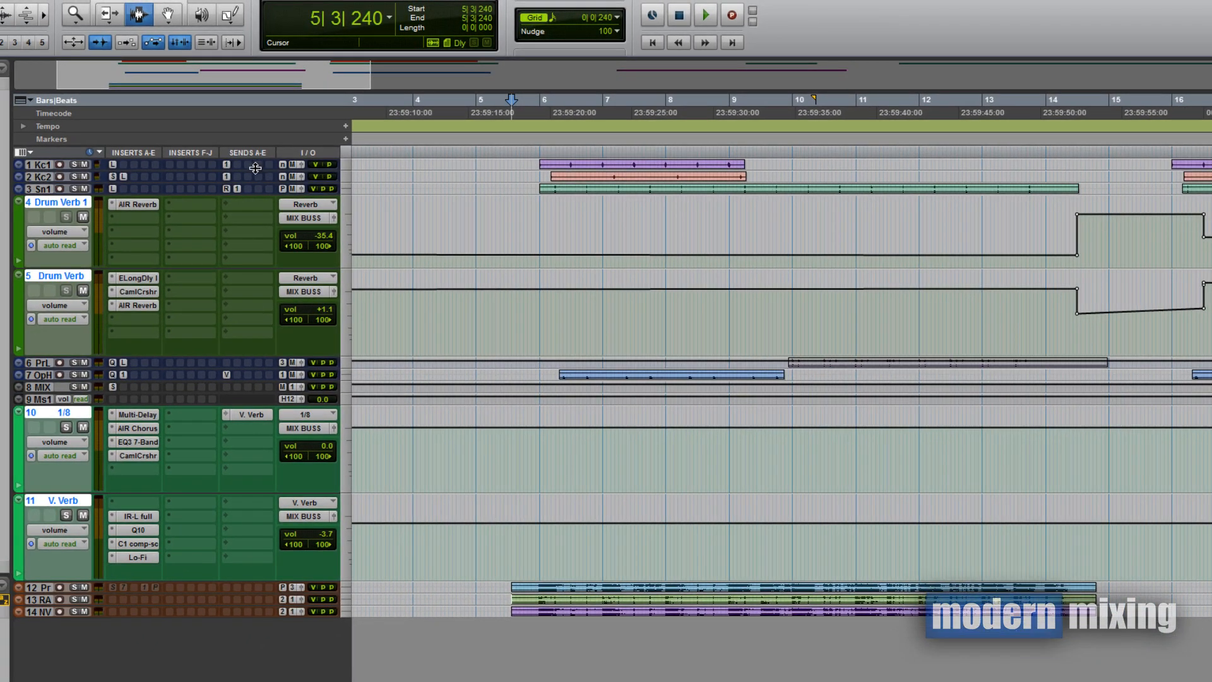
Step: Enlarge the Kick 1 track's height and place the playback cursor at its clip start, 6|1|000
{"action": "left_click_drag", "start_coordinate": [255, 168], "coordinate": [243, 341]}
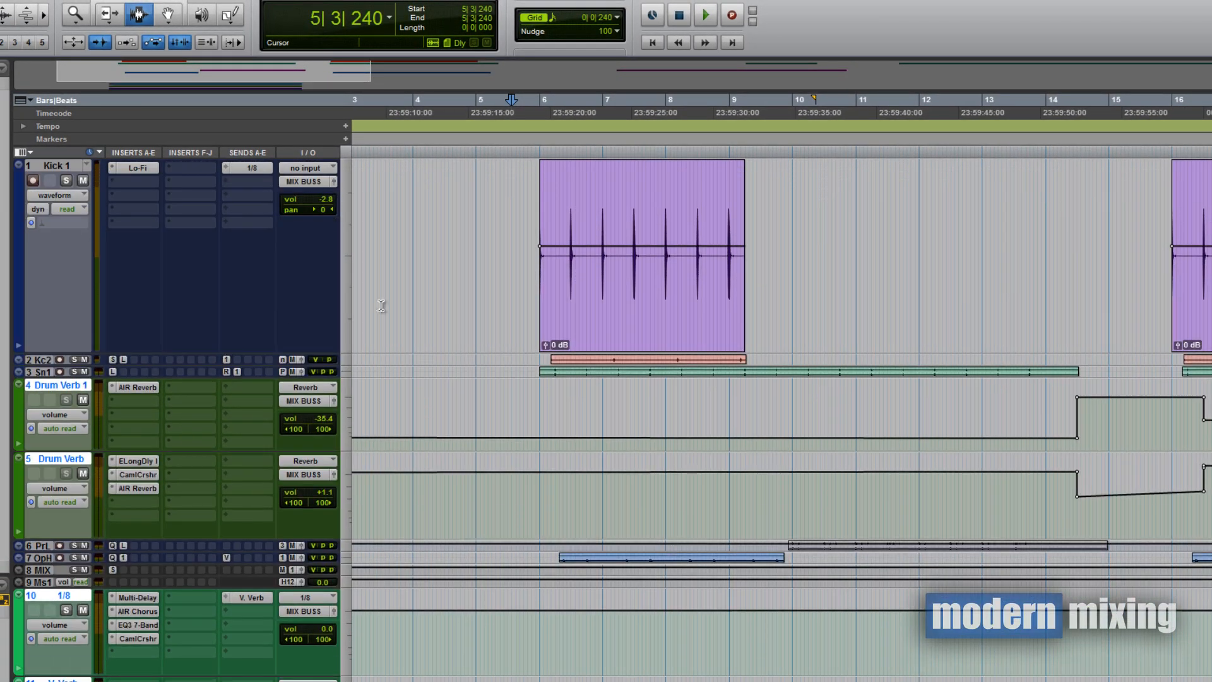
{"action": "key", "text": "ctrl+bracketright"}
{"action": "scroll", "coordinate": [571, 261], "scroll_direction": "right", "scroll_amount": 1}
{"action": "scroll", "coordinate": [571, 262], "scroll_direction": "right", "scroll_amount": 1}
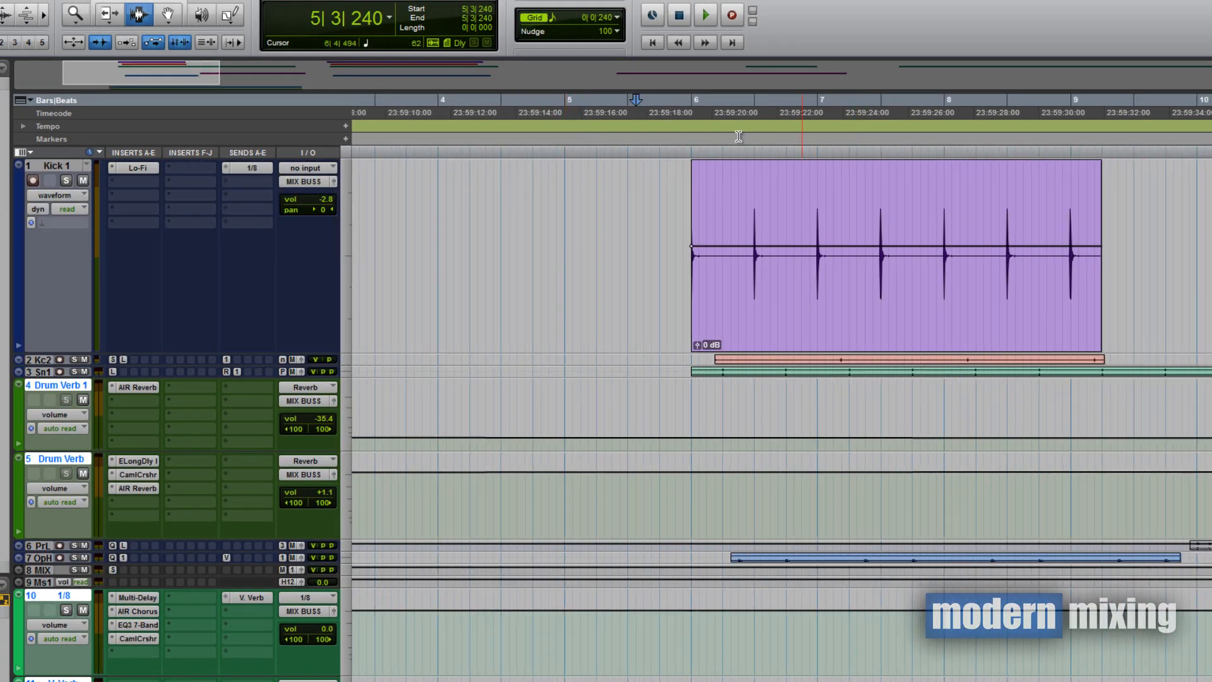
{"action": "left_click", "coordinate": [686, 148]}
{"action": "key", "text": "ctrl+bracketleft"}
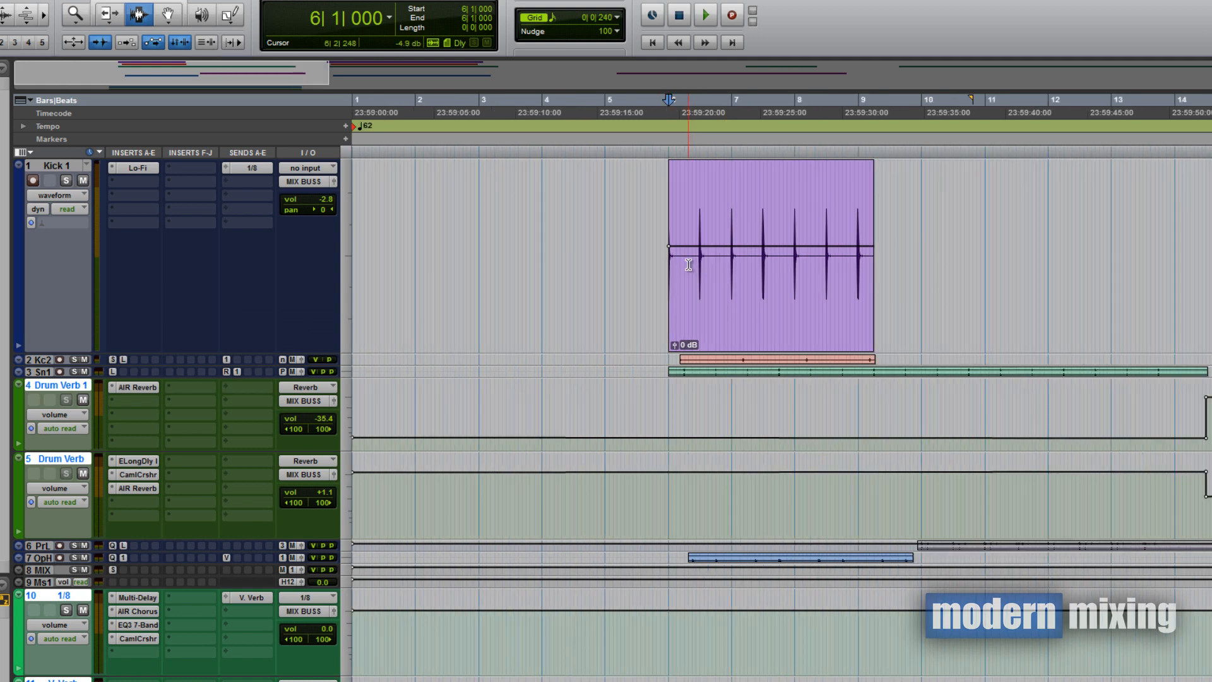
{"action": "scroll", "coordinate": [688, 264], "scroll_direction": "right", "scroll_amount": 1}
{"action": "left_click_drag", "start_coordinate": [587, 224], "coordinate": [1143, 592]}
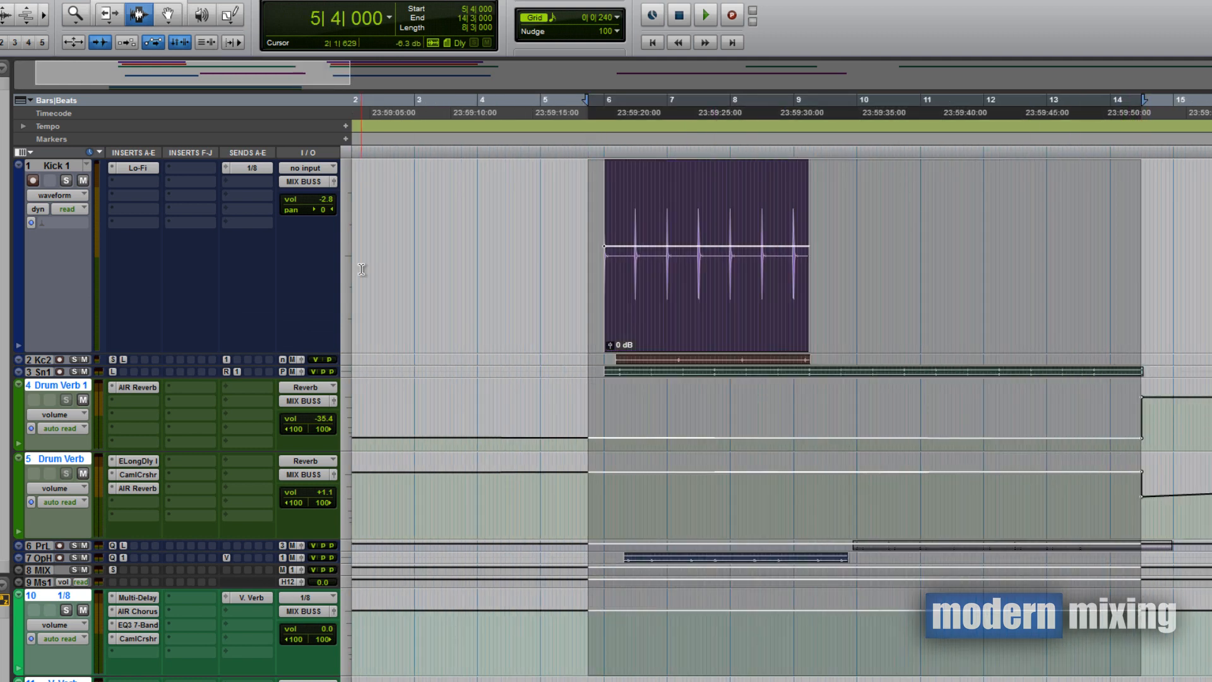
{"action": "left_click", "coordinate": [603, 238]}
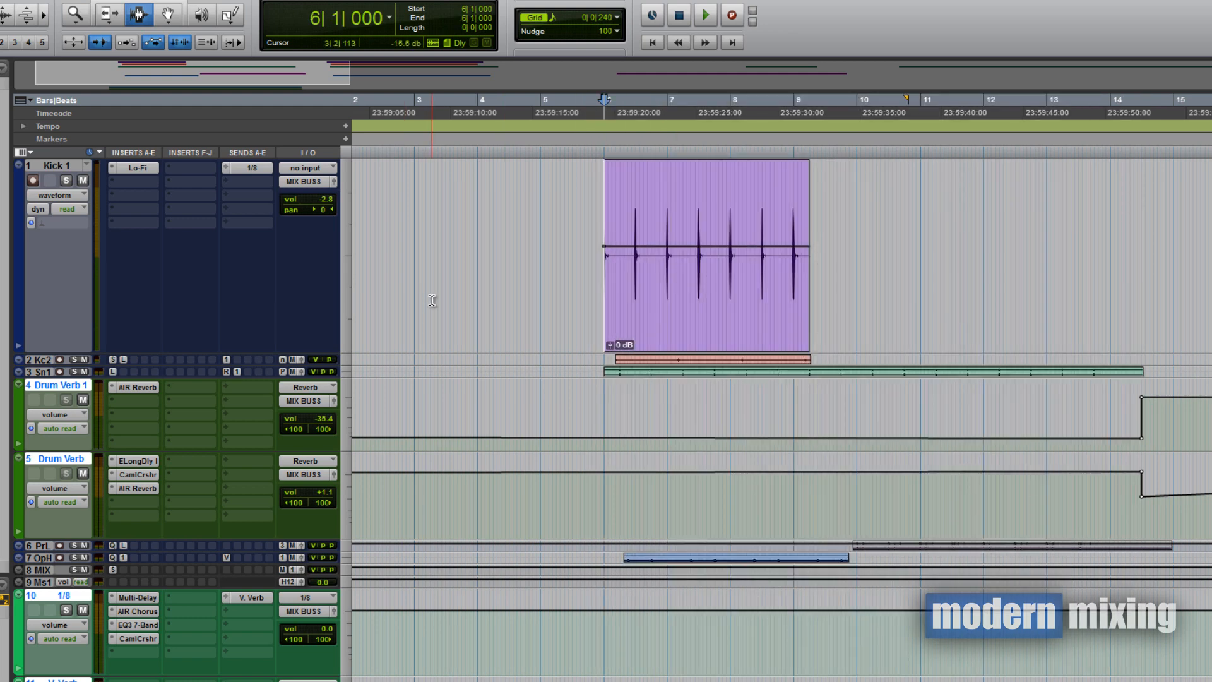
Step: Mute Kick 1's 1/8 send, bypass its Lo-Fi insert and solo the track
{"action": "left_click", "coordinate": [253, 168], "text": "ctrl"}
{"action": "left_click", "coordinate": [135, 168], "text": "ctrl"}
{"action": "left_click", "coordinate": [66, 180]}
Step: Check the solo states in the mixer, return to the Edit window and listen to the dry Kick 1 from bar 6
{"action": "key", "text": "ctrl+equal"}
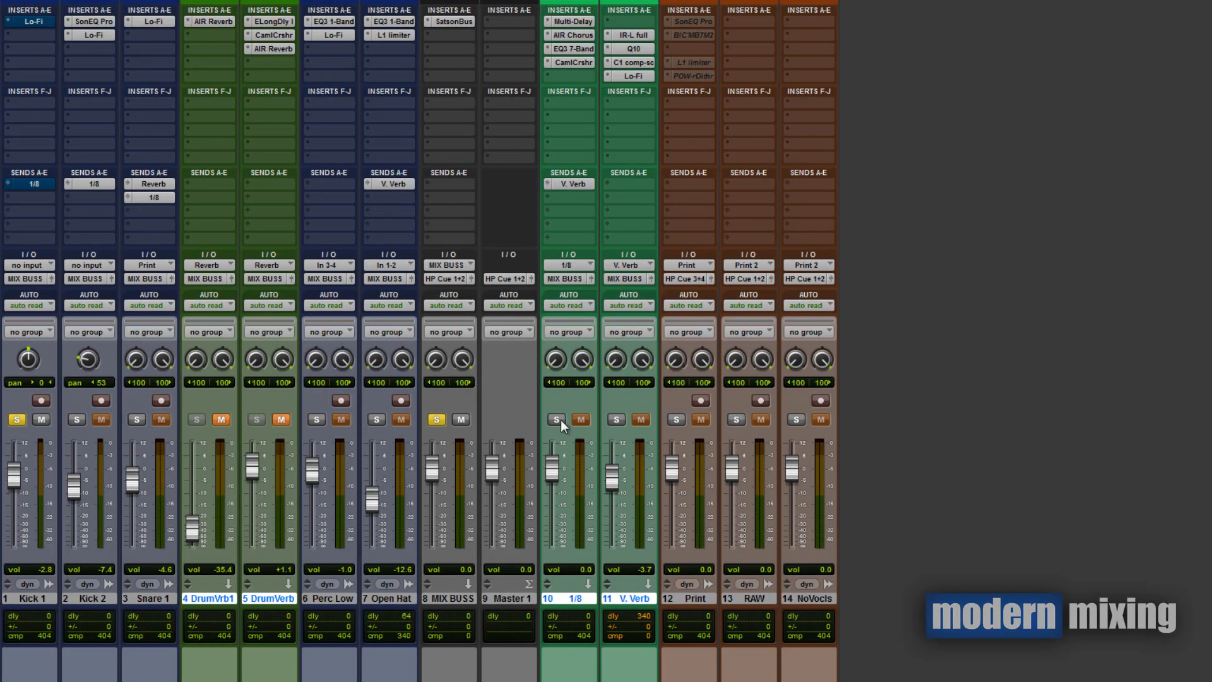
{"action": "key", "text": "ctrl+equal"}
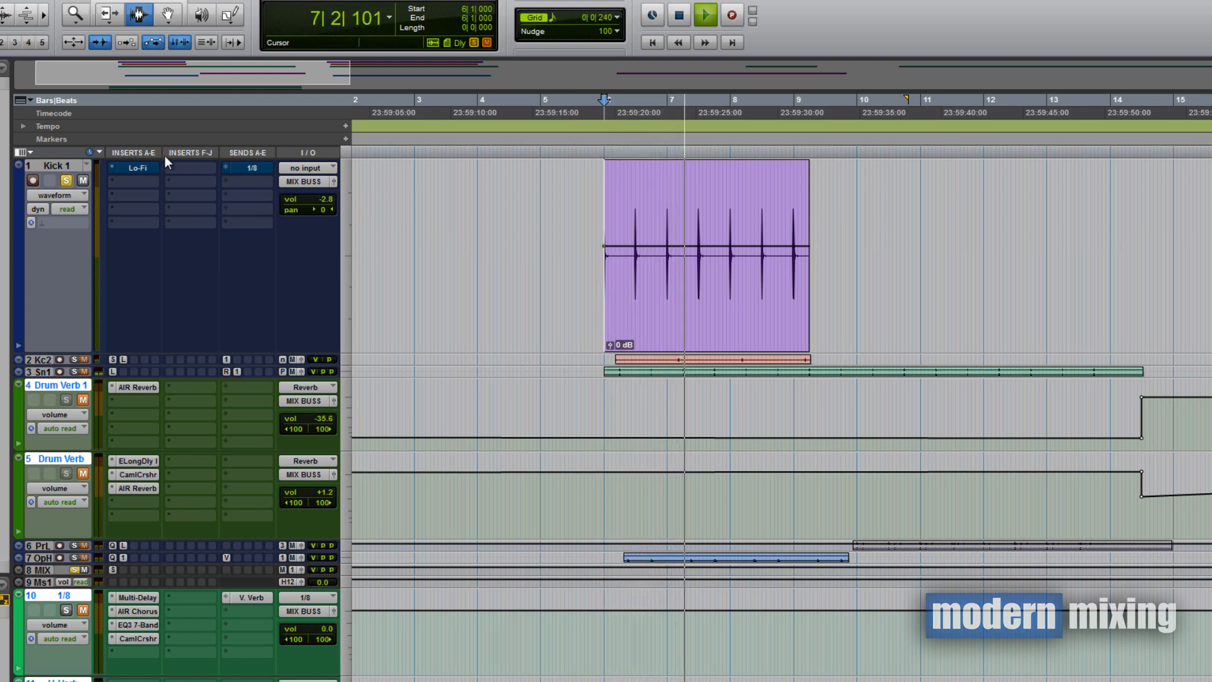
{"action": "key", "text": "space"}
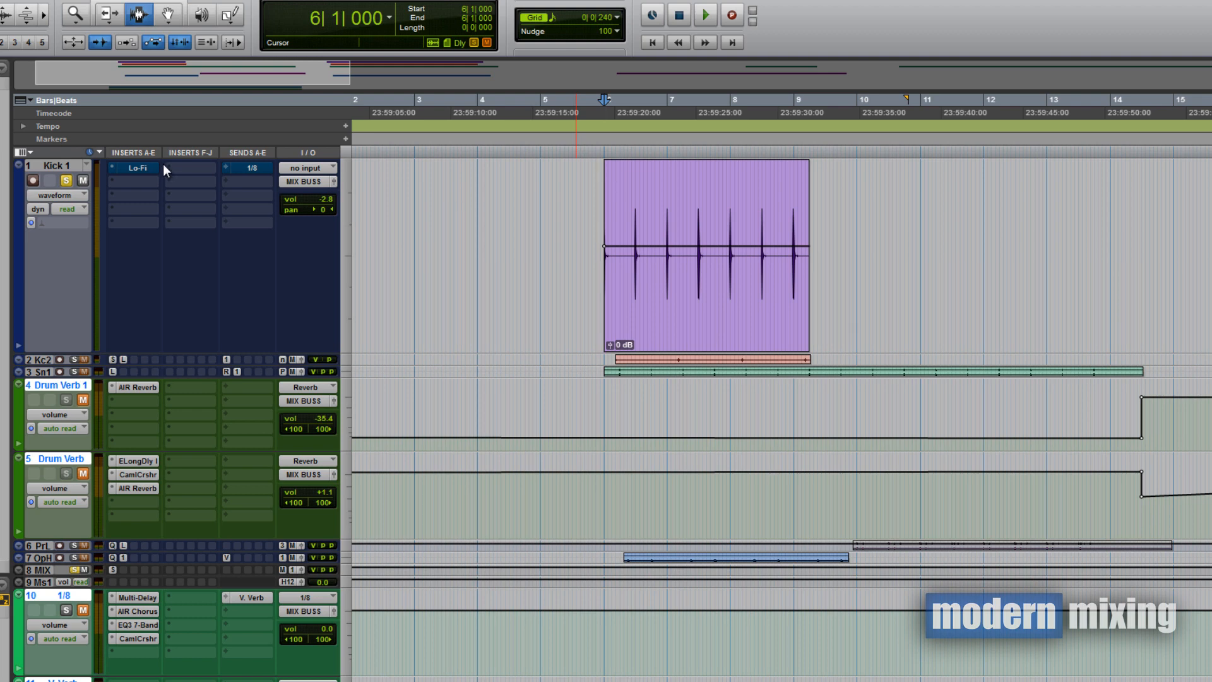
Step: Examine the Lo-Fi settings on Kick 1 and take the plug-in out of bypass
{"action": "left_click", "coordinate": [124, 166]}
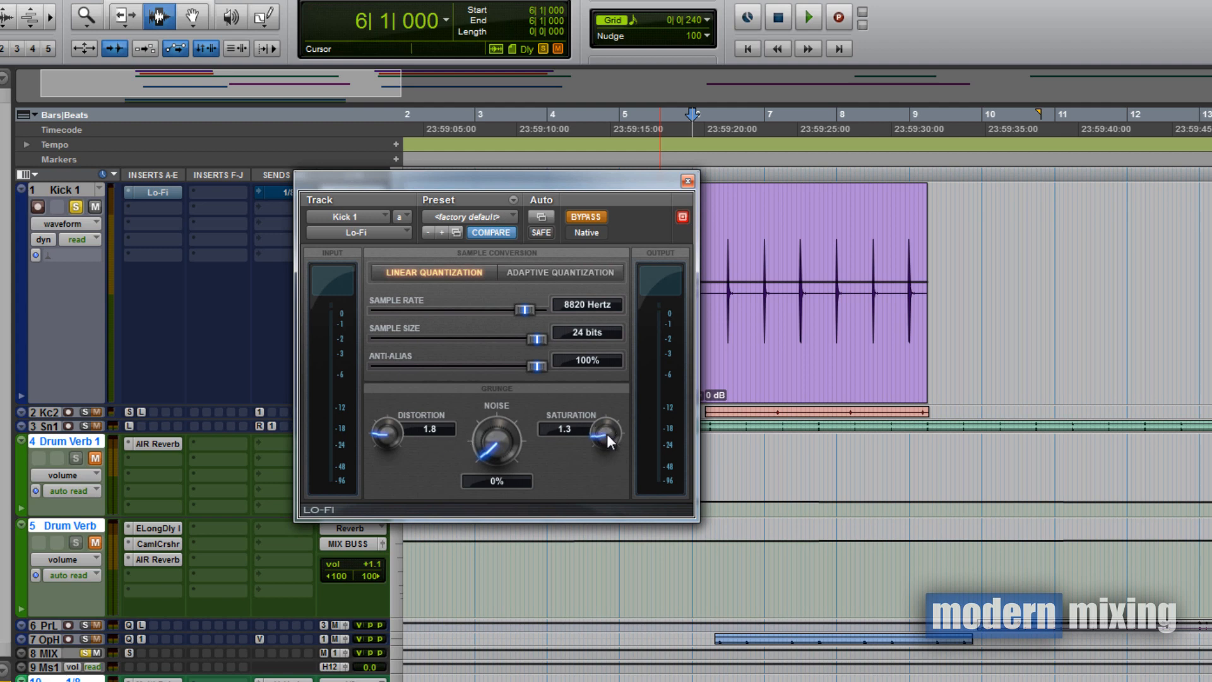
{"action": "left_click_drag", "start_coordinate": [615, 183], "coordinate": [657, 366]}
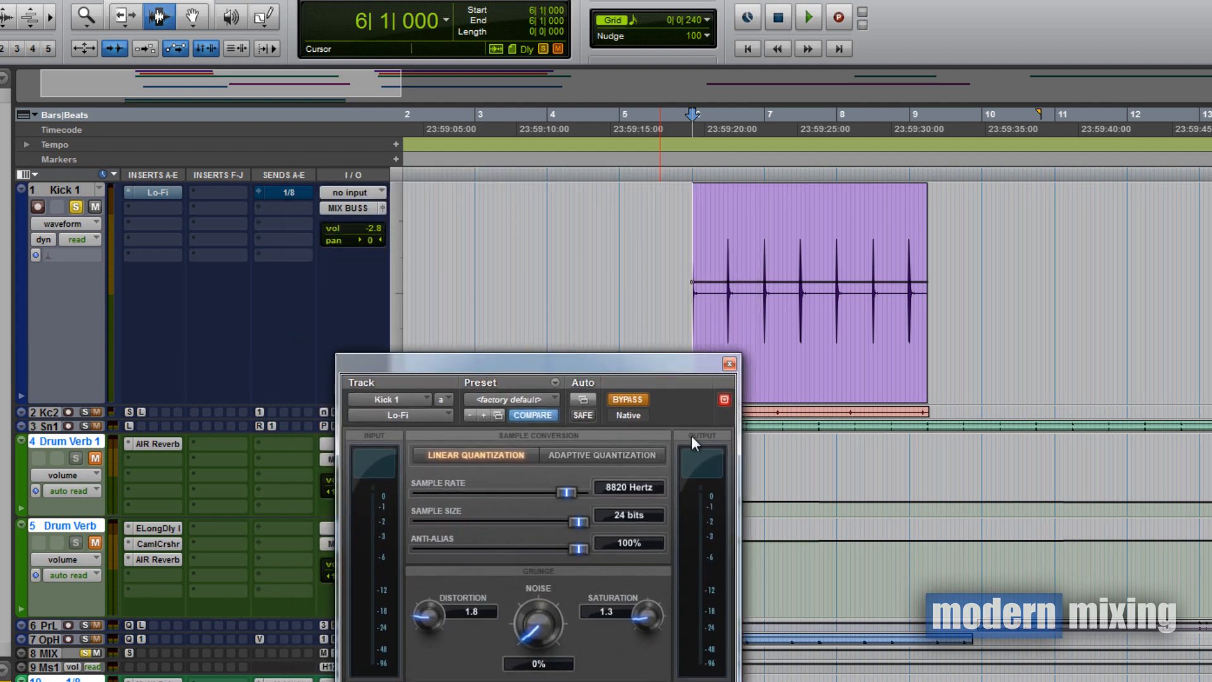
{"action": "left_click", "coordinate": [637, 398]}
Step: Play Kick 1 while comparing Lo-Fi active and bypassed, leave it active, close the plug-in and stop playback
{"action": "key", "text": "space"}
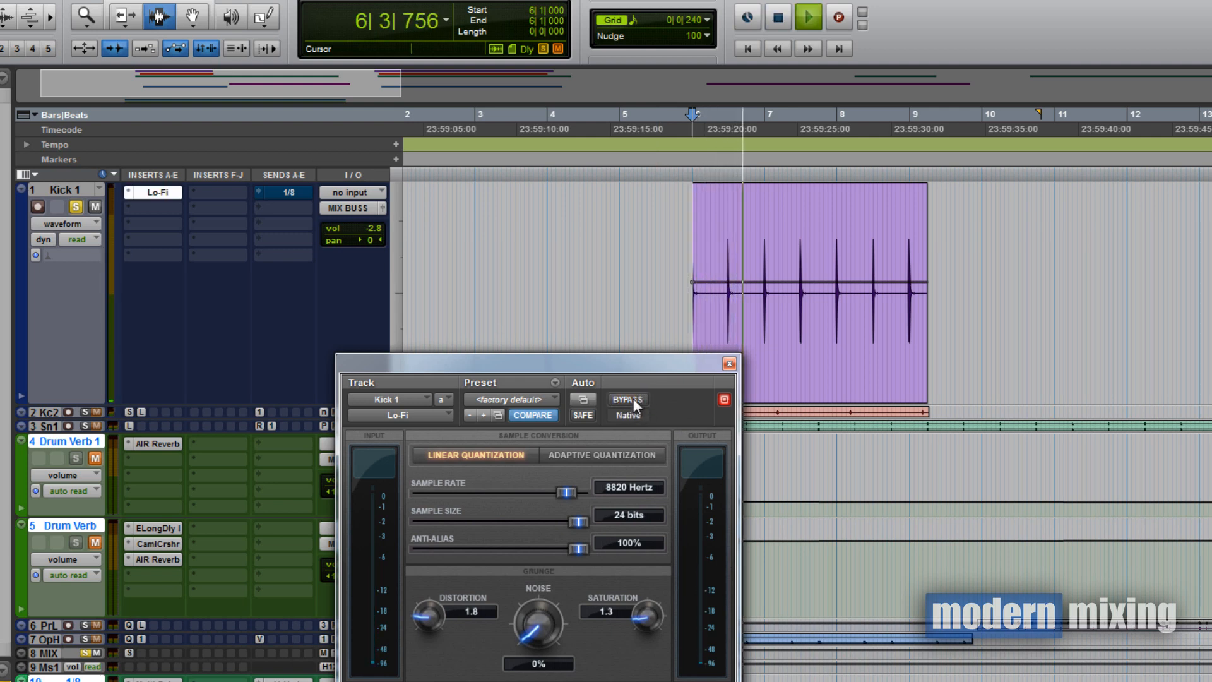
{"action": "left_click", "coordinate": [634, 399]}
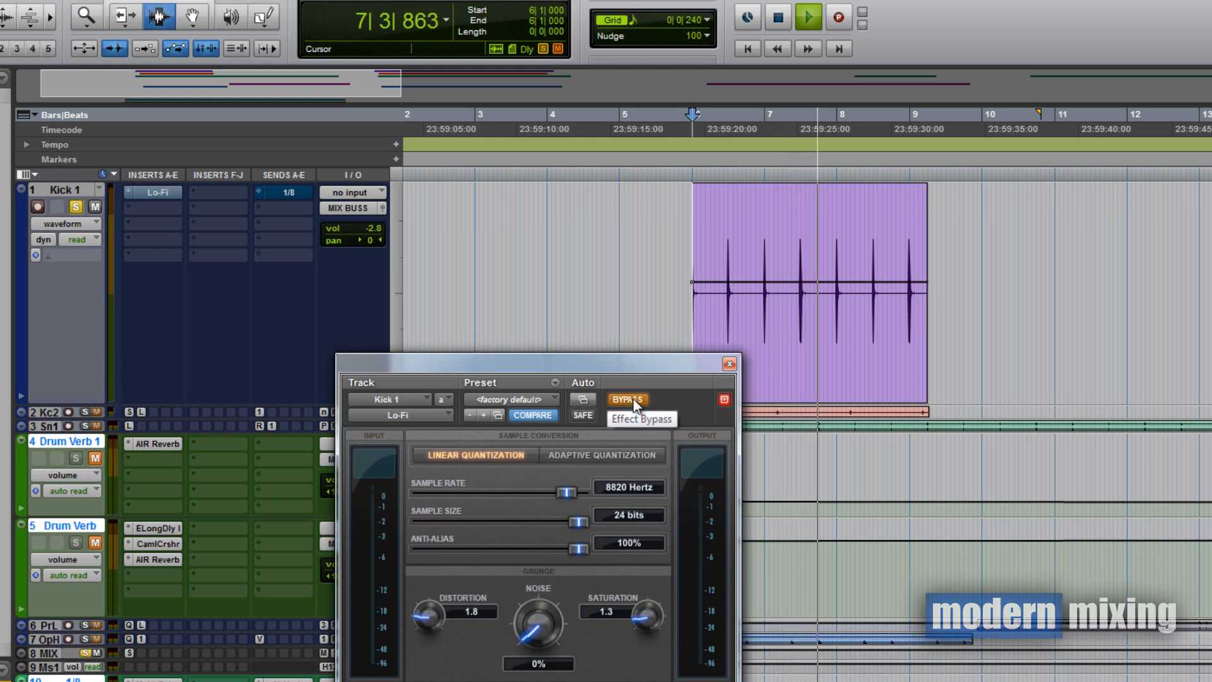
{"action": "left_click", "coordinate": [635, 400]}
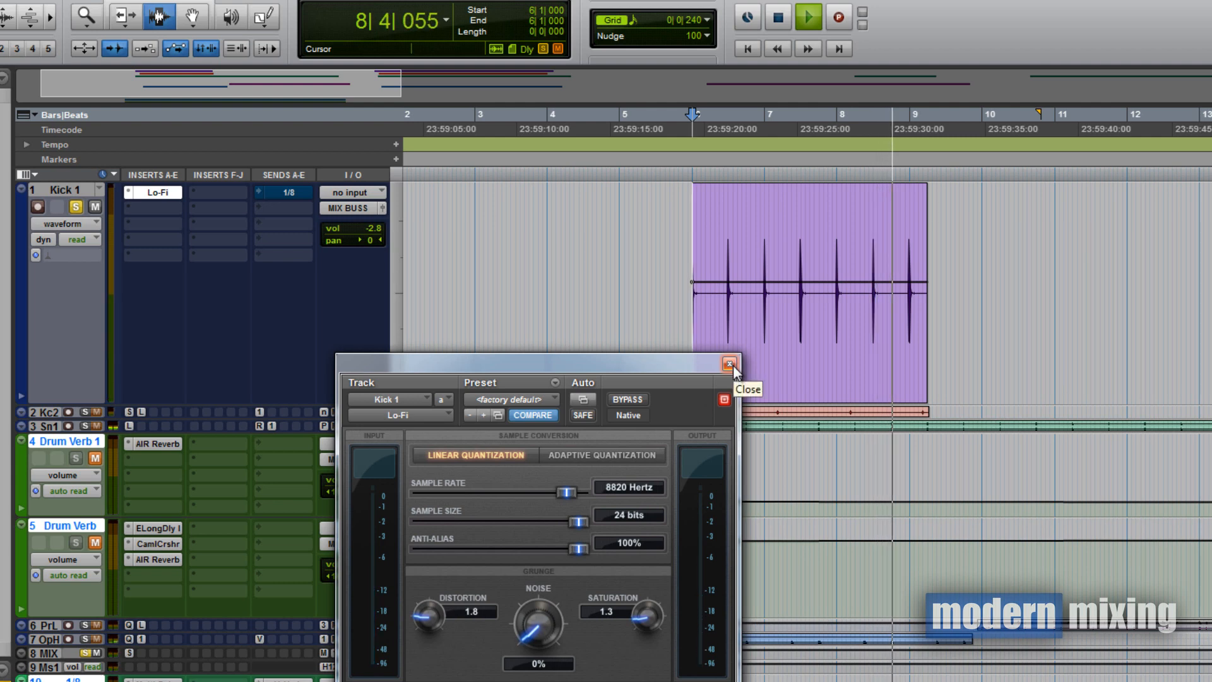
{"action": "left_click", "coordinate": [731, 365]}
{"action": "key", "text": "space"}
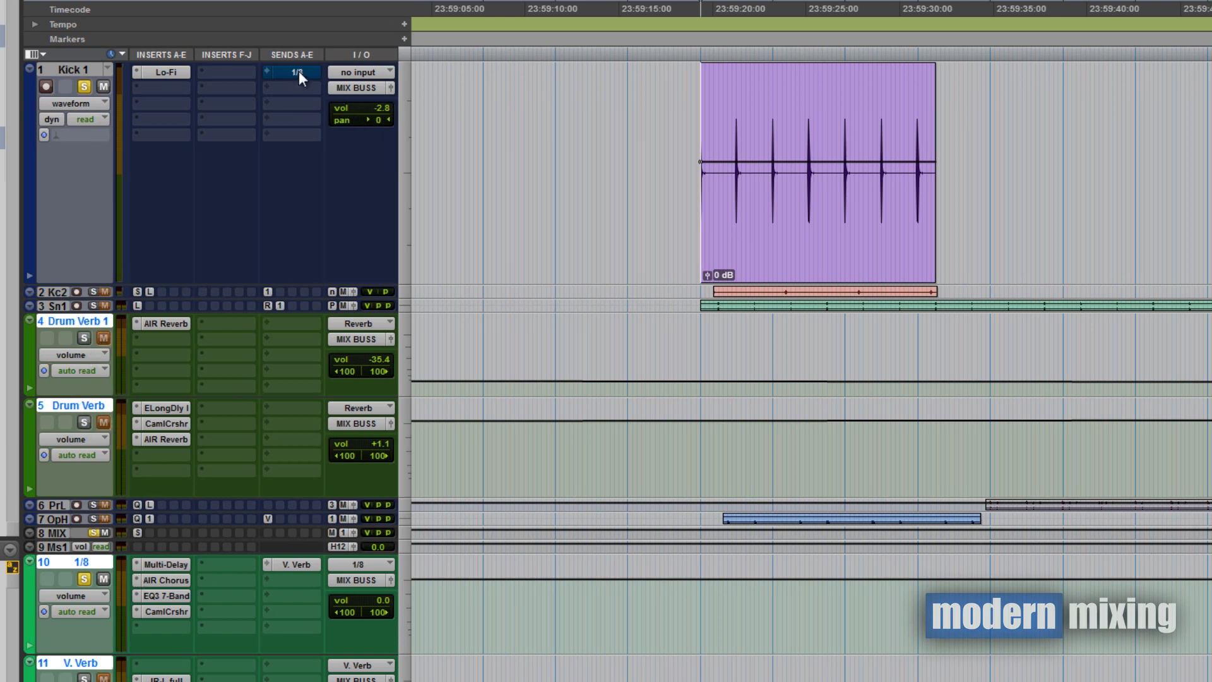
Step: Unmute Kick 1's 1/8 send, listen to the track with the delay and stop playback
{"action": "key", "text": "space"}
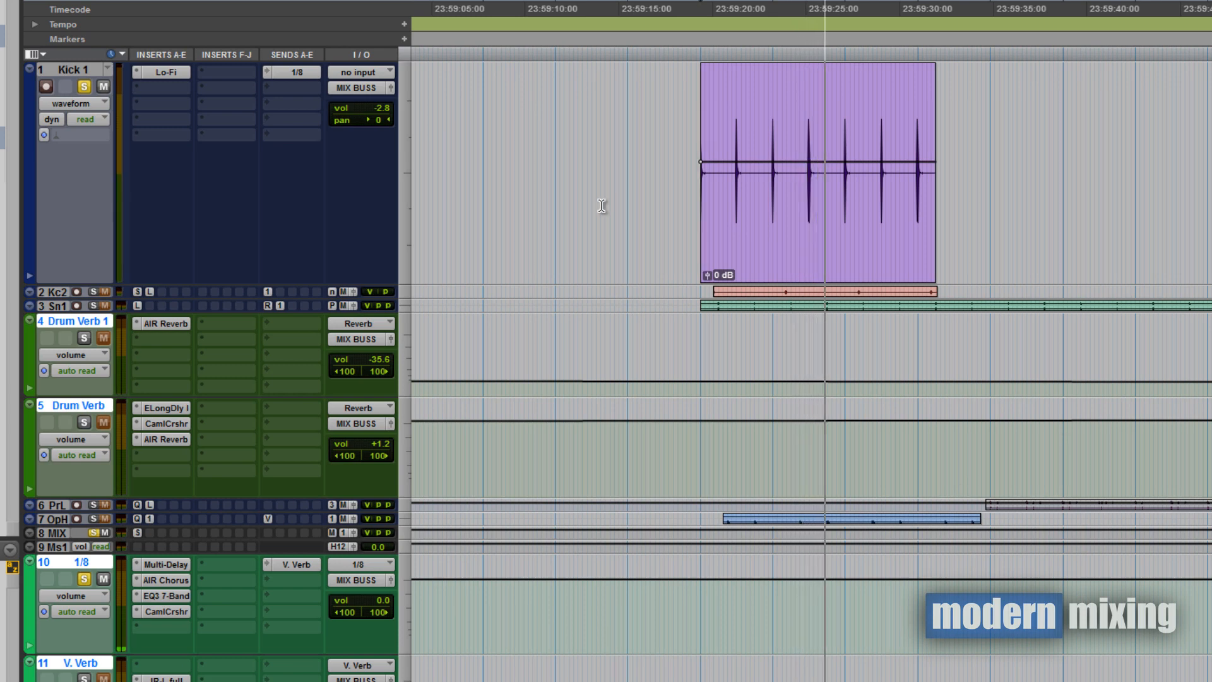
{"action": "key", "text": "space"}
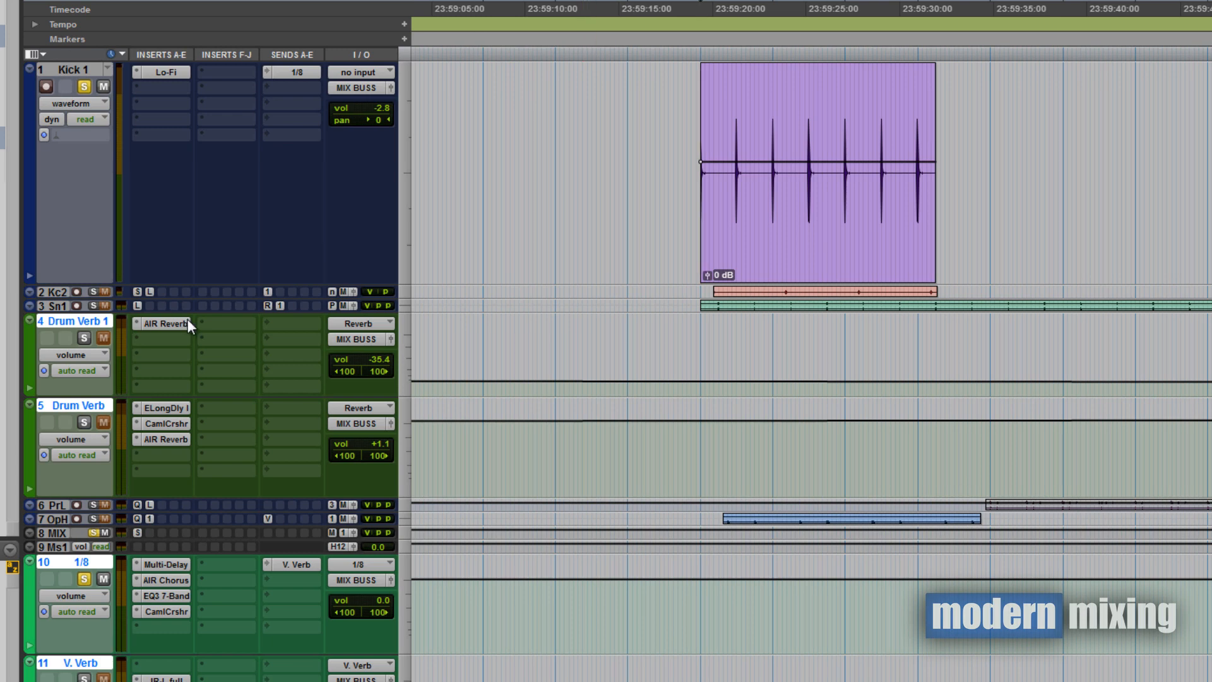
Step: Enlarge the Kick 2 track, reduce Kick 1's height, unsolo Kick 1 and zoom the timeline in on the kick clips
{"action": "left_click_drag", "start_coordinate": [194, 298], "coordinate": [196, 401]}
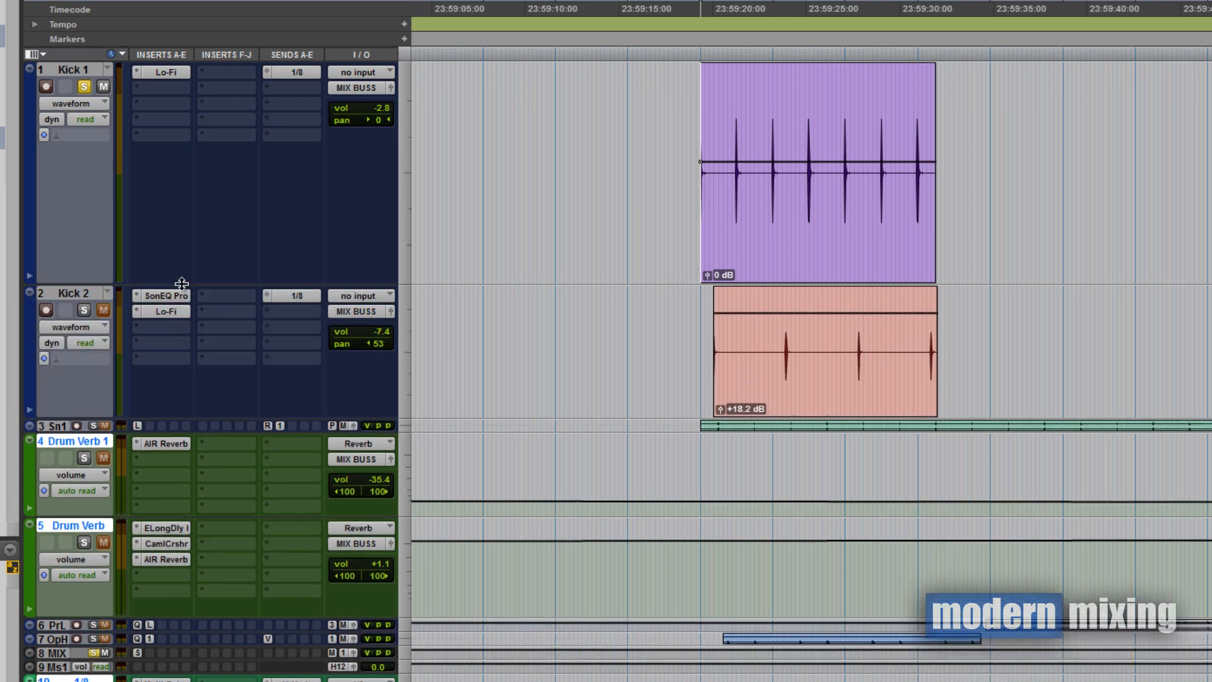
{"action": "left_click_drag", "start_coordinate": [178, 284], "coordinate": [179, 227]}
{"action": "left_click", "coordinate": [84, 86]}
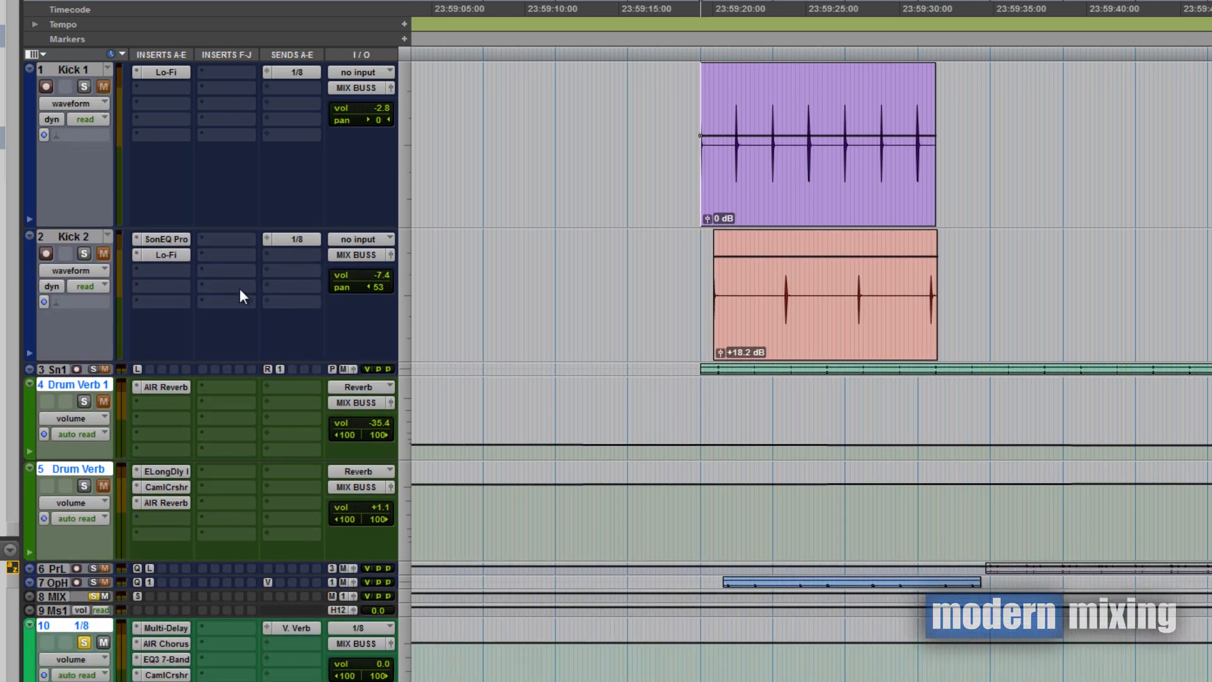
{"action": "left_click", "coordinate": [710, 269]}
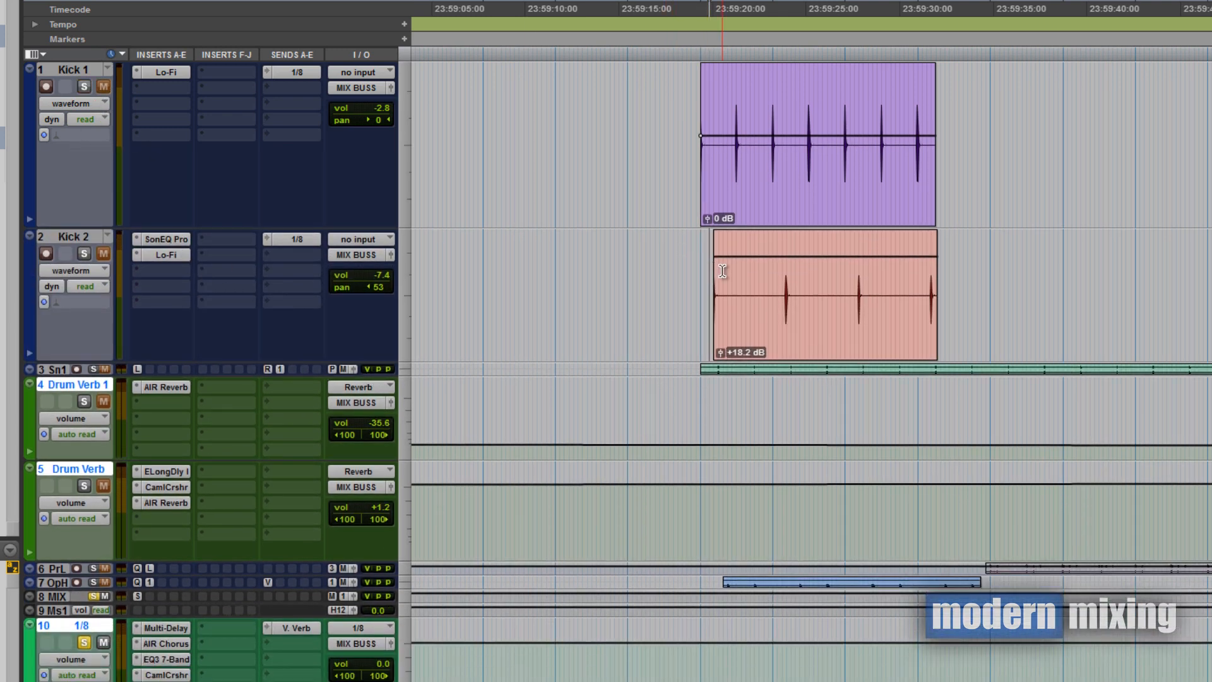
{"action": "scroll", "coordinate": [723, 279], "scroll_direction": "up", "scroll_amount": 1}
{"action": "scroll", "coordinate": [725, 281], "scroll_direction": "right", "scroll_amount": 2}
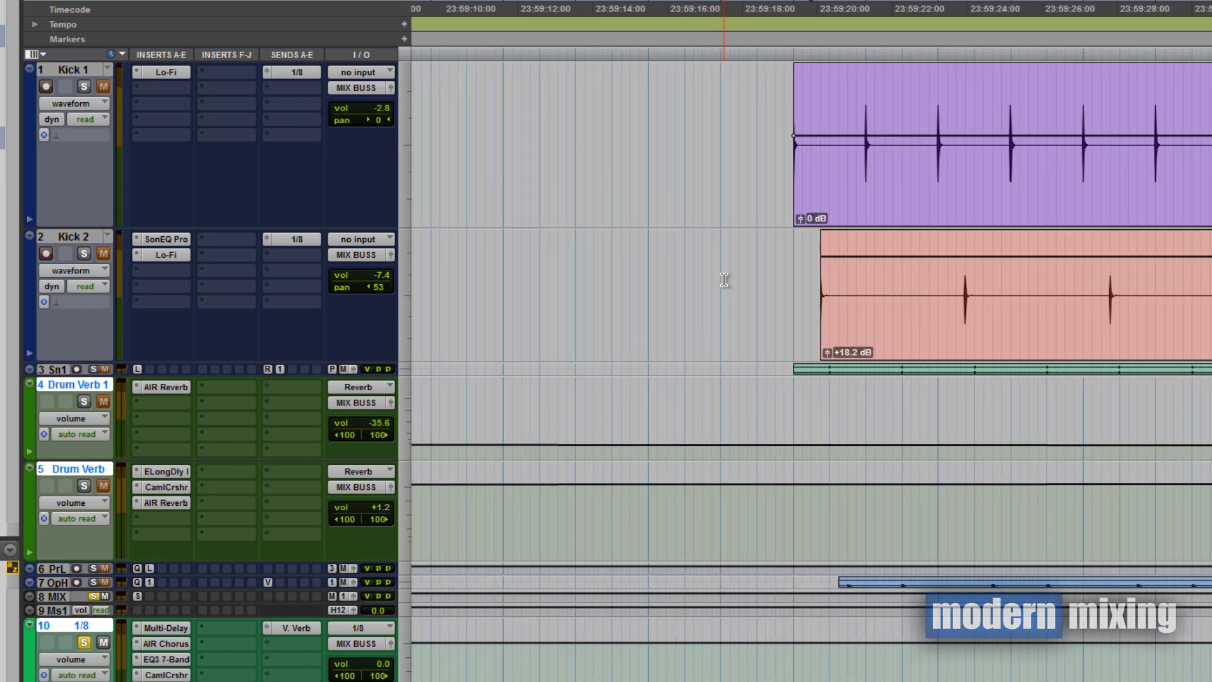
{"action": "scroll", "coordinate": [724, 279], "scroll_direction": "right", "scroll_amount": 2}
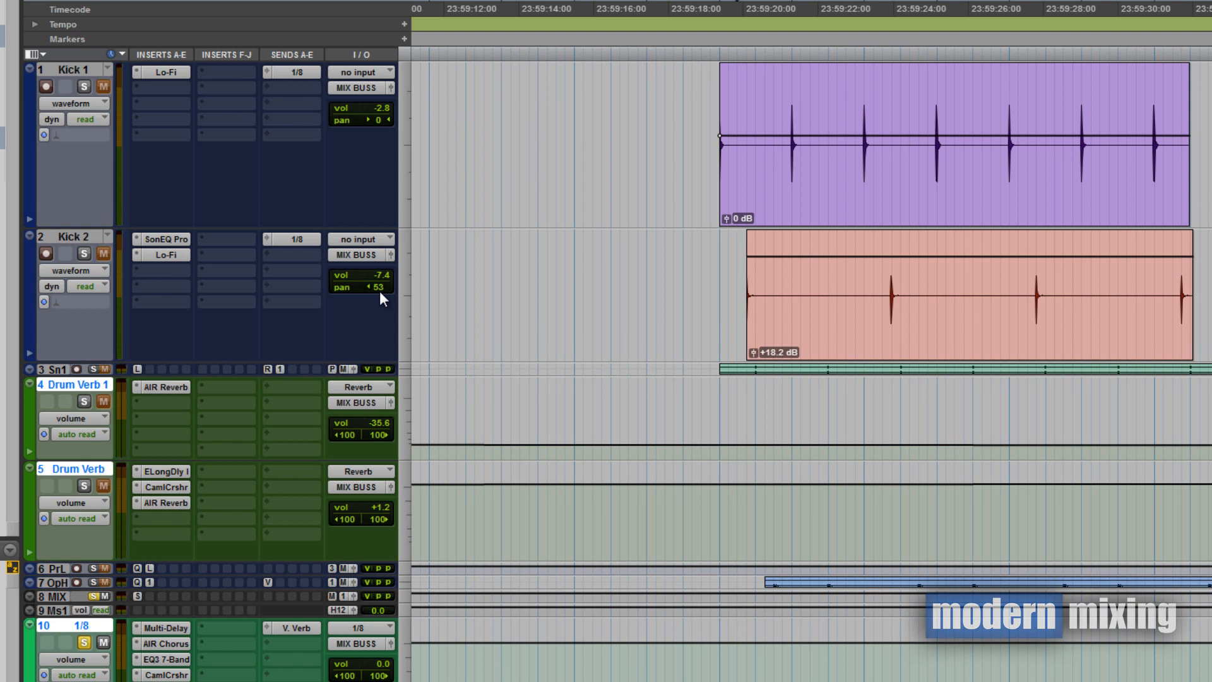
Step: Solo Kick 2, bypass its SonEQ Pro and Lo-Fi inserts, mute its 1/8 send and listen to the dry track
{"action": "left_click", "coordinate": [84, 255]}
{"action": "left_click", "coordinate": [175, 241], "text": "ctrl"}
{"action": "left_click", "coordinate": [175, 255], "text": "ctrl"}
{"action": "left_click", "coordinate": [294, 239], "text": "ctrl"}
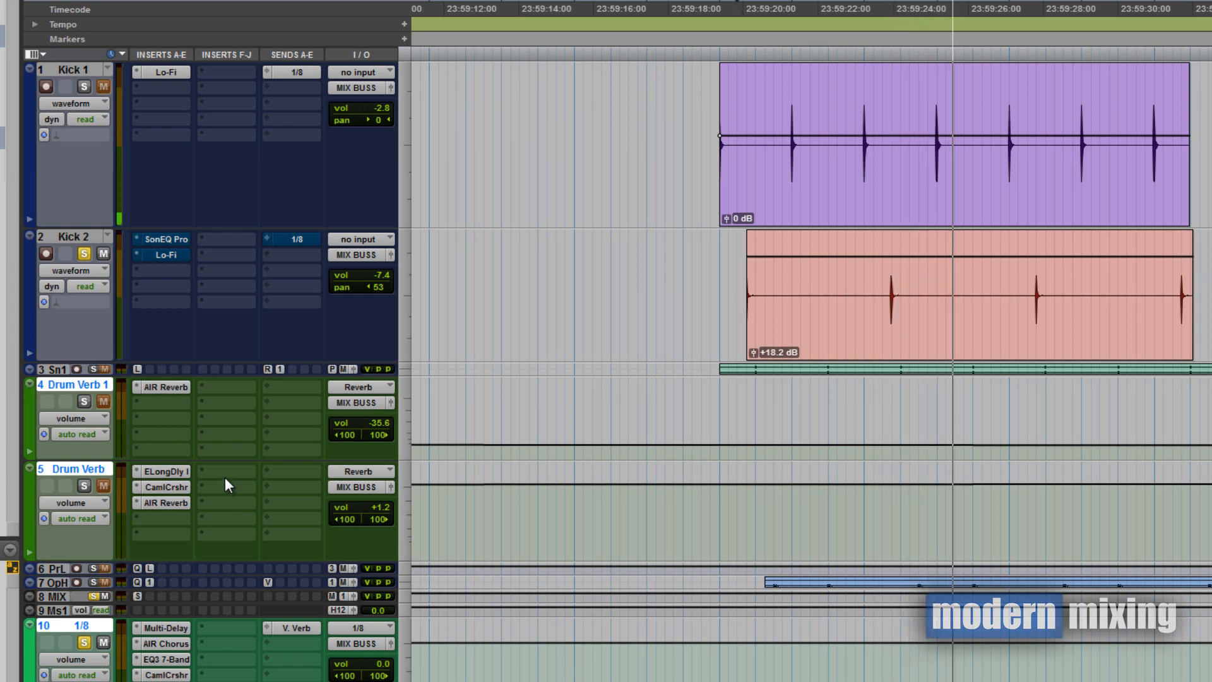
{"action": "key", "text": "space"}
Step: Examine the SonEQ Pro settings on Kick 2, then close the plug-in
{"action": "left_click", "coordinate": [177, 238]}
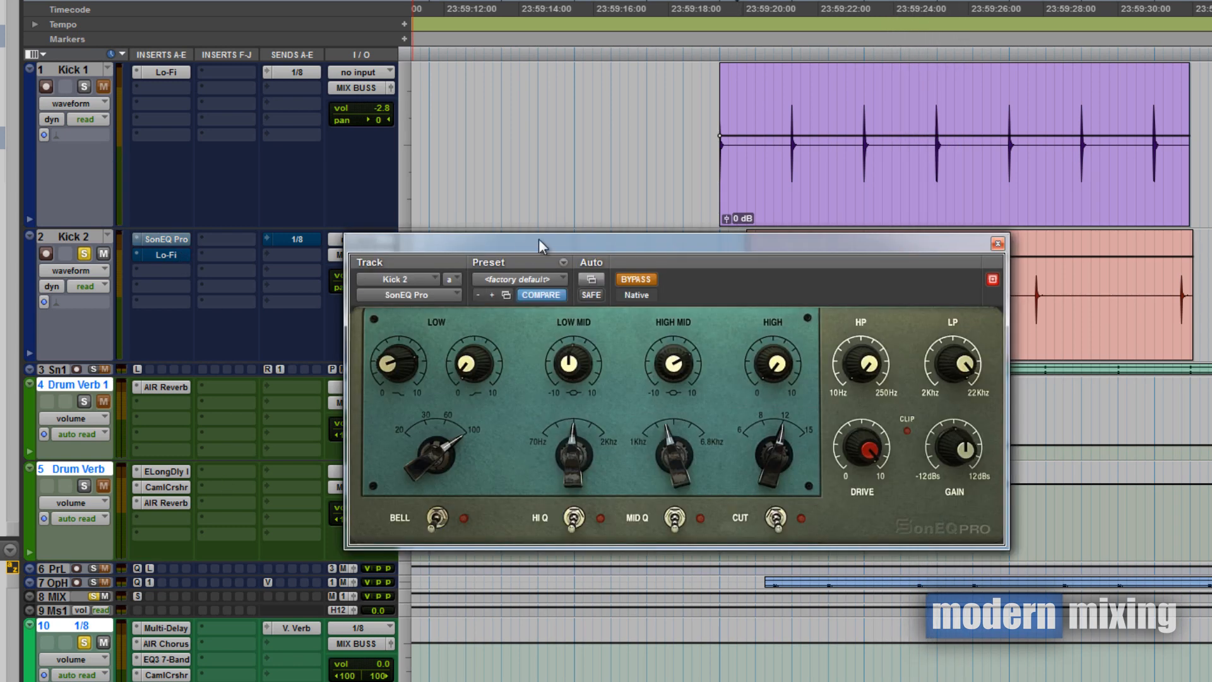
{"action": "left_click_drag", "start_coordinate": [539, 238], "coordinate": [256, 143]}
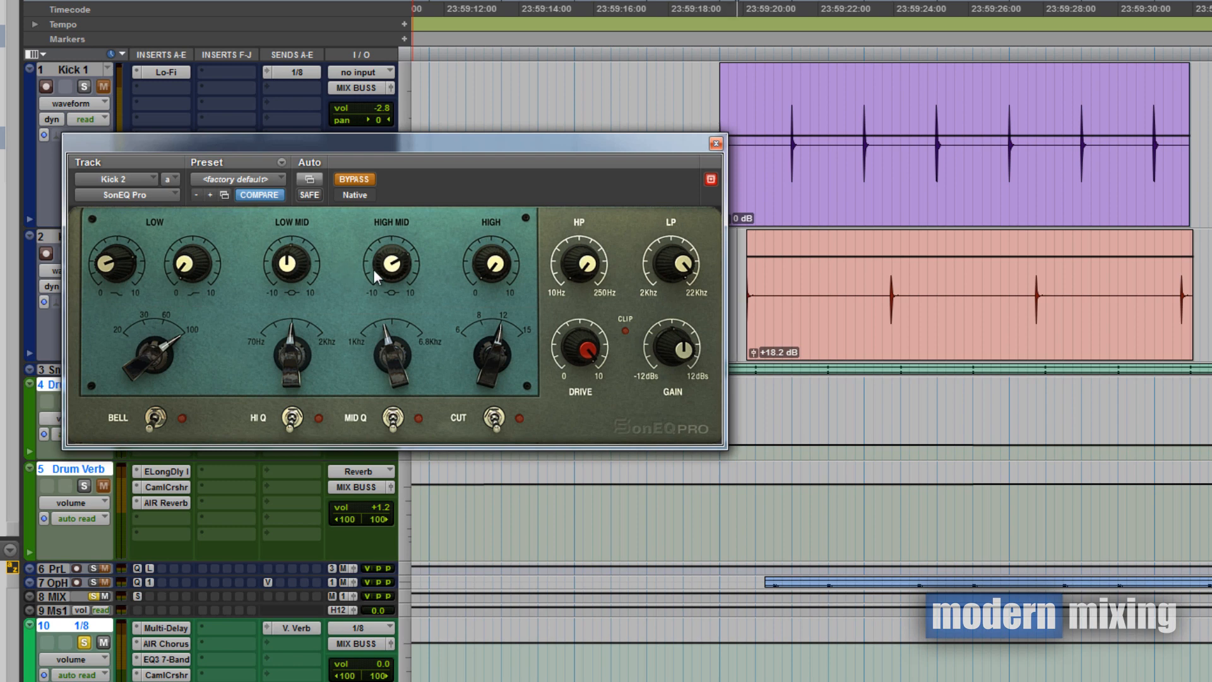
{"action": "mouse_move", "coordinate": [393, 263]}
{"action": "left_click", "coordinate": [715, 145]}
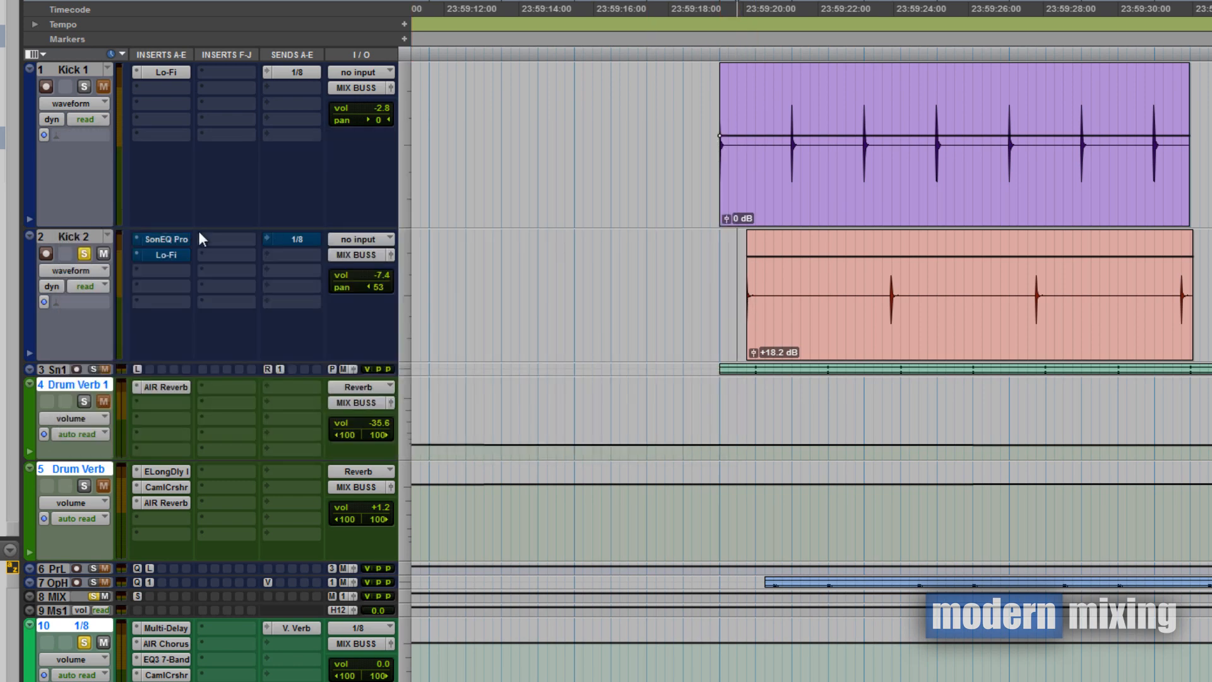
Step: Play Kick 2 while comparing SonEQ Pro active and bypassed, leave it active and set the playback start just before the Kick 2 clip
{"action": "left_click", "coordinate": [179, 237], "text": "super"}
{"action": "key", "text": "space"}
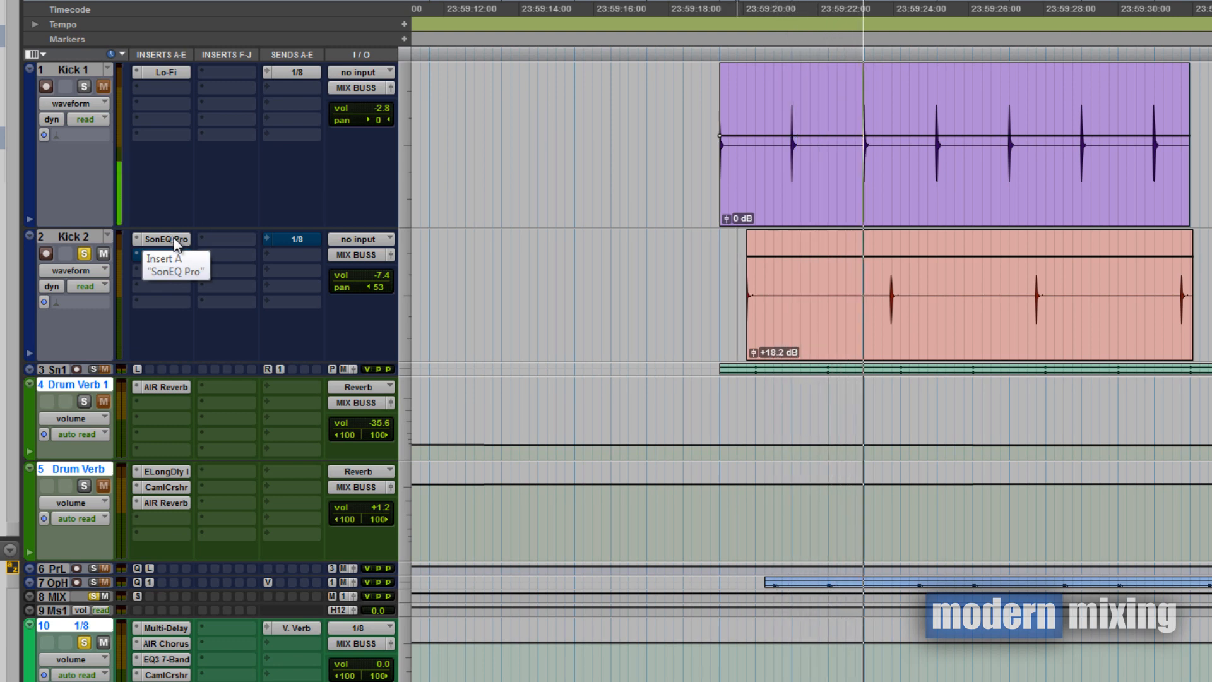
{"action": "left_click", "coordinate": [174, 240], "text": "super"}
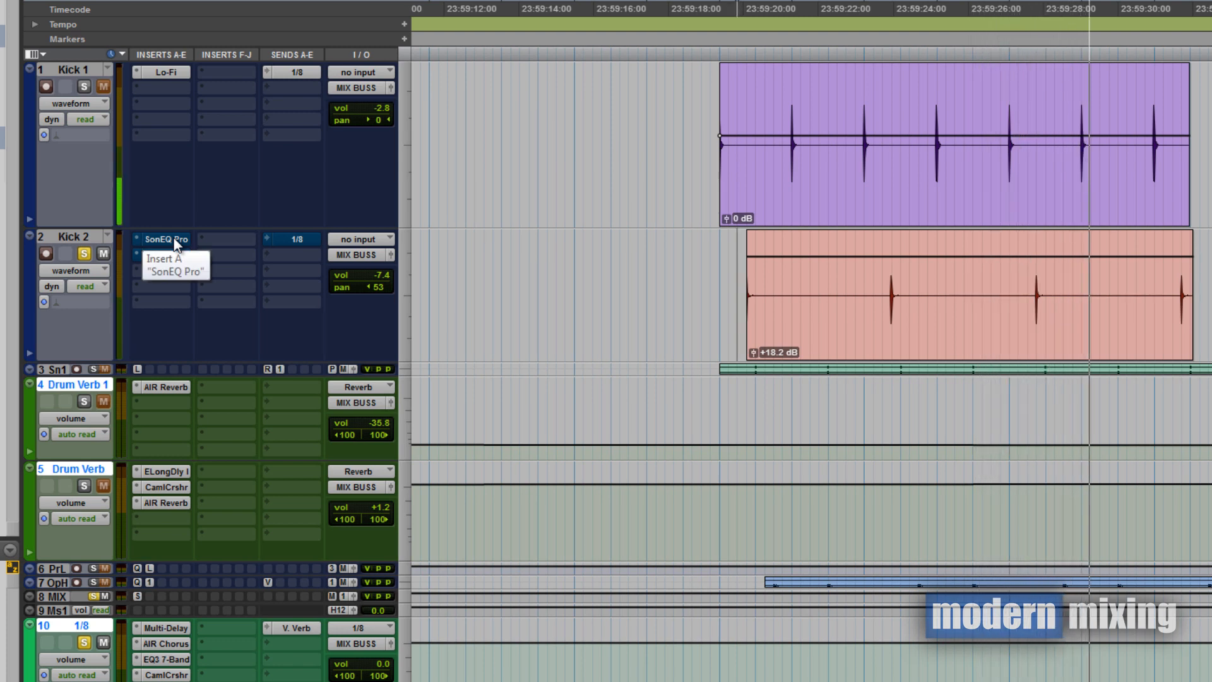
{"action": "left_click", "coordinate": [175, 240], "text": "super"}
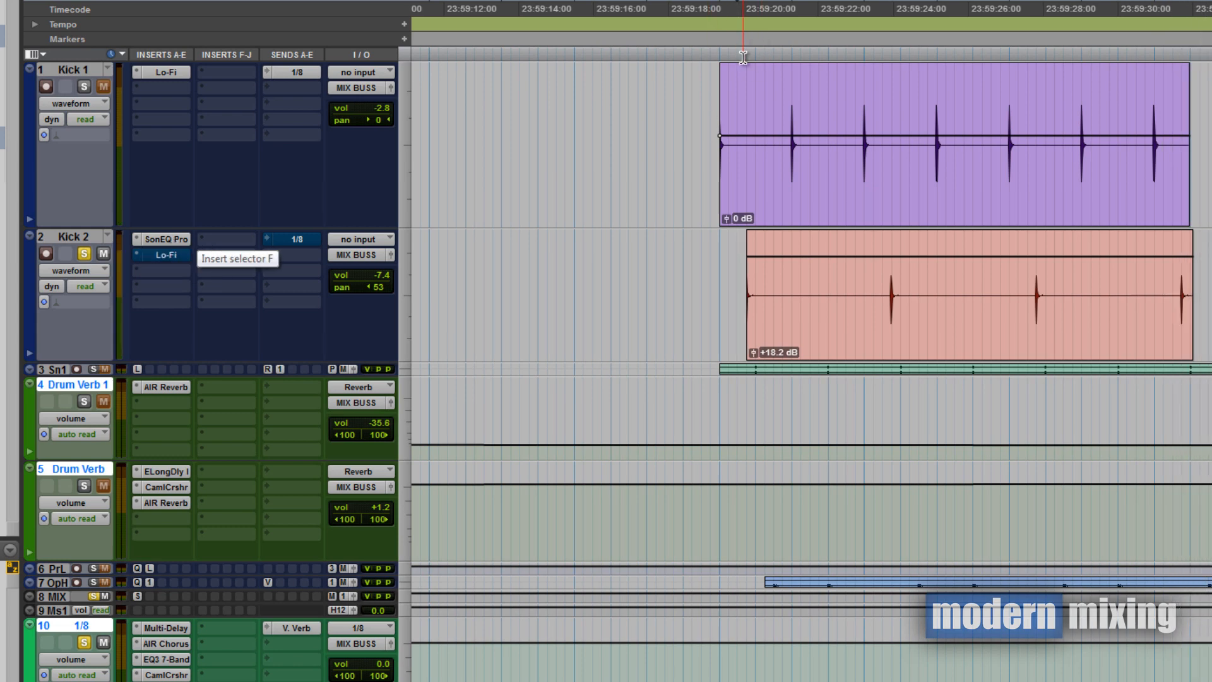
{"action": "left_click", "coordinate": [738, 55]}
Step: Examine the Lo-Fi sample-rate, distortion and saturation settings on Kick 2 and close the plug-in
{"action": "left_click", "coordinate": [174, 254]}
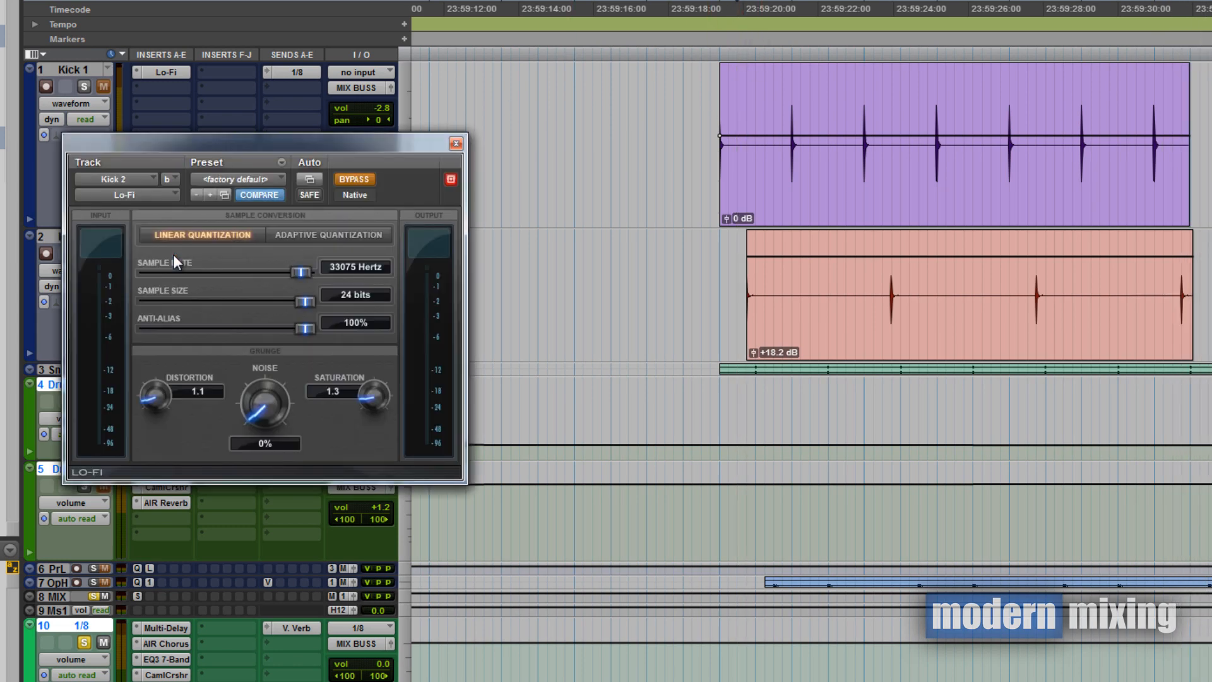
{"action": "left_click_drag", "start_coordinate": [228, 162], "coordinate": [553, 164]}
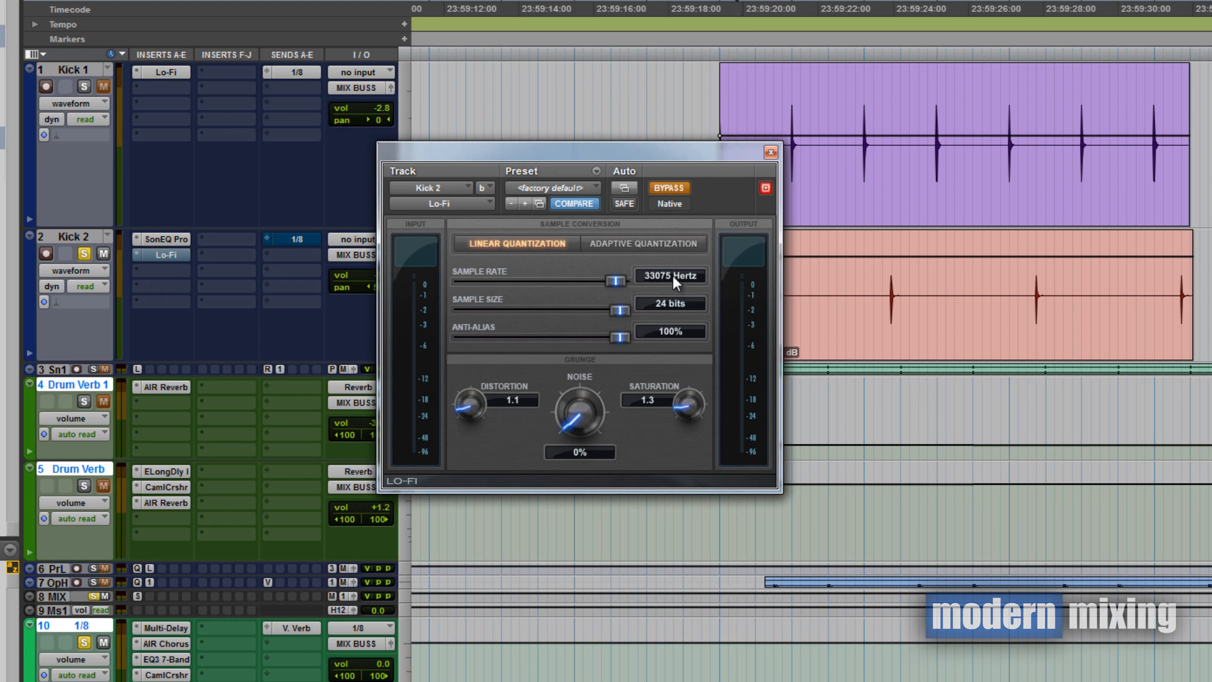
{"action": "left_click_drag", "start_coordinate": [574, 171], "coordinate": [791, 228]}
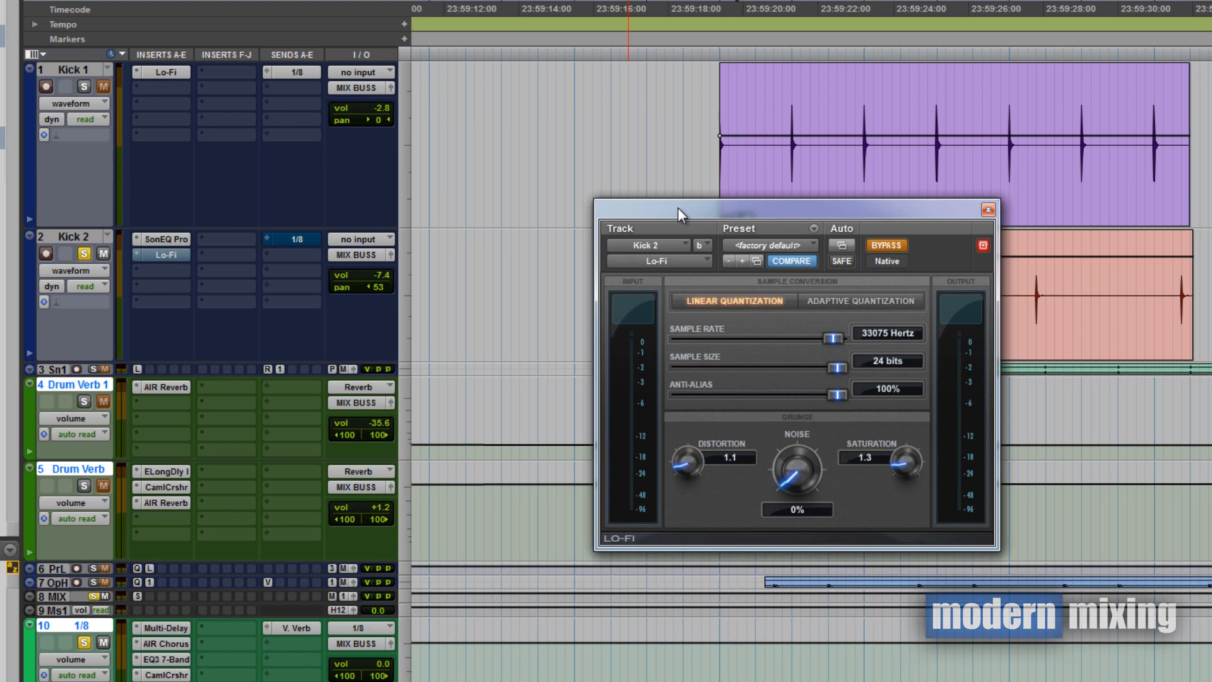
{"action": "left_click_drag", "start_coordinate": [635, 200], "coordinate": [387, 134]}
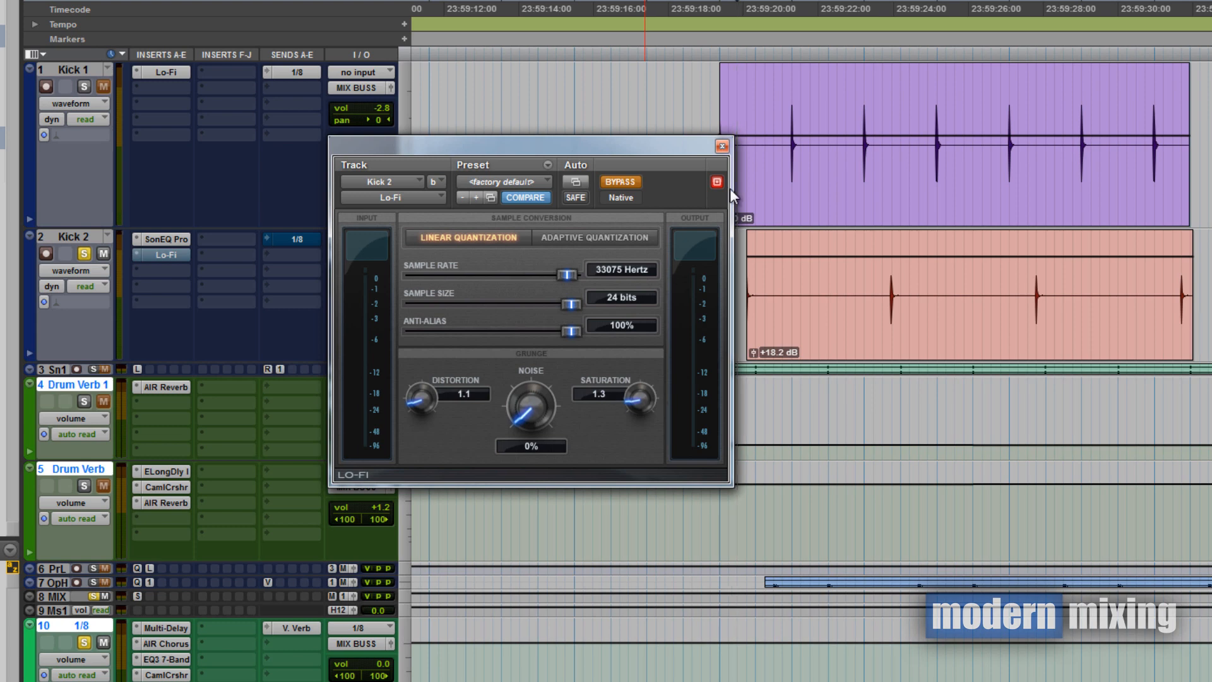
{"action": "left_click", "coordinate": [721, 147]}
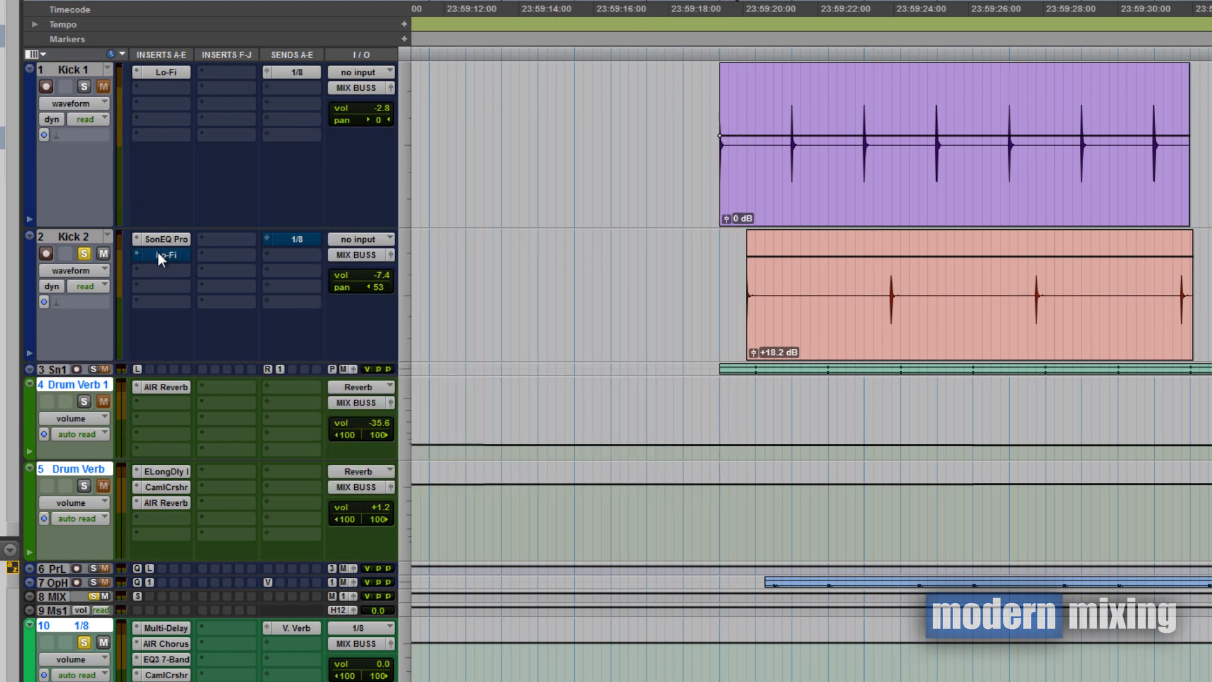
Step: Play Kick 2 while comparing Lo-Fi active and bypassed, and leave the insert active
{"action": "key", "text": "space"}
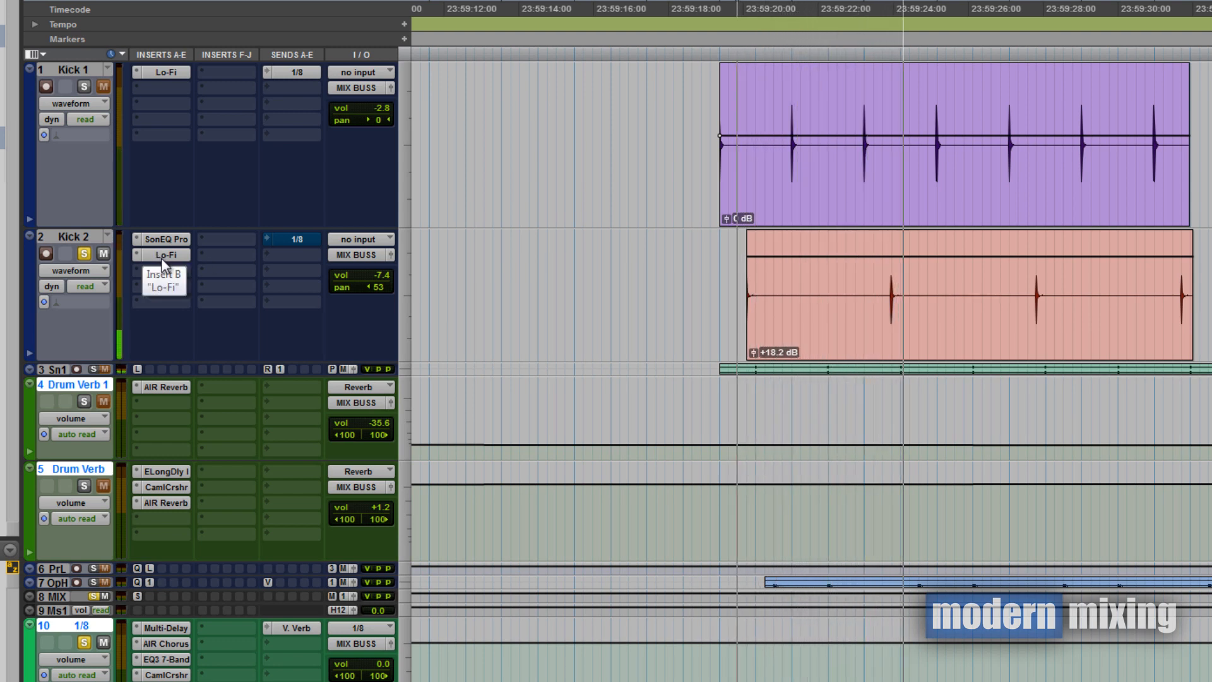
{"action": "left_click", "coordinate": [162, 258], "text": "ctrl"}
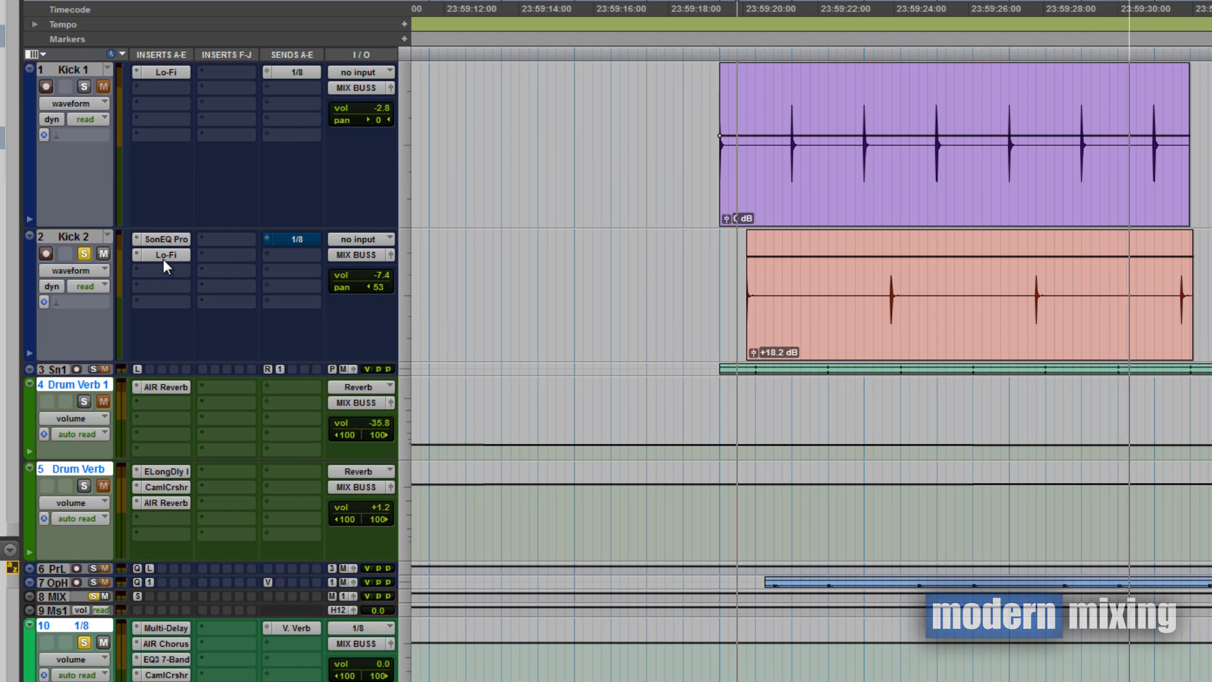
{"action": "left_click", "coordinate": [162, 258], "text": "ctrl"}
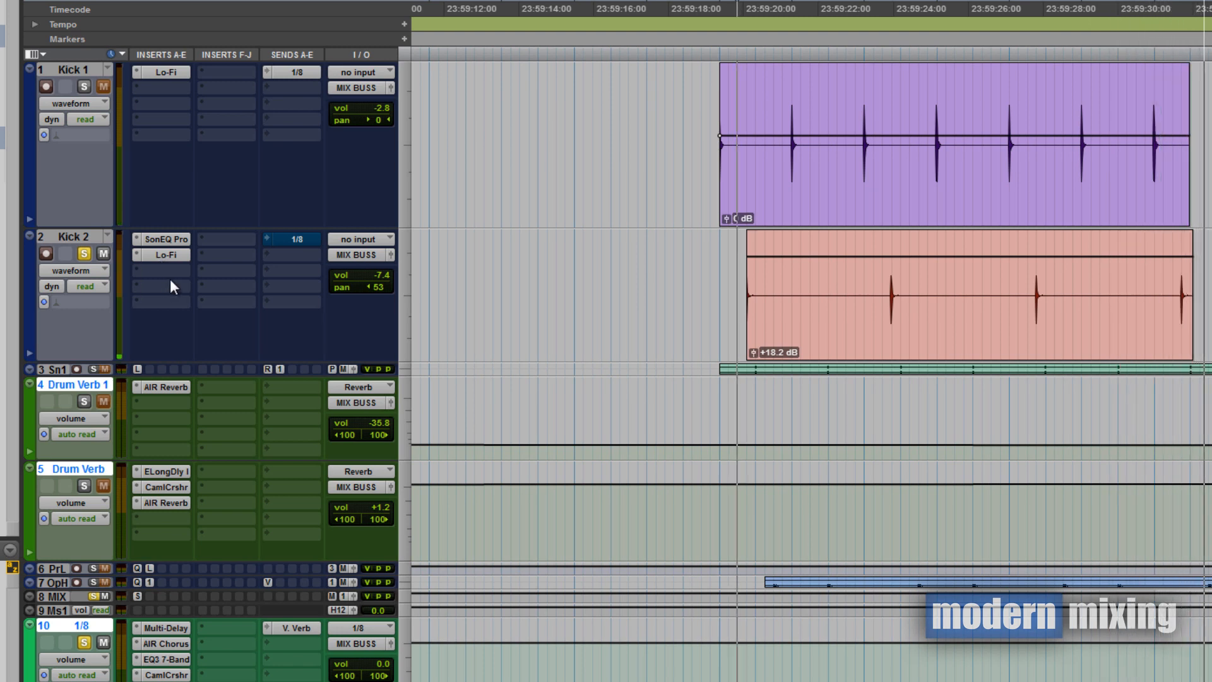
Step: Unmute Kick 2's 1/8 send, listen to the track with the delay and stop playback
{"action": "left_click", "coordinate": [294, 238], "text": "ctrl"}
{"action": "key", "text": "space"}
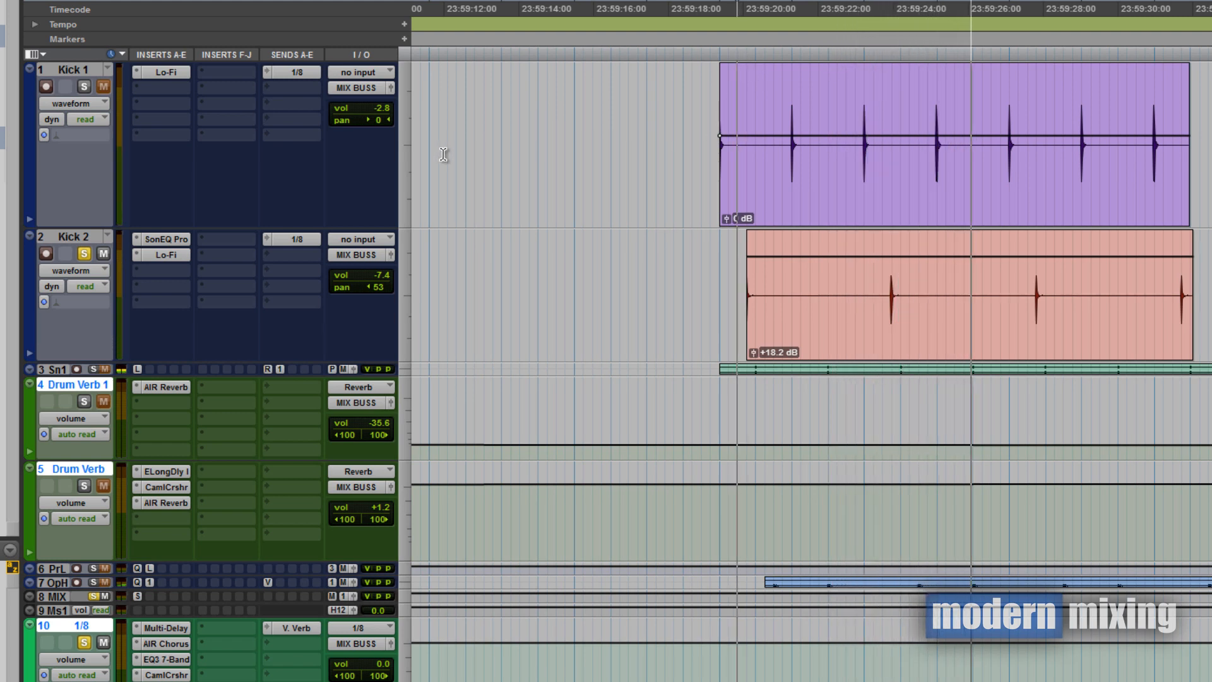
{"action": "key", "text": "space"}
Step: Solo Kick 1 alongside Kick 2, play both kicks together from the start of the Kick 1 clip and stop playback
{"action": "left_click", "coordinate": [718, 2]}
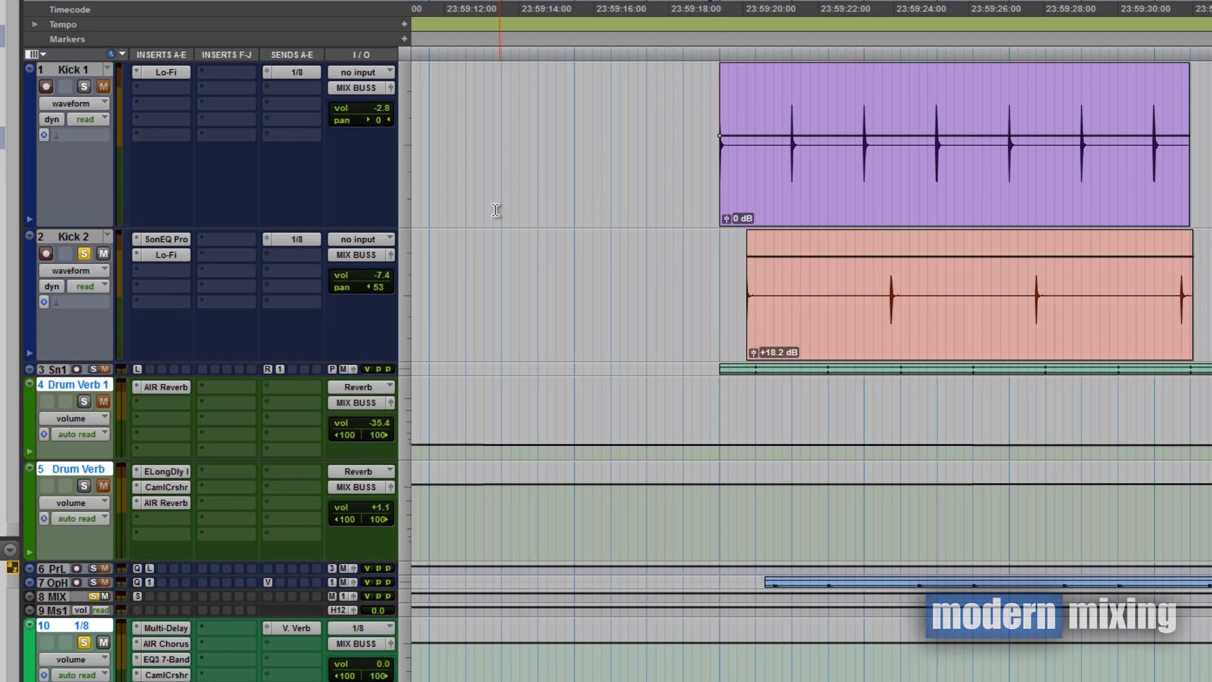
{"action": "left_click", "coordinate": [83, 86]}
{"action": "key", "text": "space"}
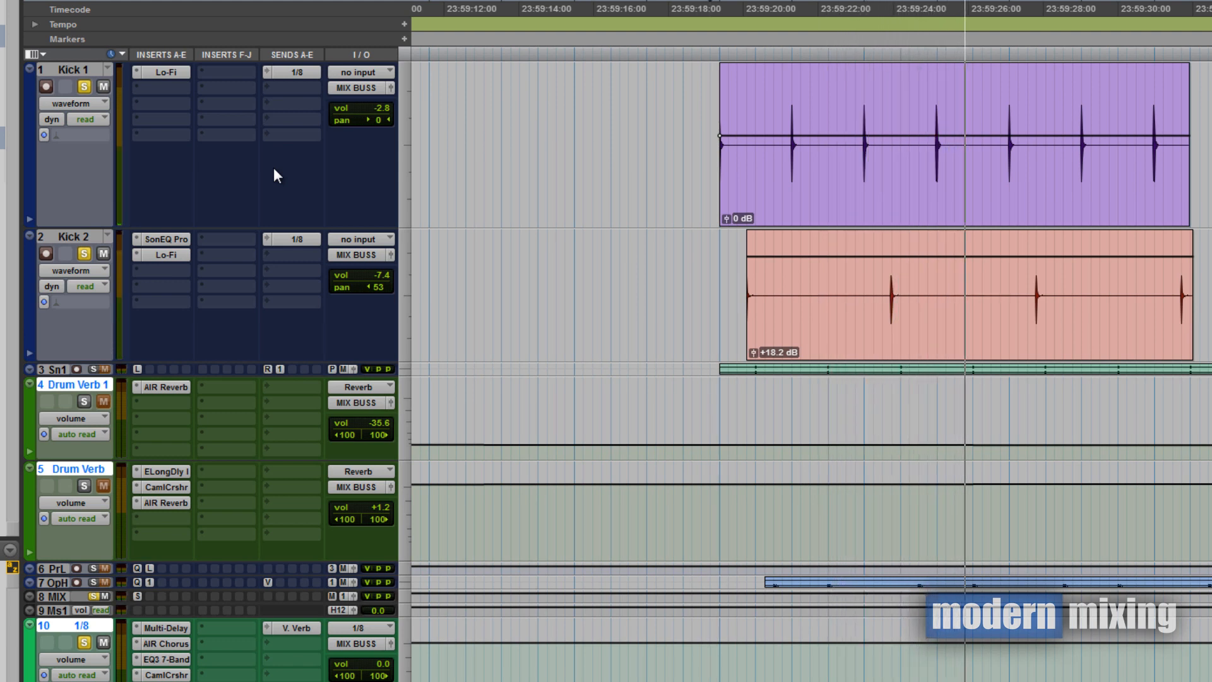
{"action": "key", "text": "space"}
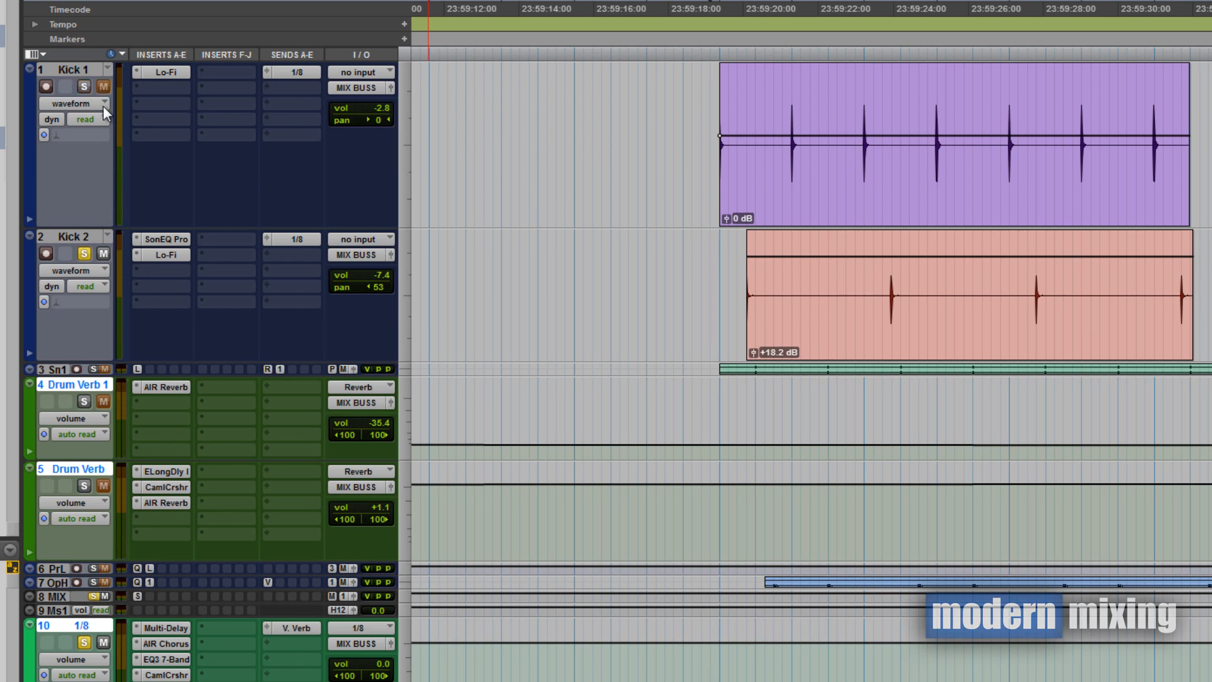
Step: Unsolo both kicks, collapse their tracks to minimum height and enlarge the Snare 1 track
{"action": "left_click", "coordinate": [84, 253]}
{"action": "left_click_drag", "start_coordinate": [180, 228], "coordinate": [182, 114]}
{"action": "left_click_drag", "start_coordinate": [215, 240], "coordinate": [209, 197]}
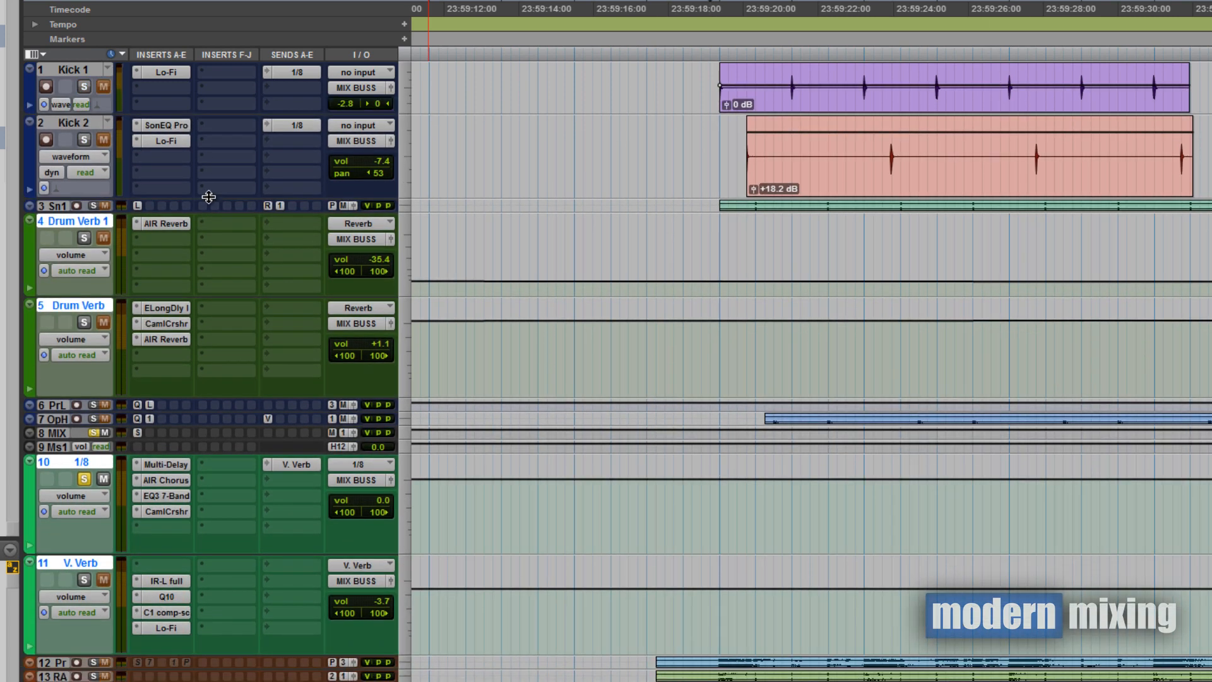
{"action": "left_click_drag", "start_coordinate": [205, 116], "coordinate": [203, 76]}
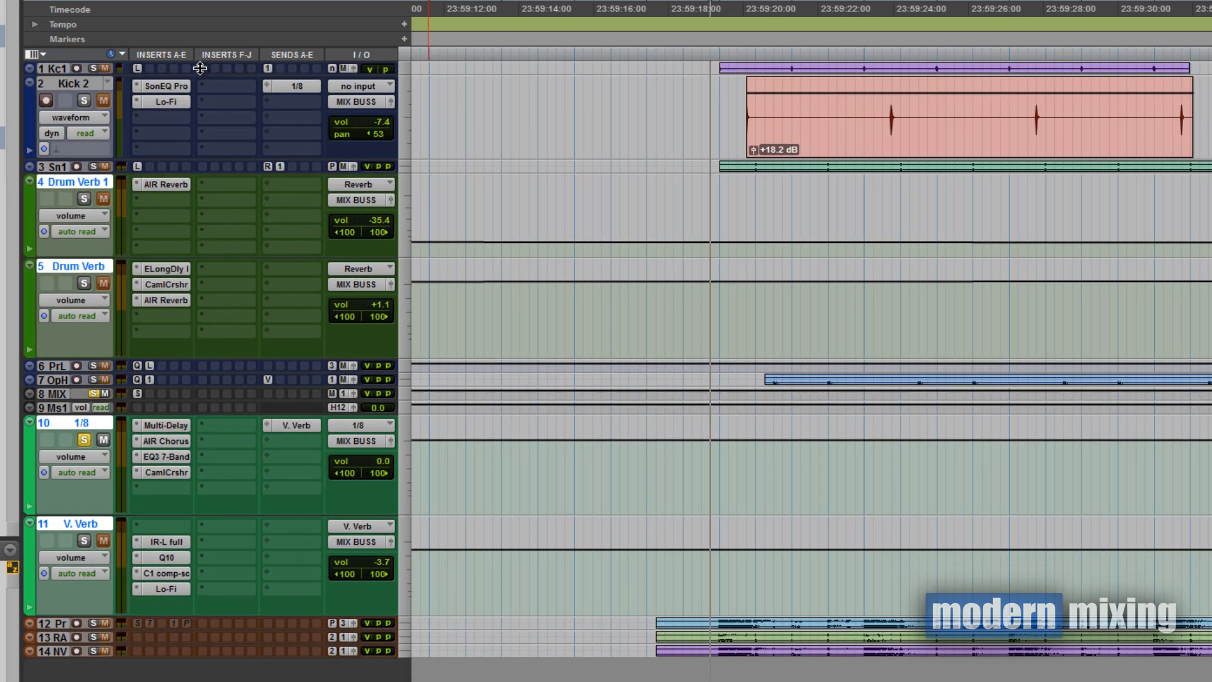
{"action": "left_click_drag", "start_coordinate": [184, 173], "coordinate": [174, 373]}
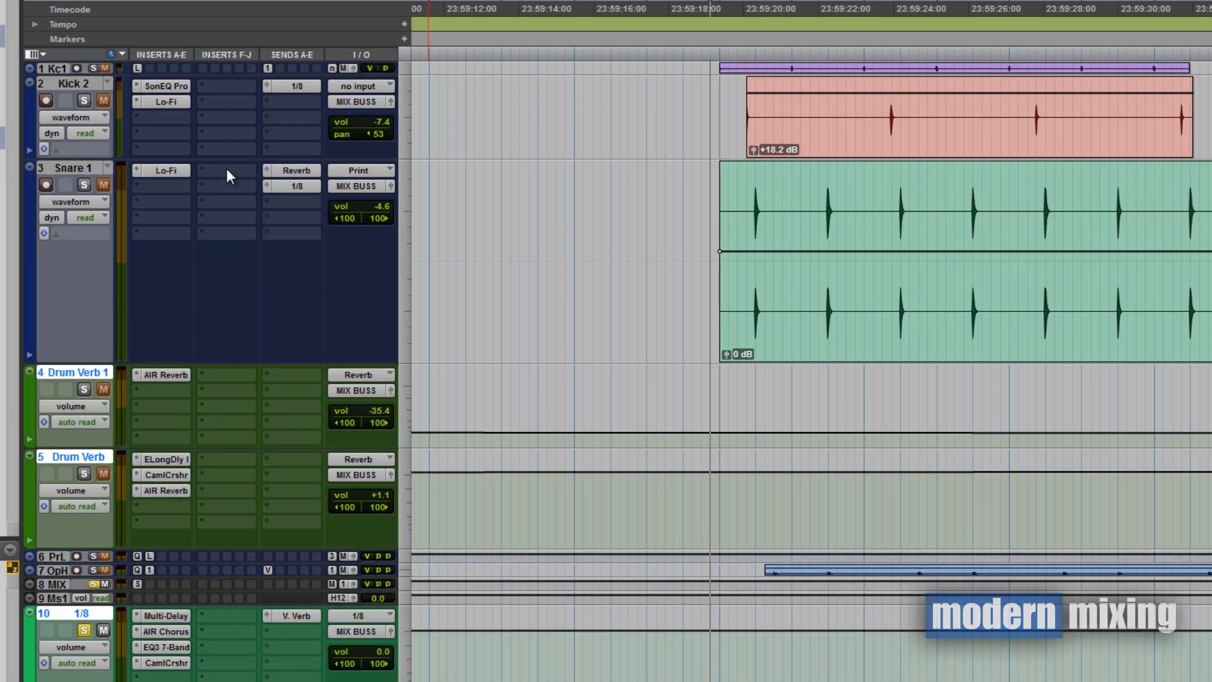
{"action": "left_click_drag", "start_coordinate": [229, 159], "coordinate": [214, 88]}
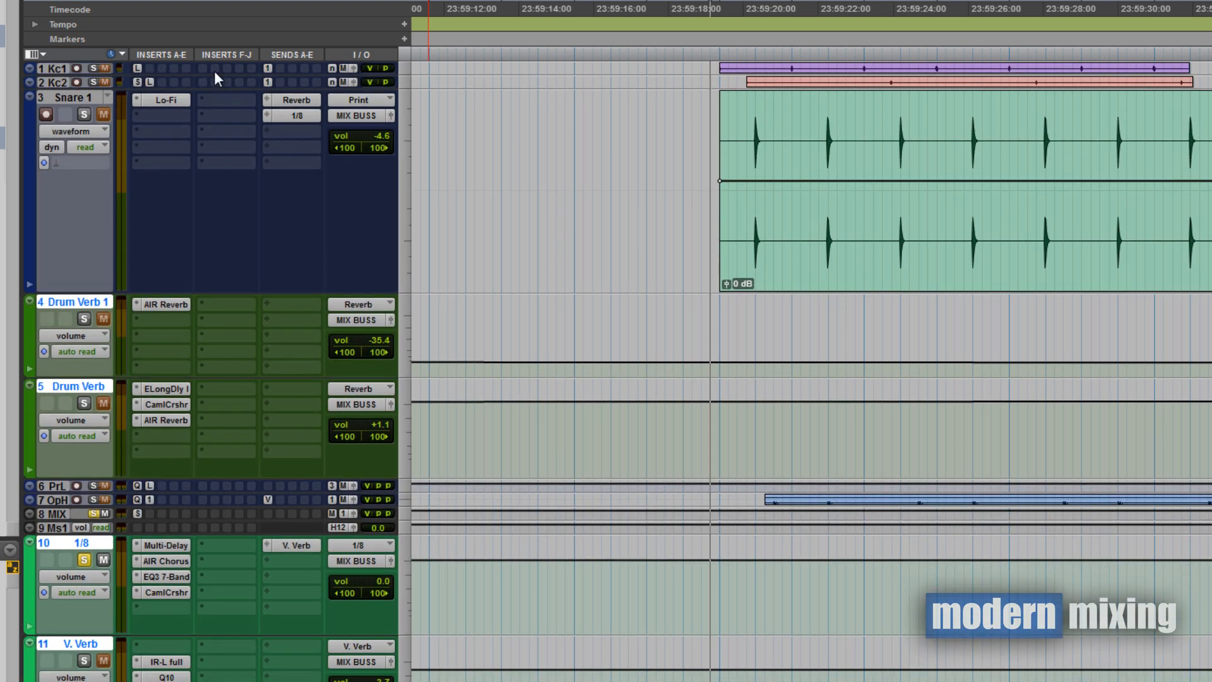
Step: Bypass Snare 1's Lo-Fi insert and mute its Reverb and 1/8 sends
{"action": "left_click", "coordinate": [161, 101], "text": "ctrl"}
{"action": "left_click", "coordinate": [282, 99], "text": "ctrl"}
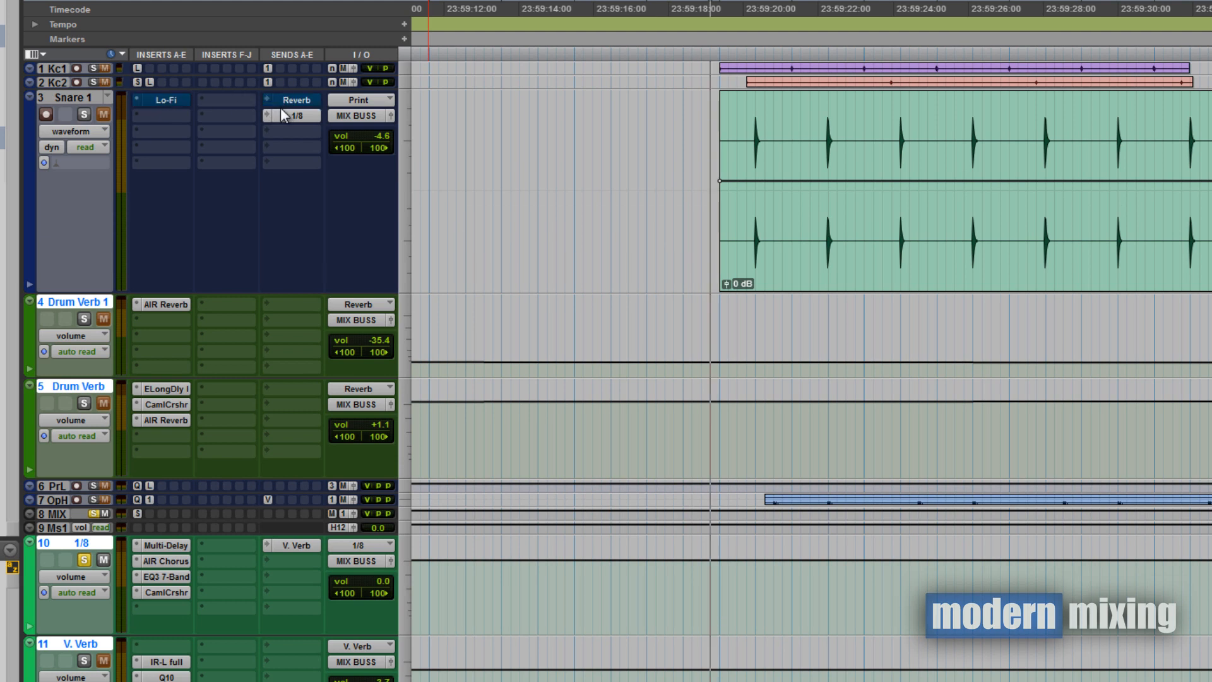
{"action": "left_click", "coordinate": [285, 115], "text": "ctrl"}
Step: Select the first two Snare 1 hits on the timeline, solo the track, listen to the dry snare and stop playback
{"action": "key", "text": "space"}
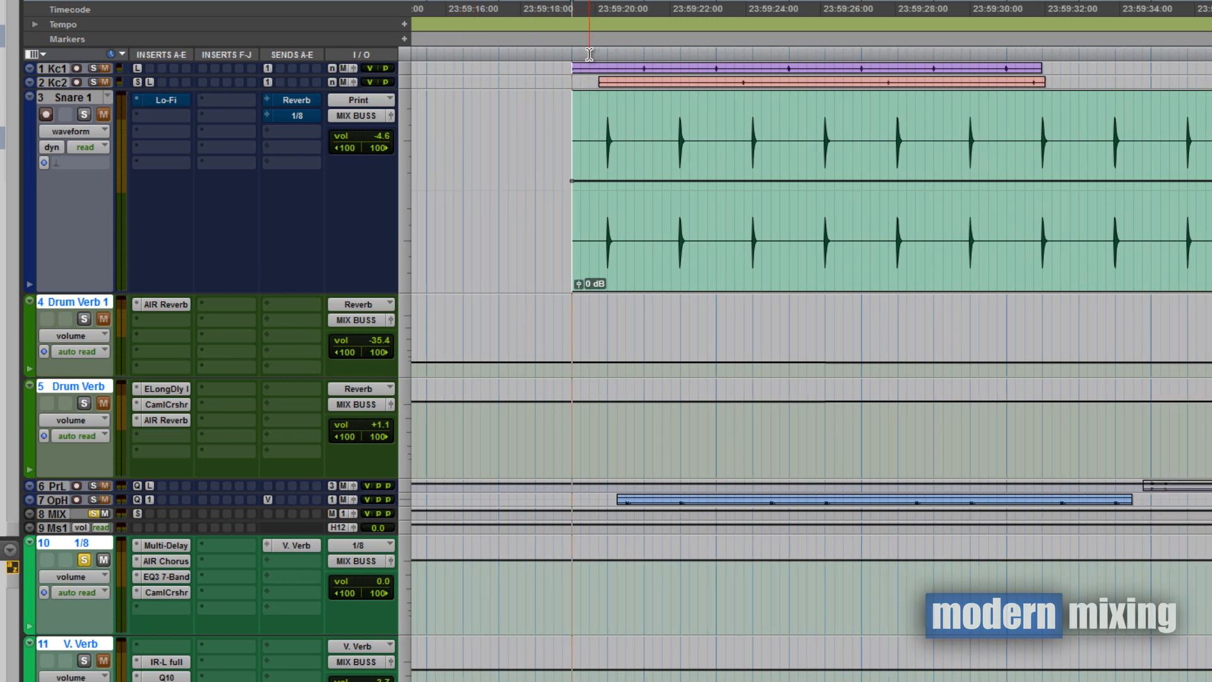
{"action": "left_click_drag", "start_coordinate": [580, 58], "coordinate": [695, 60]}
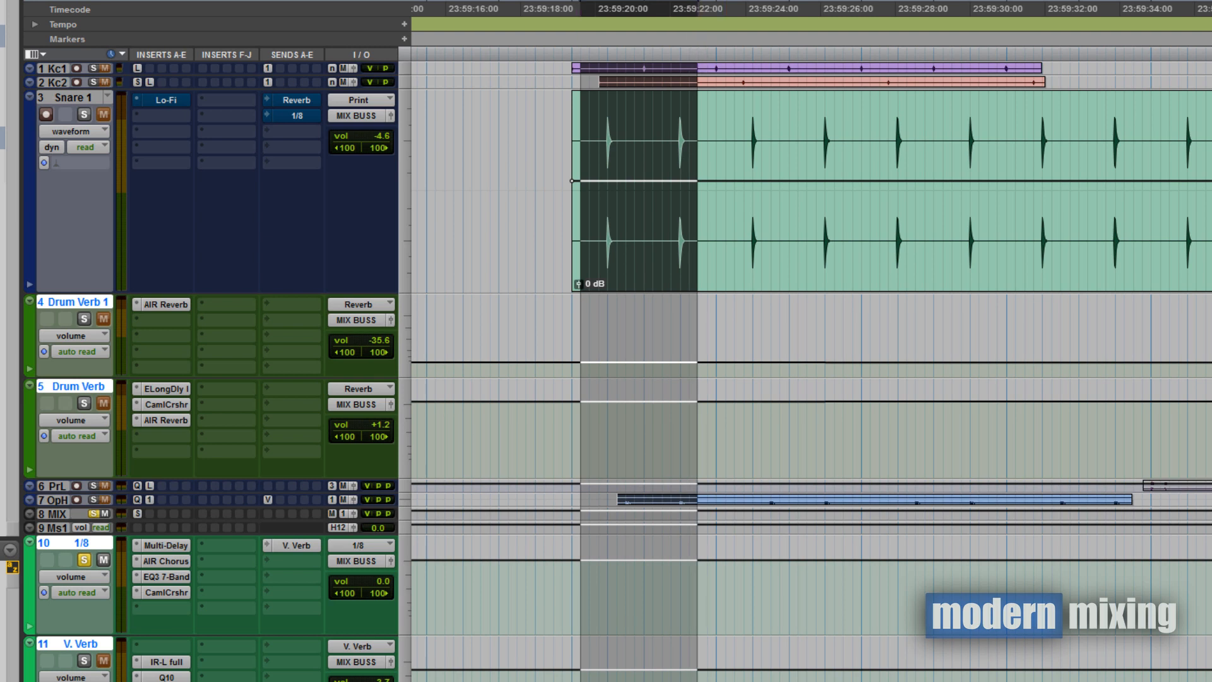
{"action": "key", "text": "space"}
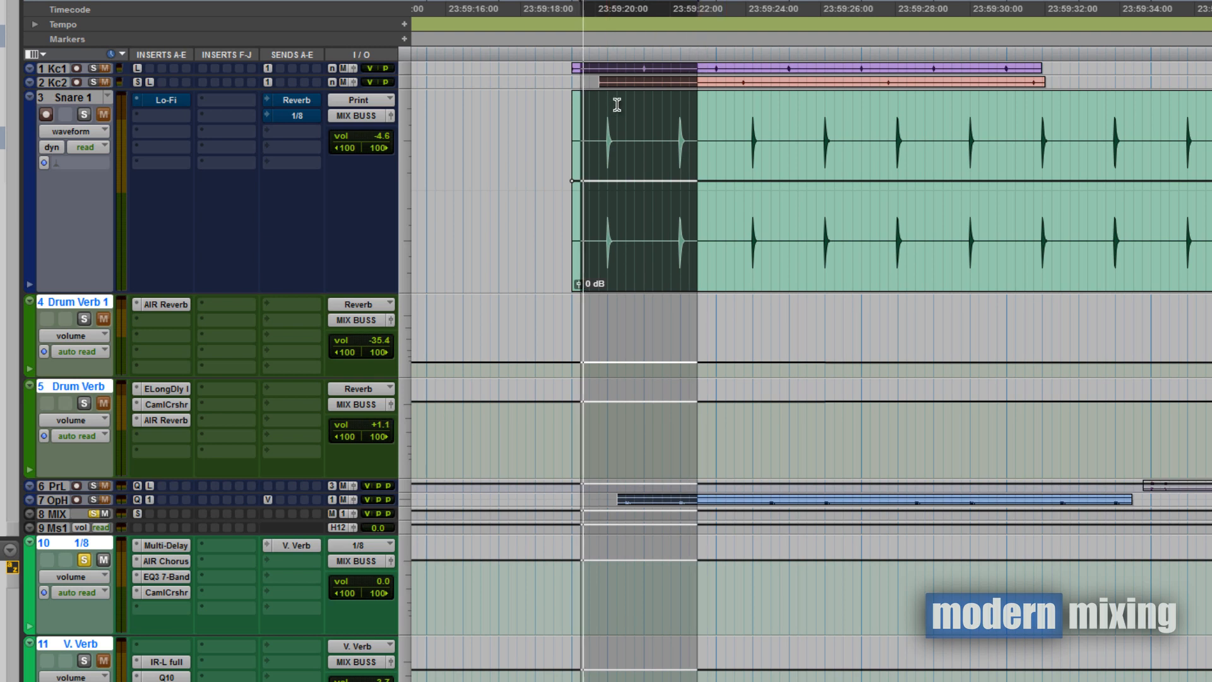
{"action": "left_click", "coordinate": [84, 115]}
{"action": "key", "text": "space"}
{"action": "key", "text": "space"}
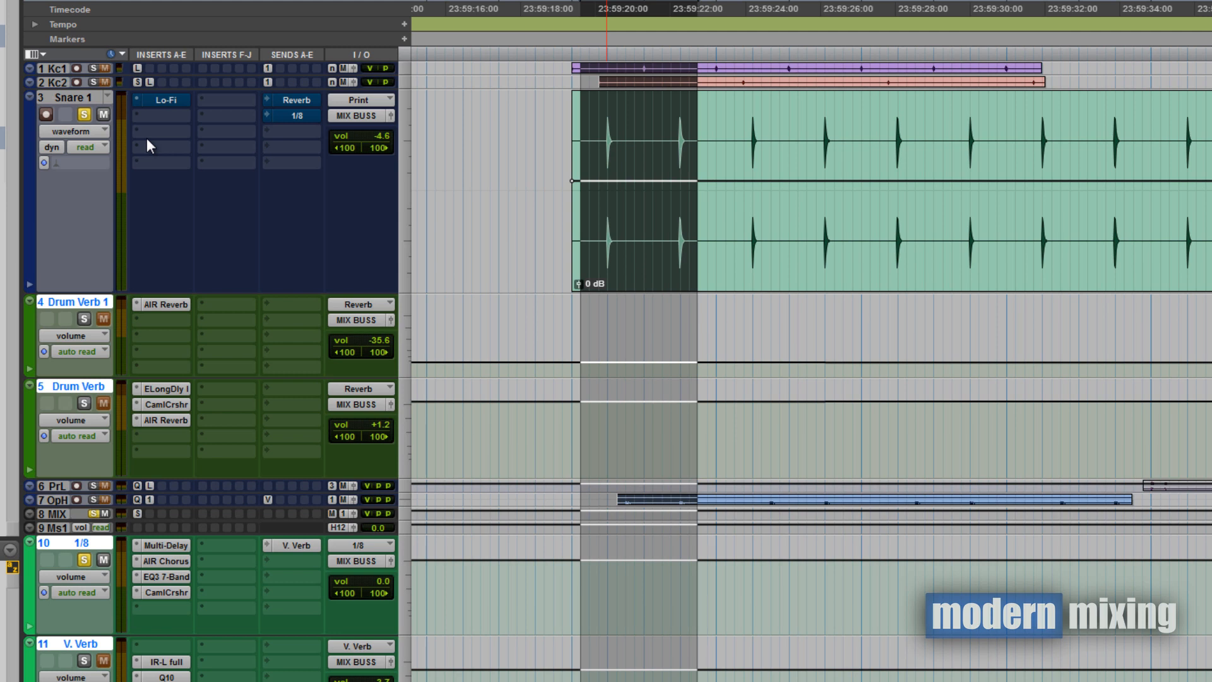
Step: Open Snare 1's Lo-Fi insert and move its window clear of the snare waveform
{"action": "left_click", "coordinate": [167, 100]}
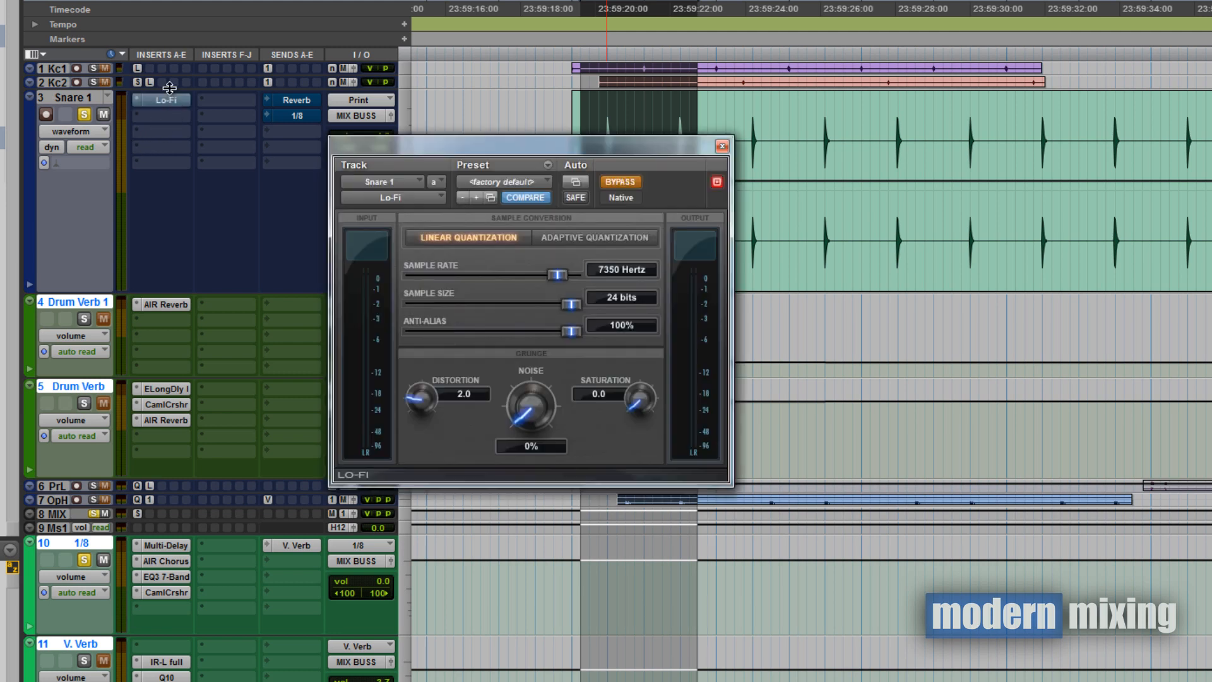
{"action": "left_click_drag", "start_coordinate": [532, 146], "coordinate": [510, 105]}
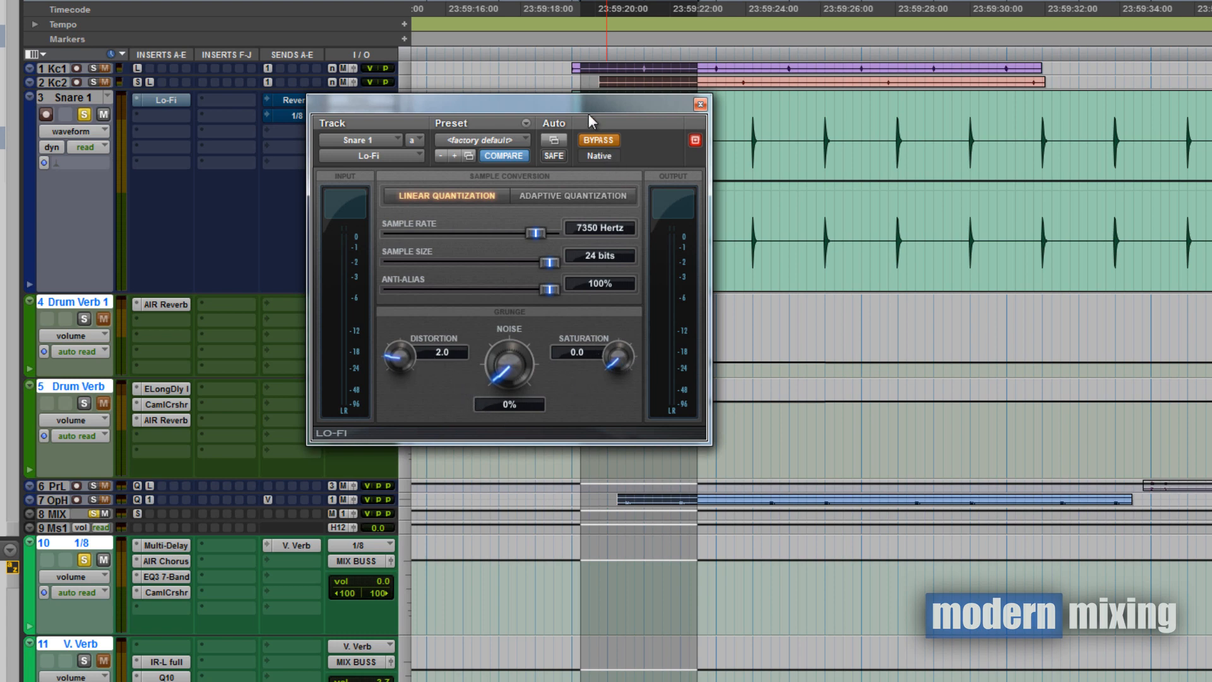
{"action": "left_click_drag", "start_coordinate": [589, 114], "coordinate": [406, 193]}
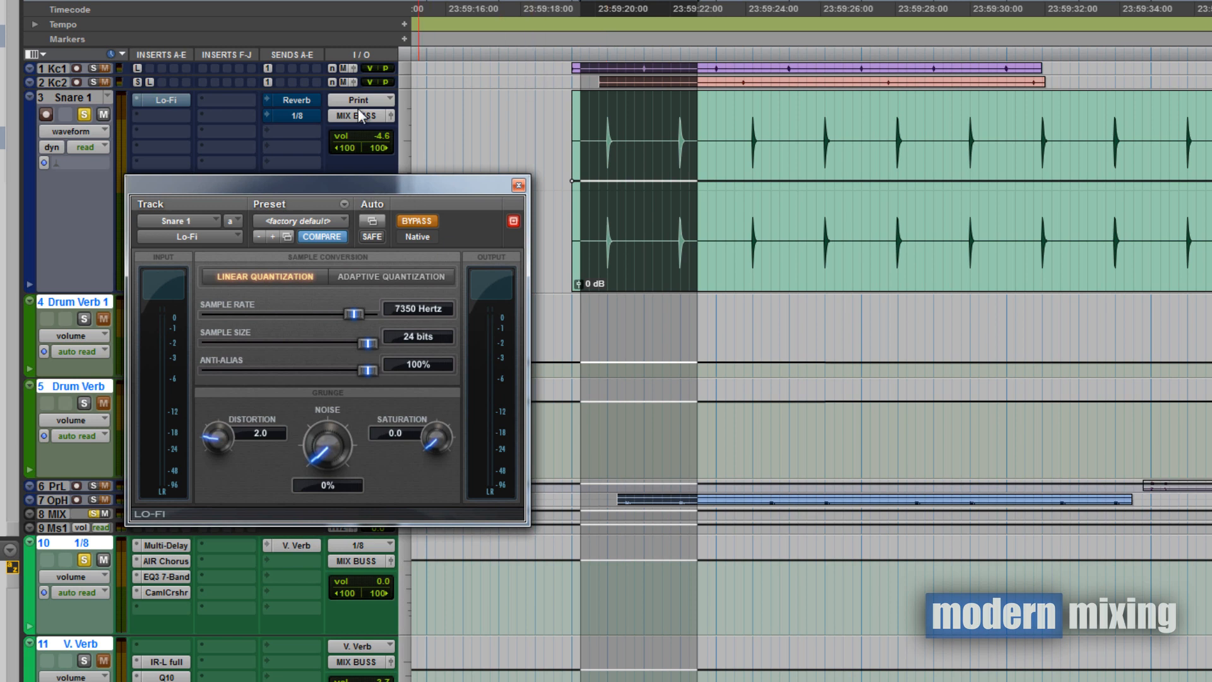
{"action": "left_click_drag", "start_coordinate": [415, 203], "coordinate": [387, 223]}
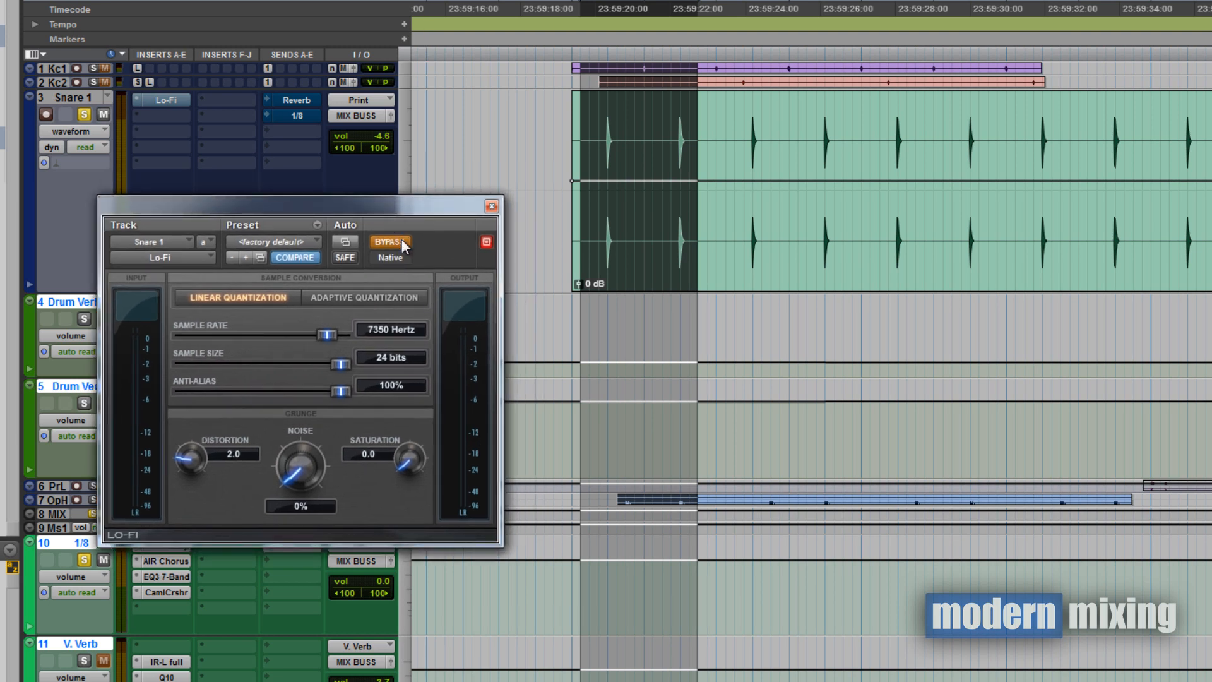
Step: Play the selected snare hits, take Lo-Fi out of bypass during playback and close its plug-in window
{"action": "key", "text": "space"}
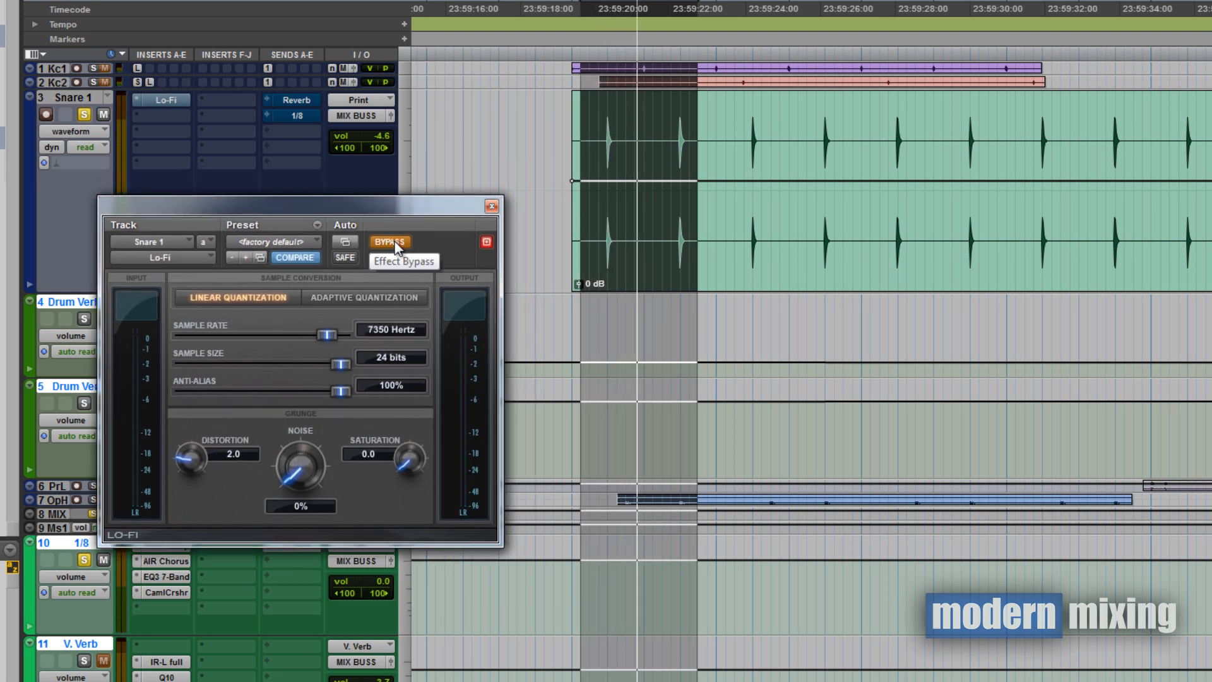
{"action": "left_click", "coordinate": [390, 241]}
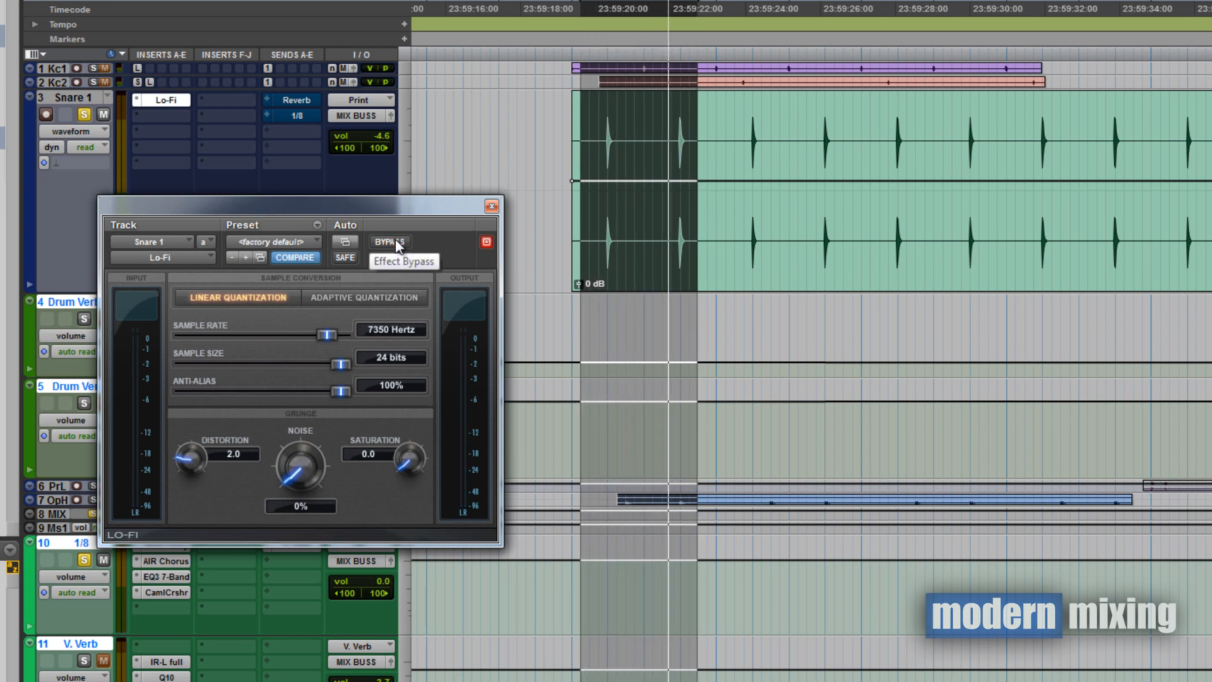
{"action": "left_click", "coordinate": [492, 206]}
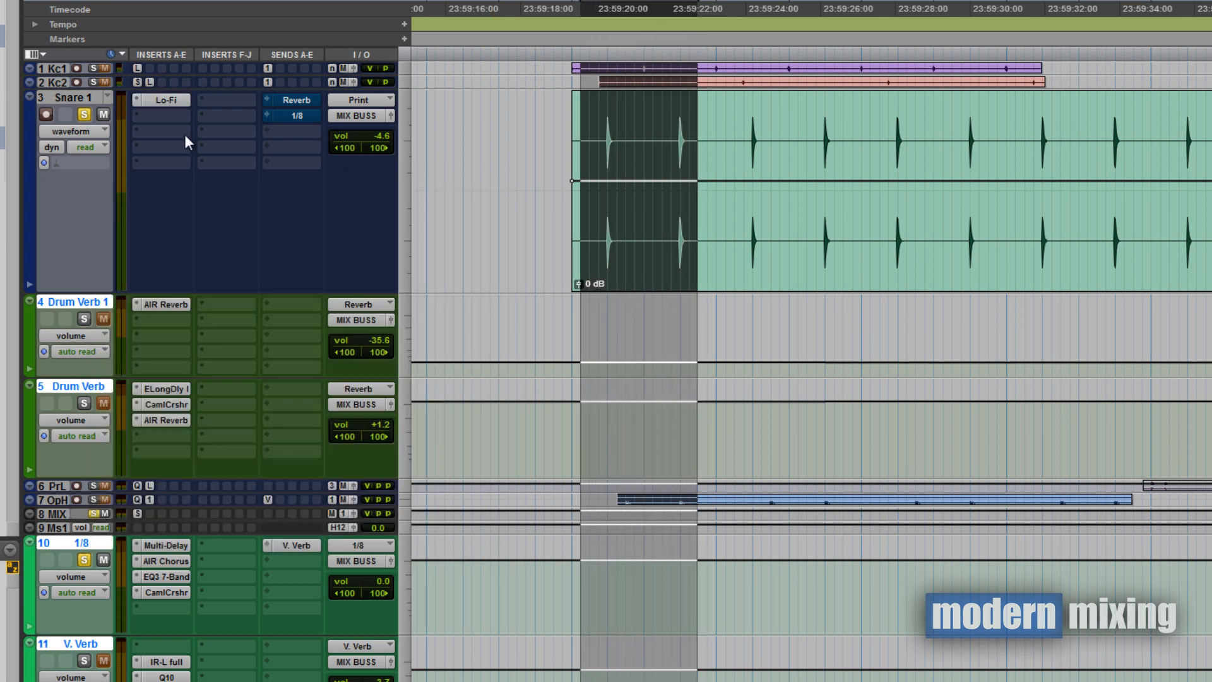
{"action": "left_click", "coordinate": [179, 98], "text": "ctrl"}
Step: Enlarge and solo the Drum Verb 1 track and unmute Snare 1's Reverb send
{"action": "left_click_drag", "start_coordinate": [204, 379], "coordinate": [196, 427]}
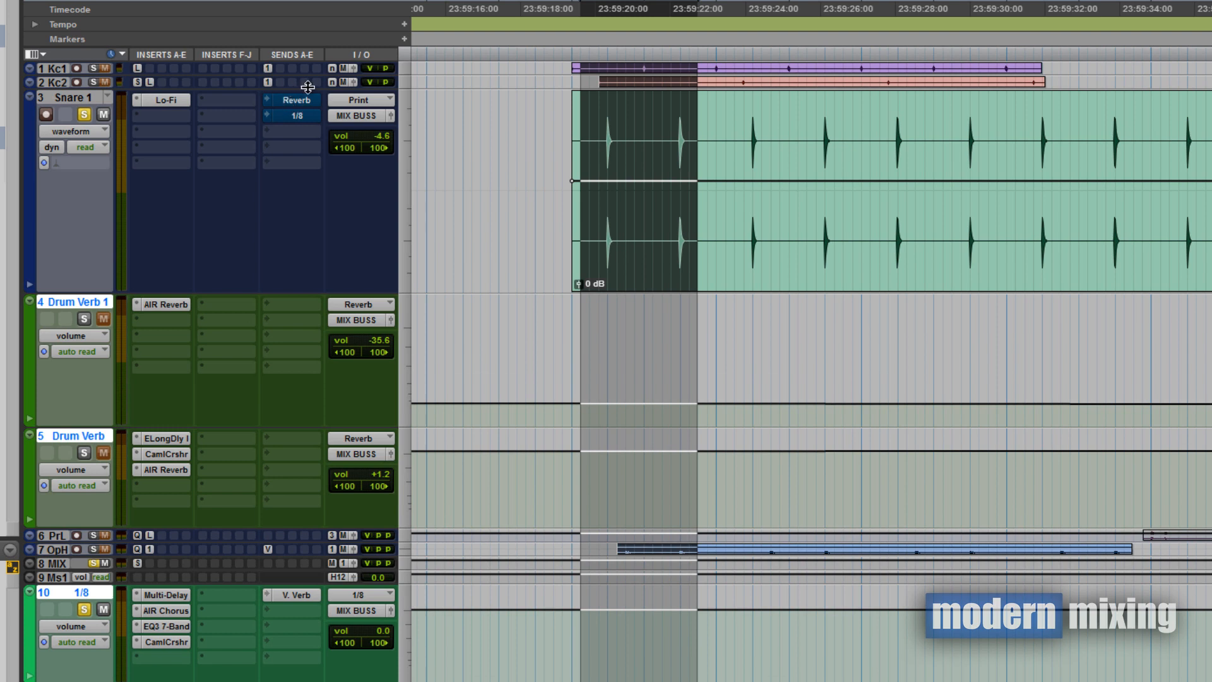
{"action": "left_click", "coordinate": [87, 300]}
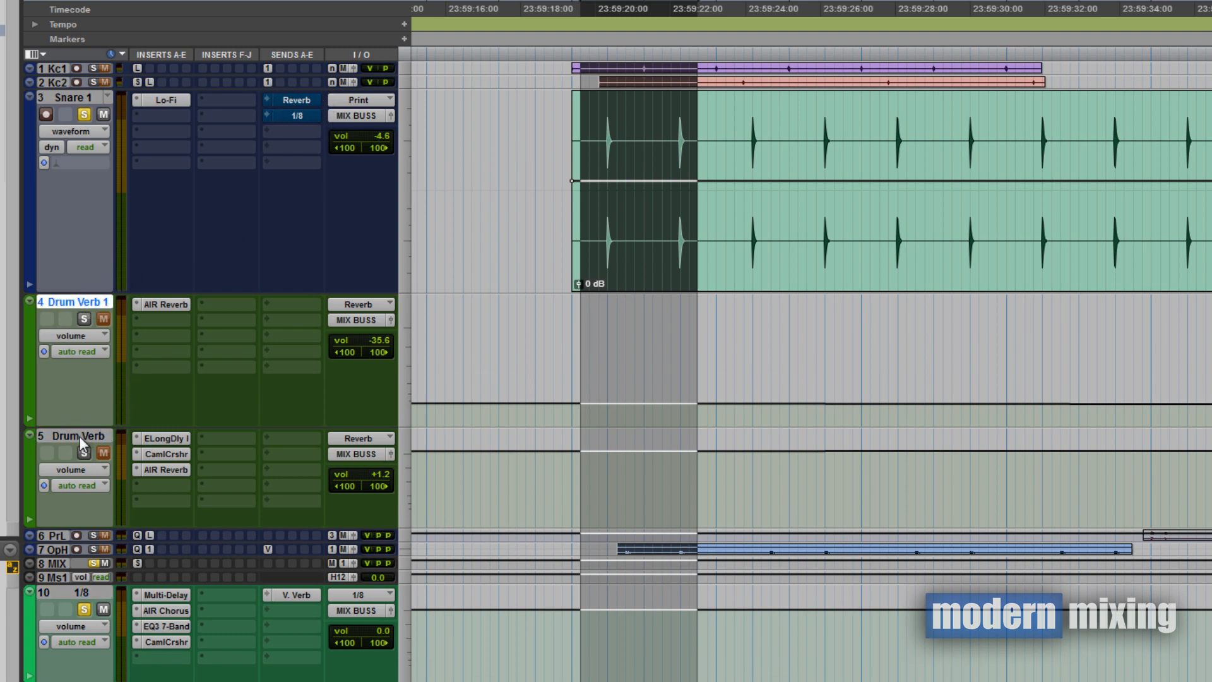
{"action": "left_click", "coordinate": [80, 436]}
{"action": "left_click", "coordinate": [88, 302]}
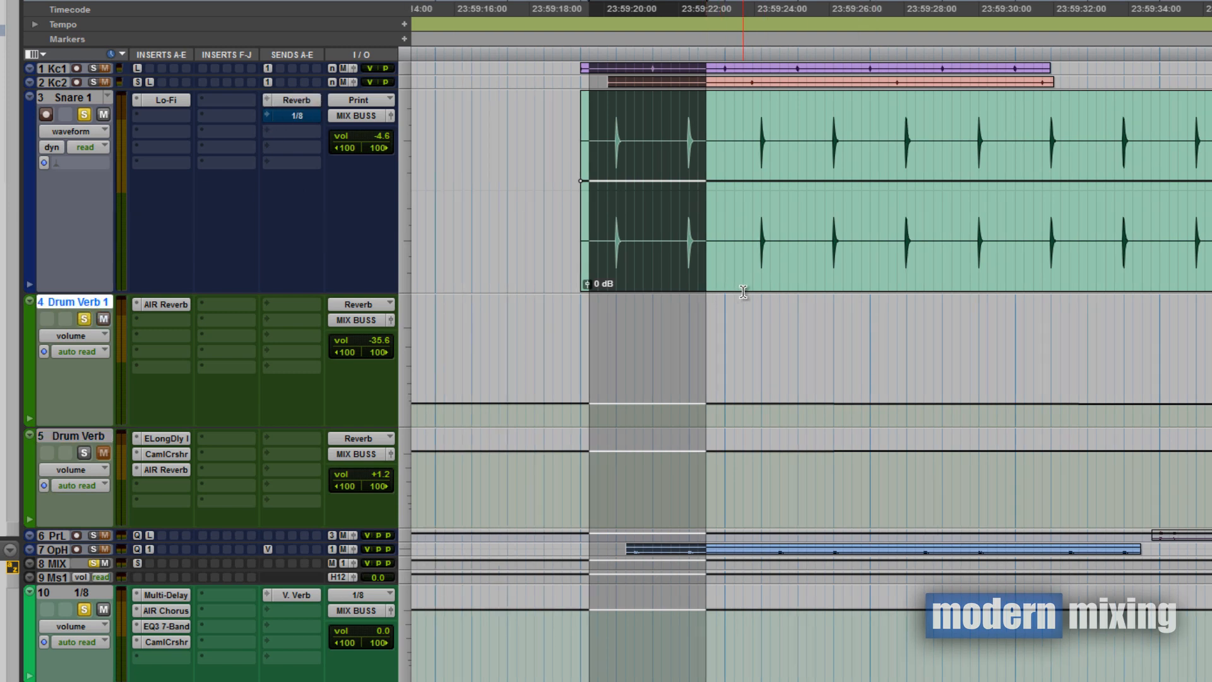
Step: Display the Reverb send level automation on the Snare 1 track over a wider stretch of the timeline
{"action": "scroll", "coordinate": [745, 291], "scroll_direction": "right", "scroll_amount": 1}
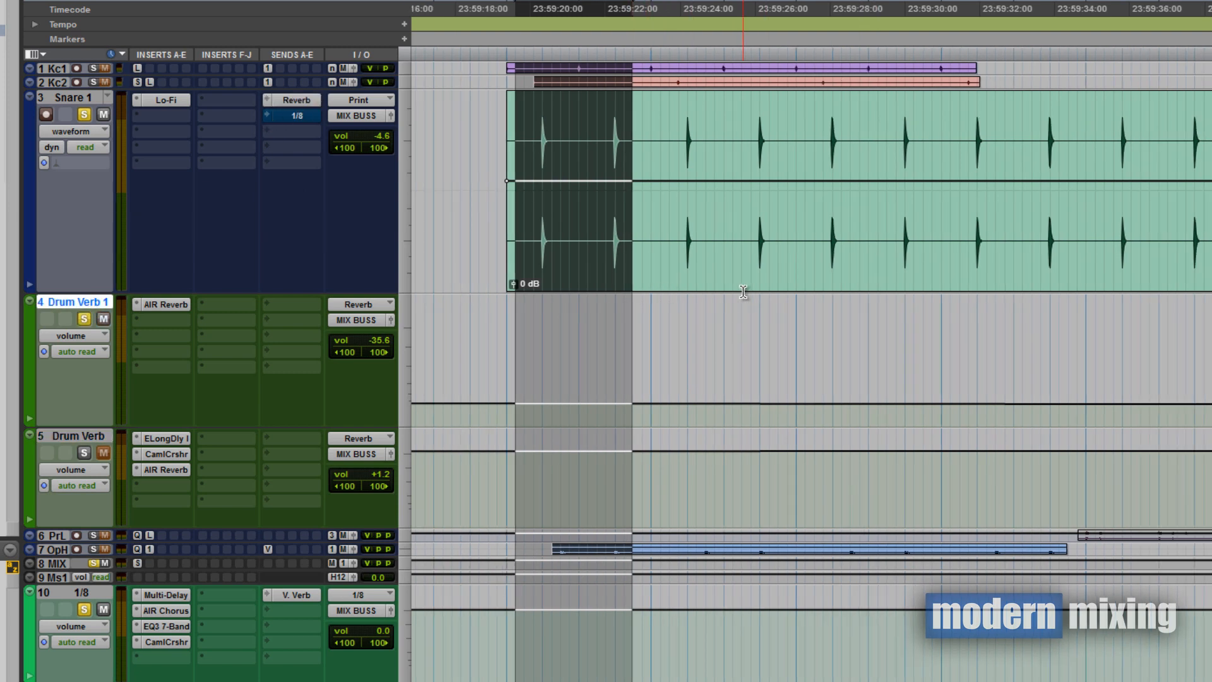
{"action": "key", "text": "r"}
{"action": "scroll", "coordinate": [743, 292], "scroll_direction": "right", "scroll_amount": 1}
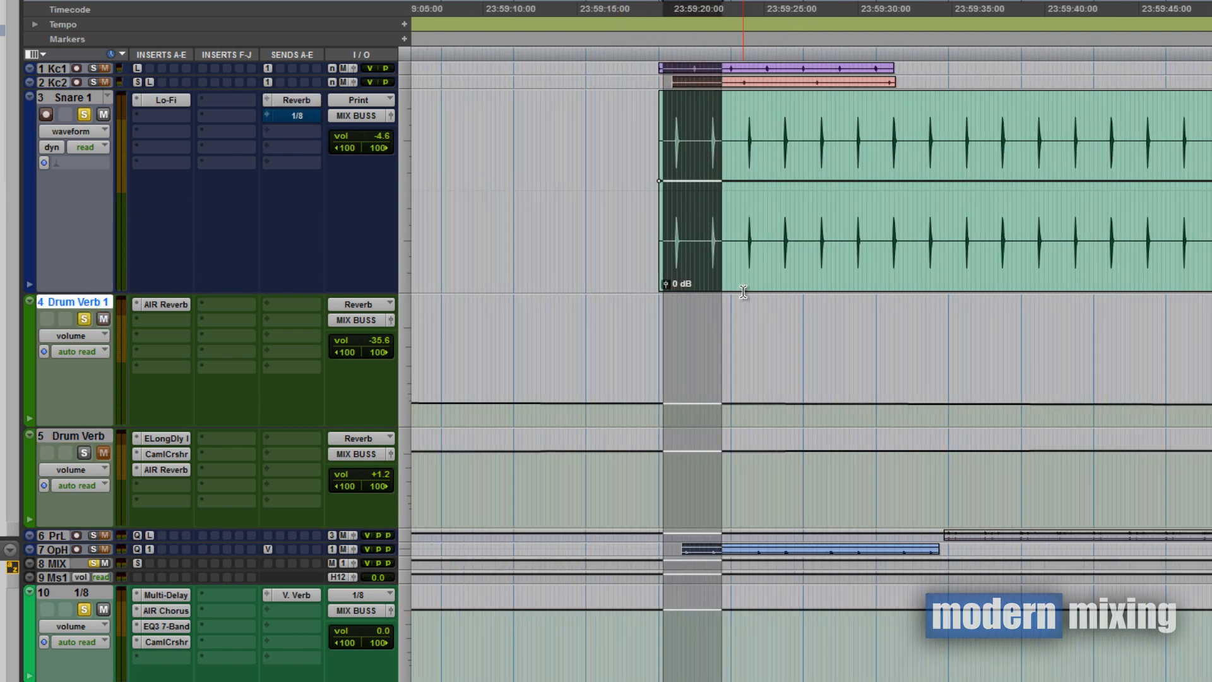
{"action": "left_click", "coordinate": [108, 134]}
{"action": "mouse_move", "coordinate": [133, 281]}
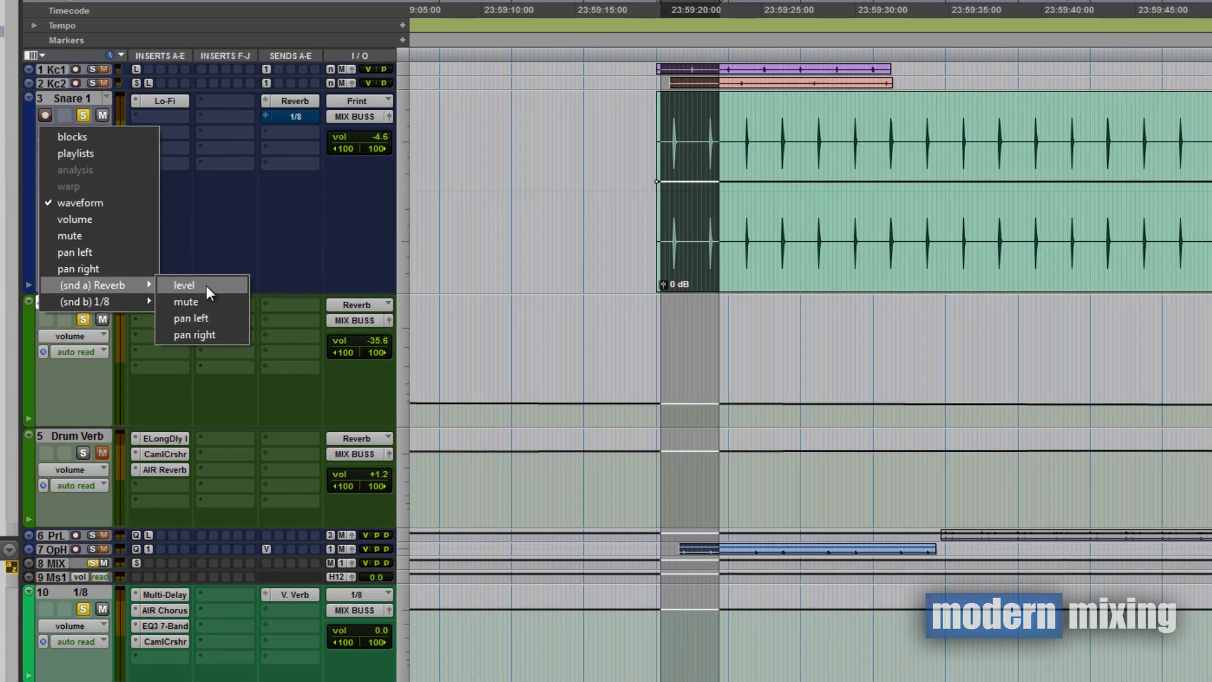
{"action": "left_click", "coordinate": [206, 285]}
Step: Examine Snare 1's Reverb send automation by selecting the stretch before bar 10 and the raised section after it
{"action": "left_click_drag", "start_coordinate": [434, 269], "coordinate": [849, 316]}
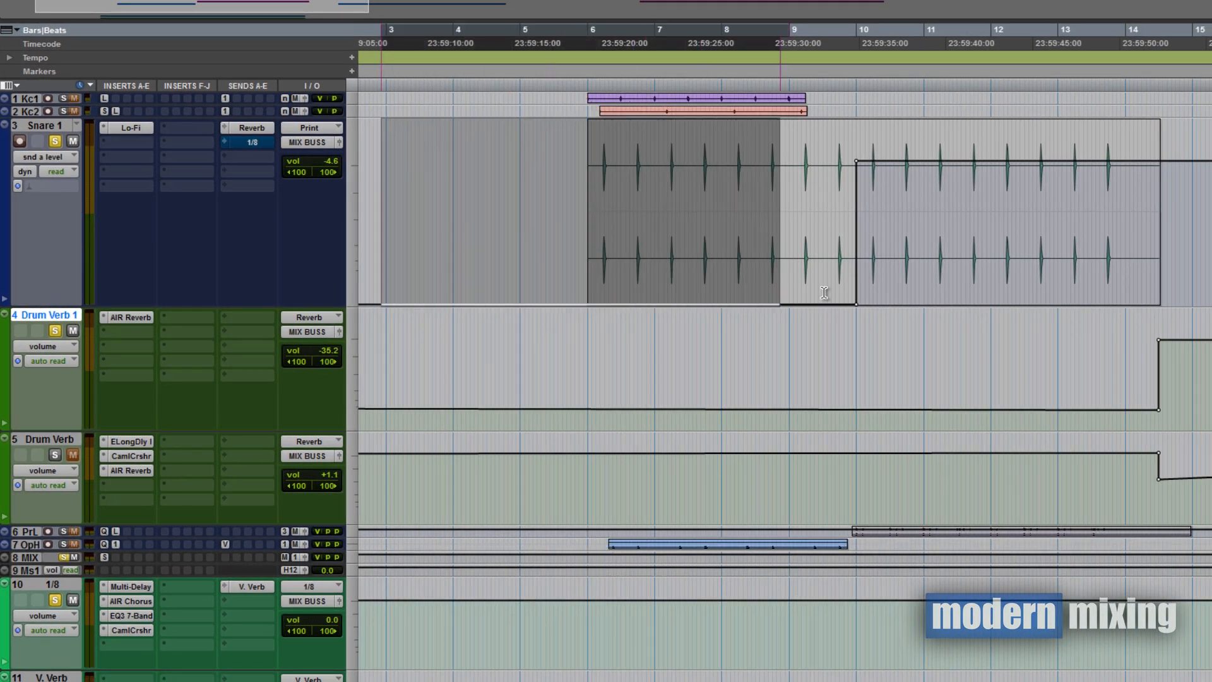
{"action": "left_click_drag", "start_coordinate": [848, 260], "coordinate": [1186, 258]}
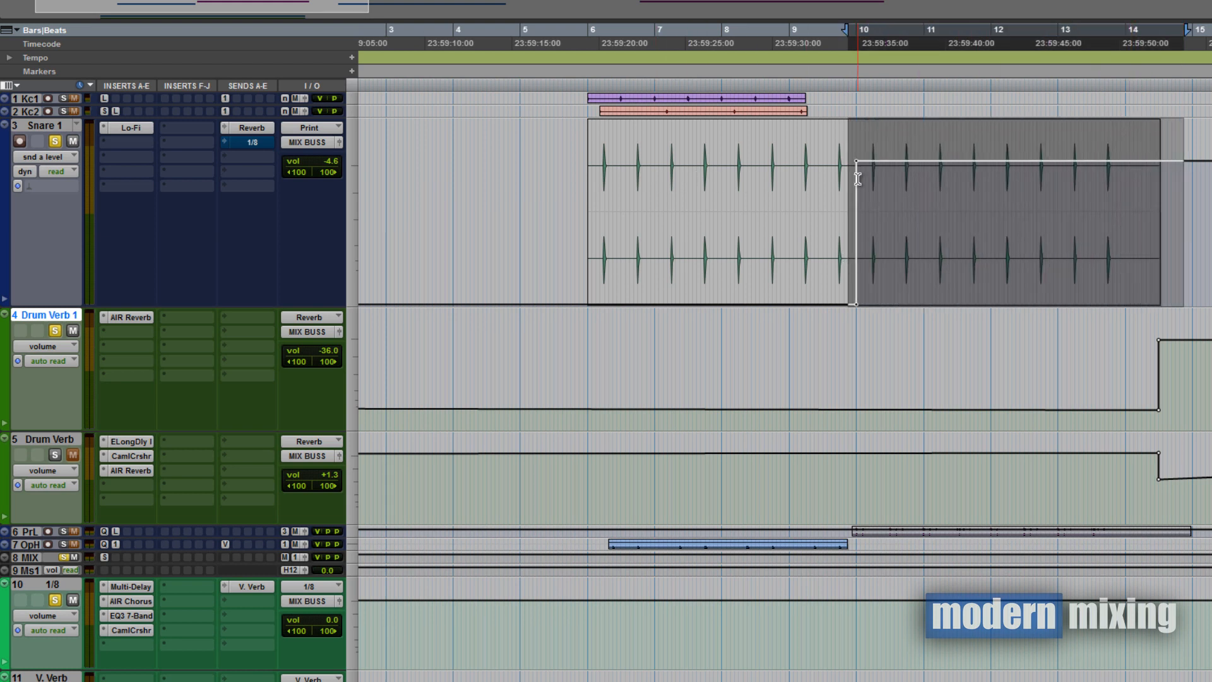
{"action": "left_click_drag", "start_coordinate": [857, 178], "coordinate": [1176, 178]}
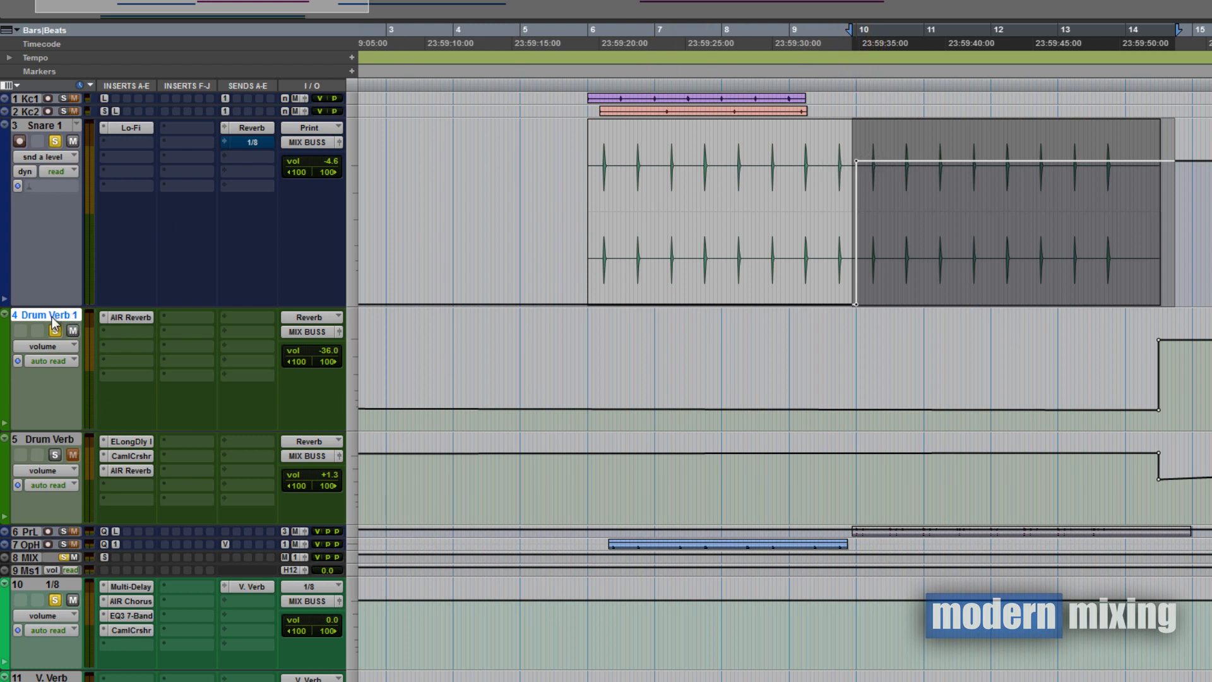
{"action": "left_click", "coordinate": [62, 440]}
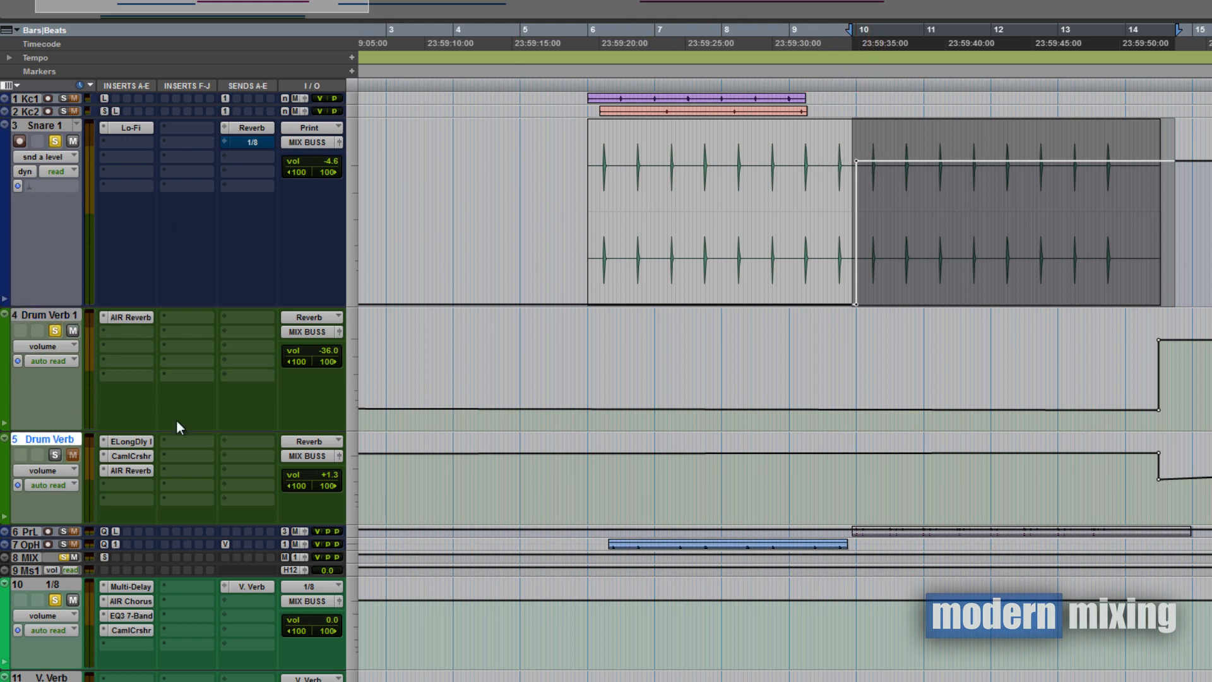
{"action": "left_click", "coordinate": [852, 194]}
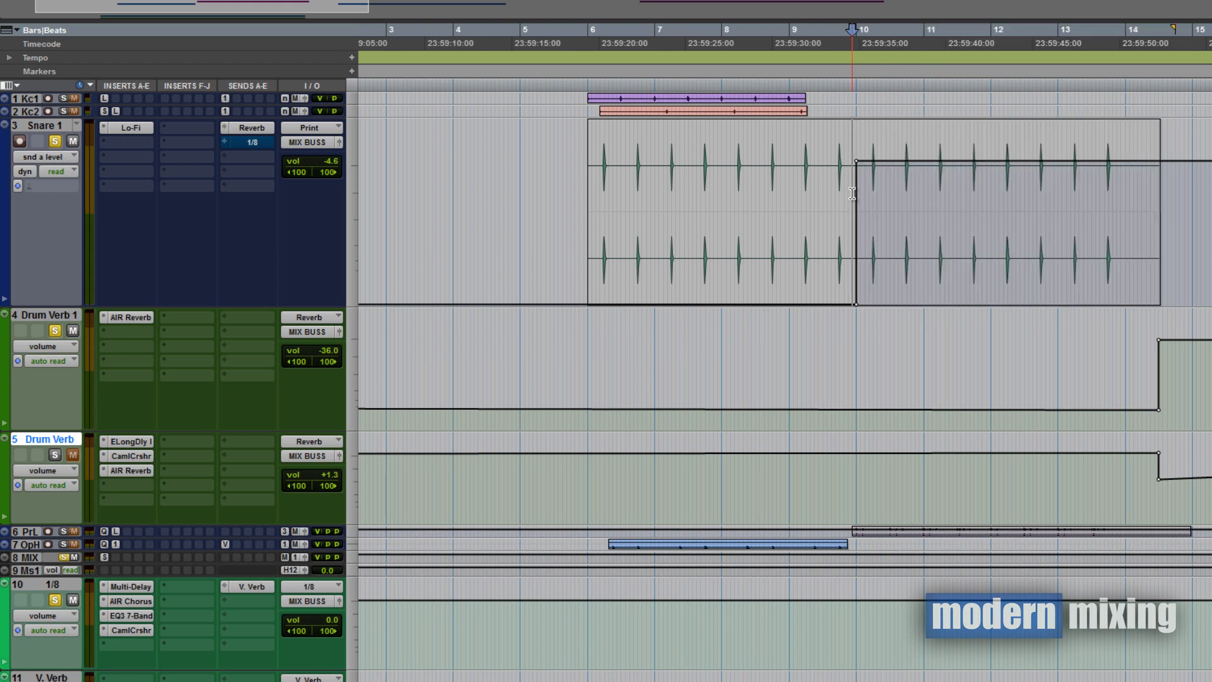
{"action": "left_click_drag", "start_coordinate": [889, 192], "coordinate": [1169, 192]}
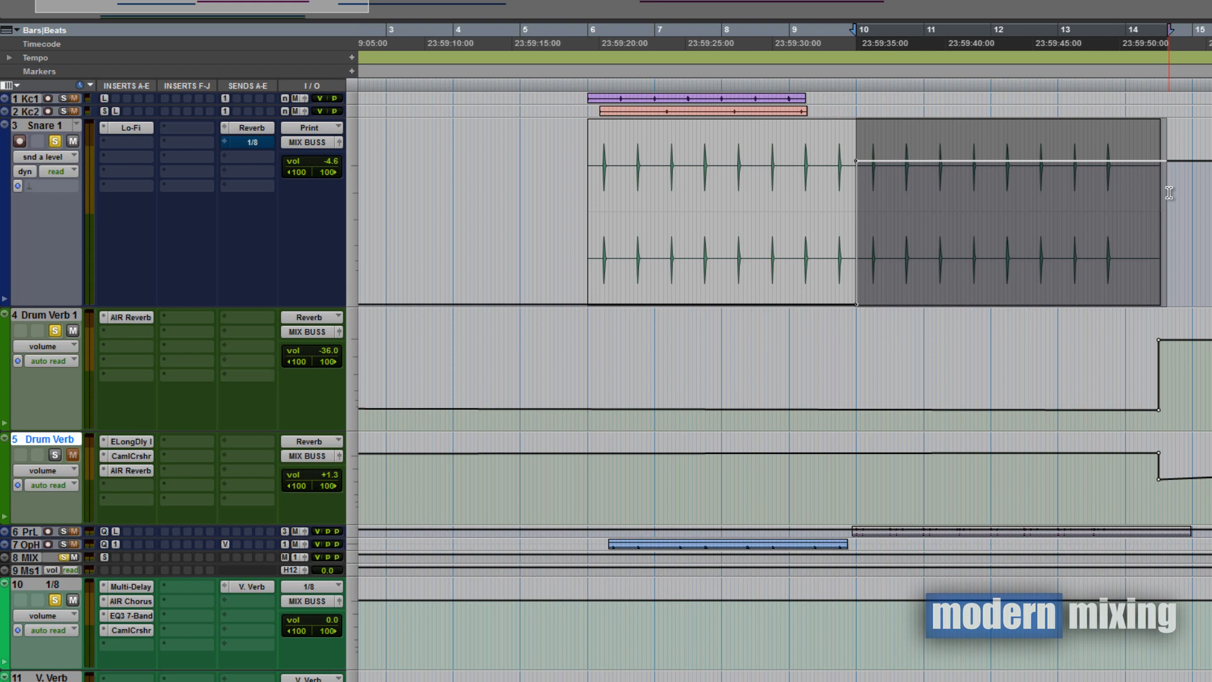
{"action": "left_click", "coordinate": [891, 127]}
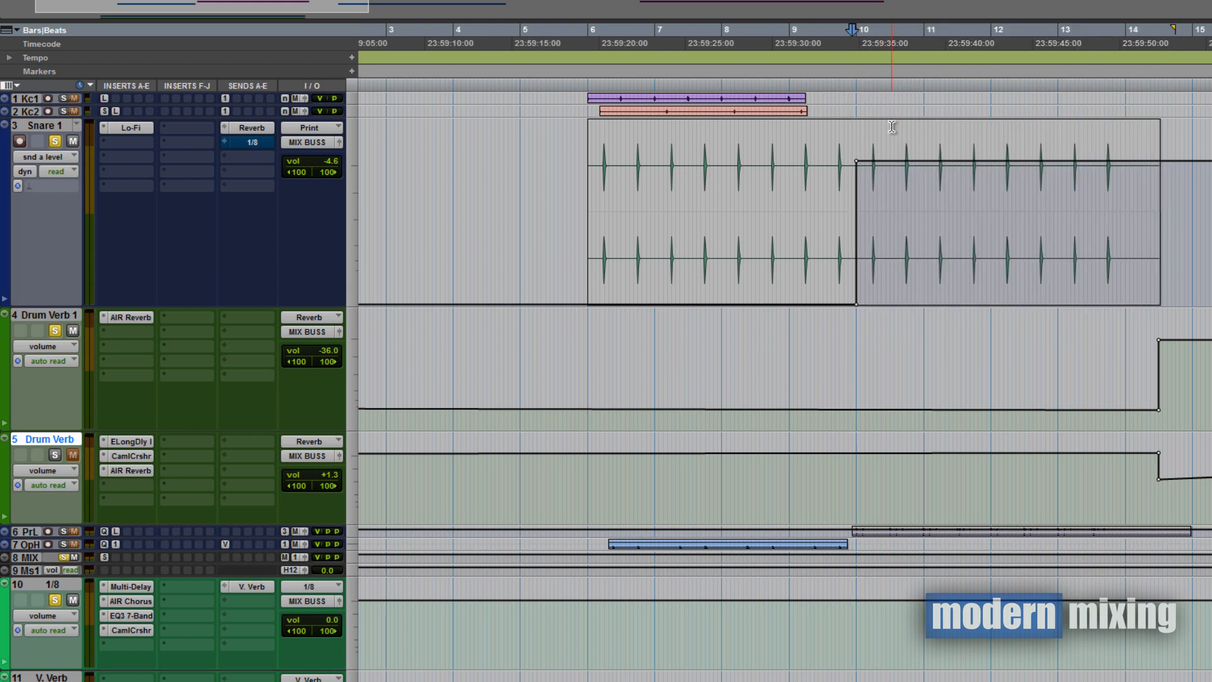
{"action": "scroll", "coordinate": [871, 202], "scroll_direction": "right", "scroll_amount": 4}
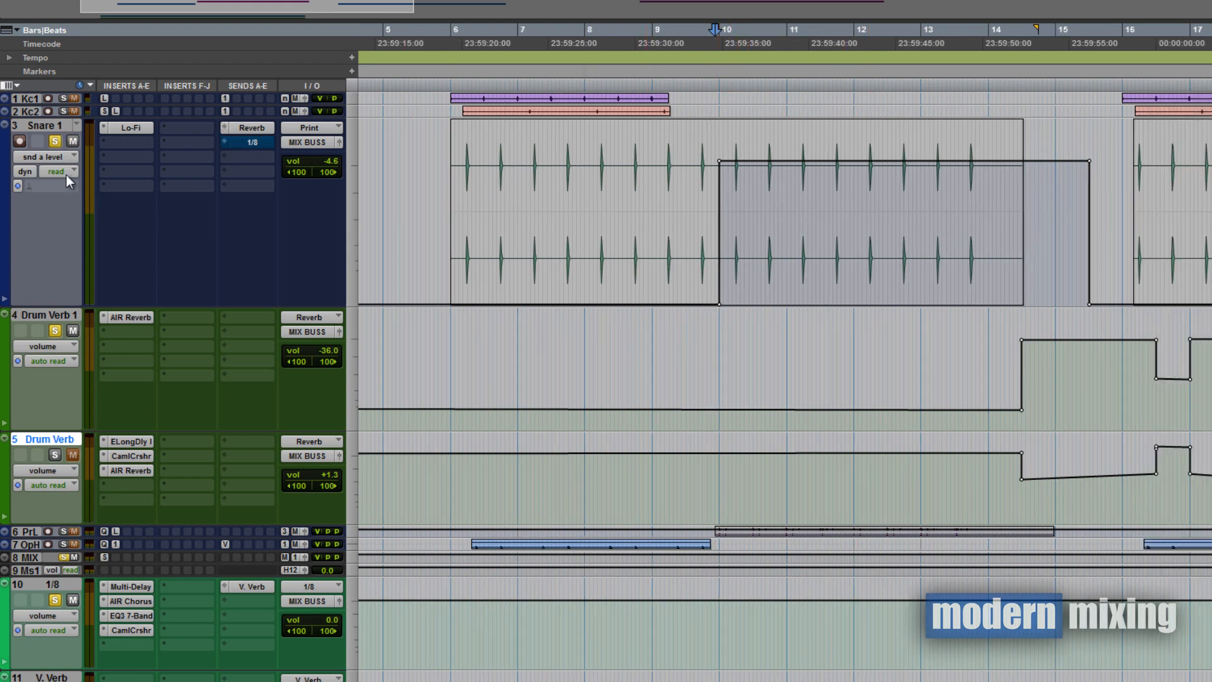
Step: Switch Snare 1 back to waveform view and play from just before bar 10 with Drum Verb 1 soloed
{"action": "left_click", "coordinate": [67, 156]}
{"action": "left_click", "coordinate": [98, 222]}
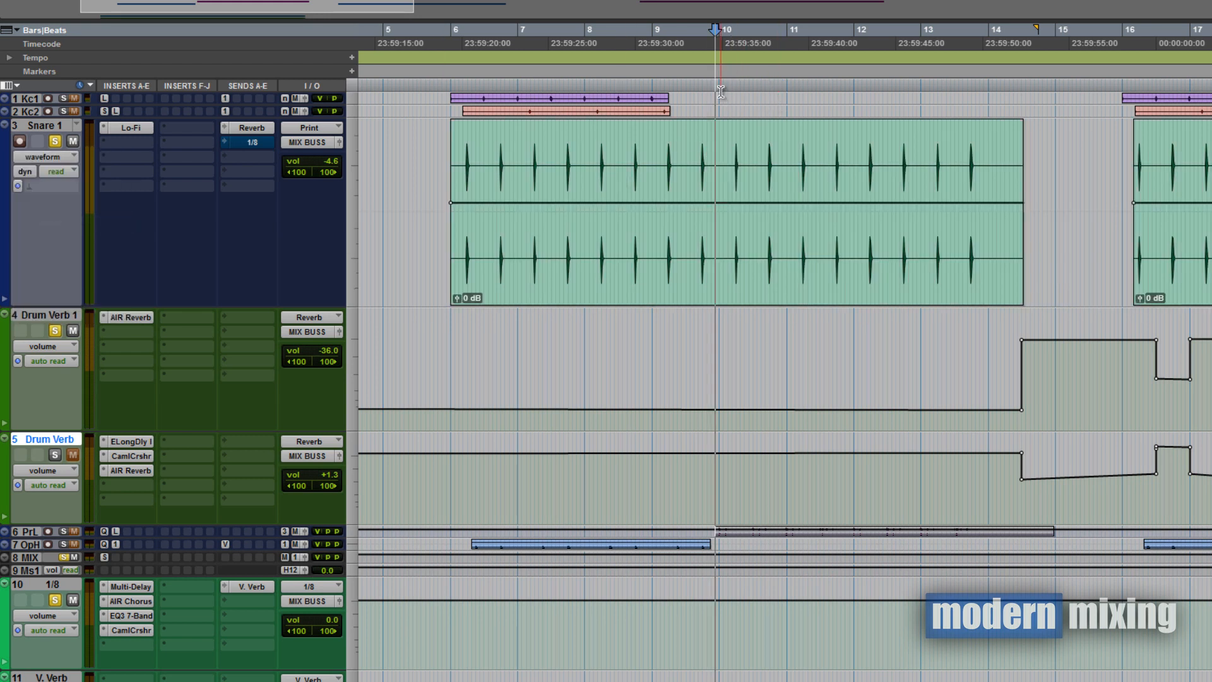
{"action": "key", "text": "space"}
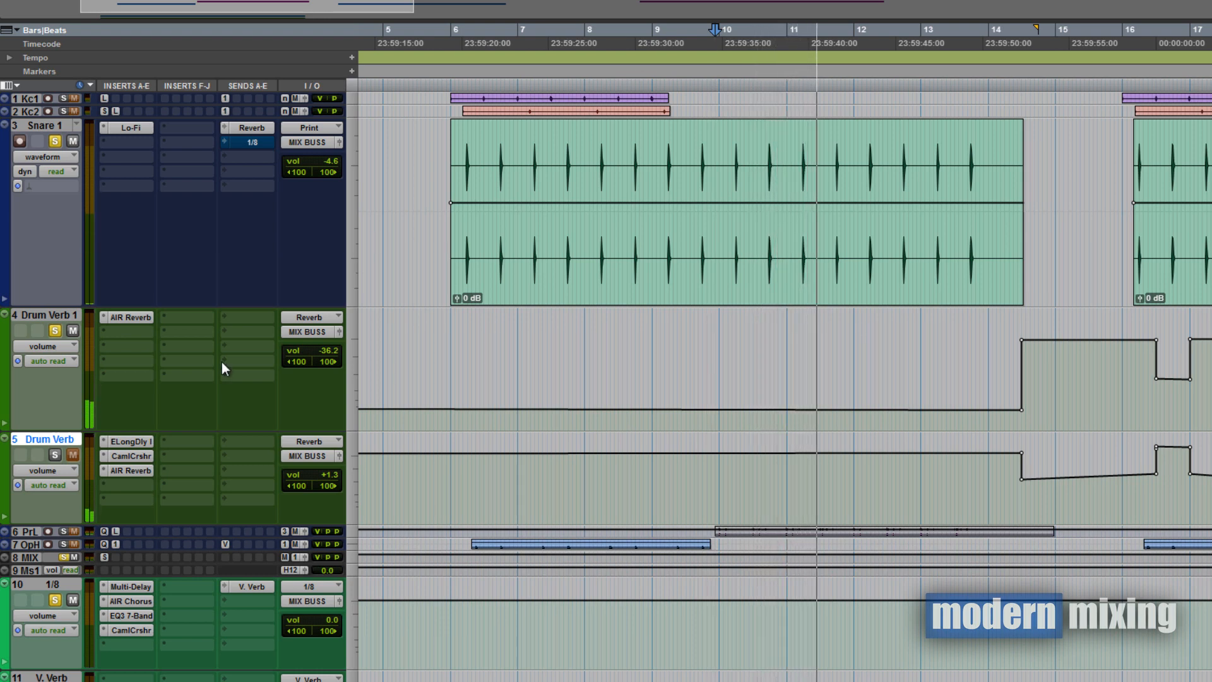
Step: Move the solo from Drum Verb 1 to Drum Verb, play the snare from just before bar 10 and stop playback
{"action": "left_click", "coordinate": [56, 329]}
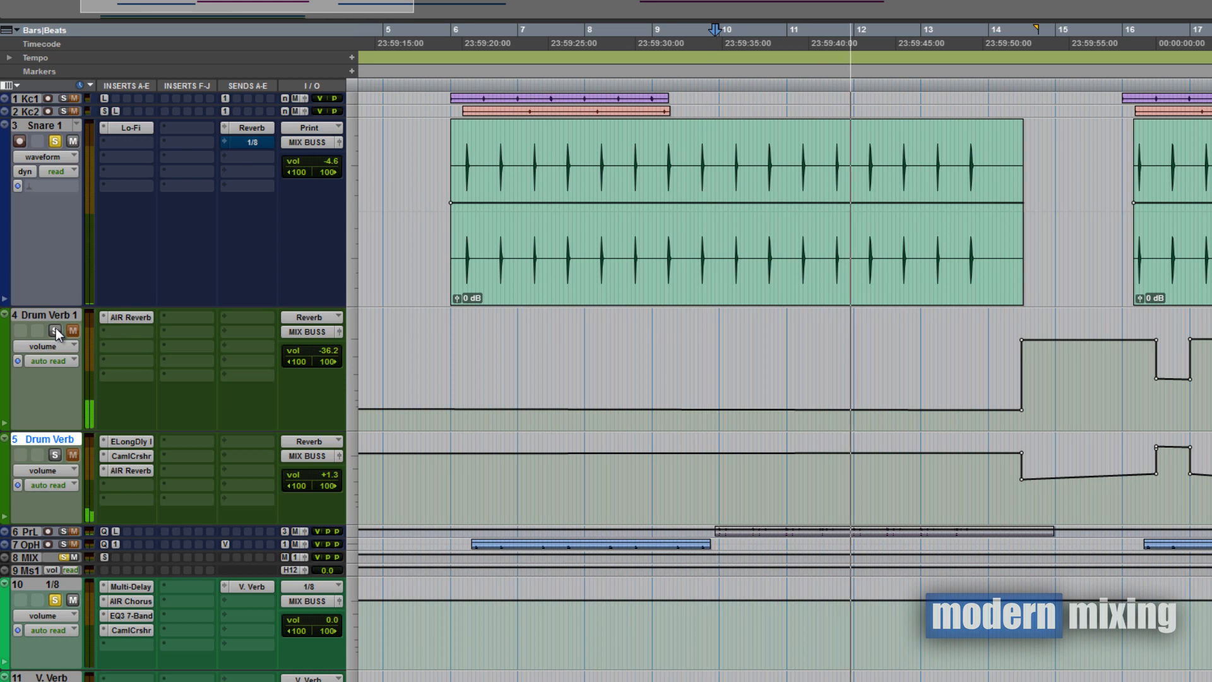
{"action": "left_click", "coordinate": [52, 332]}
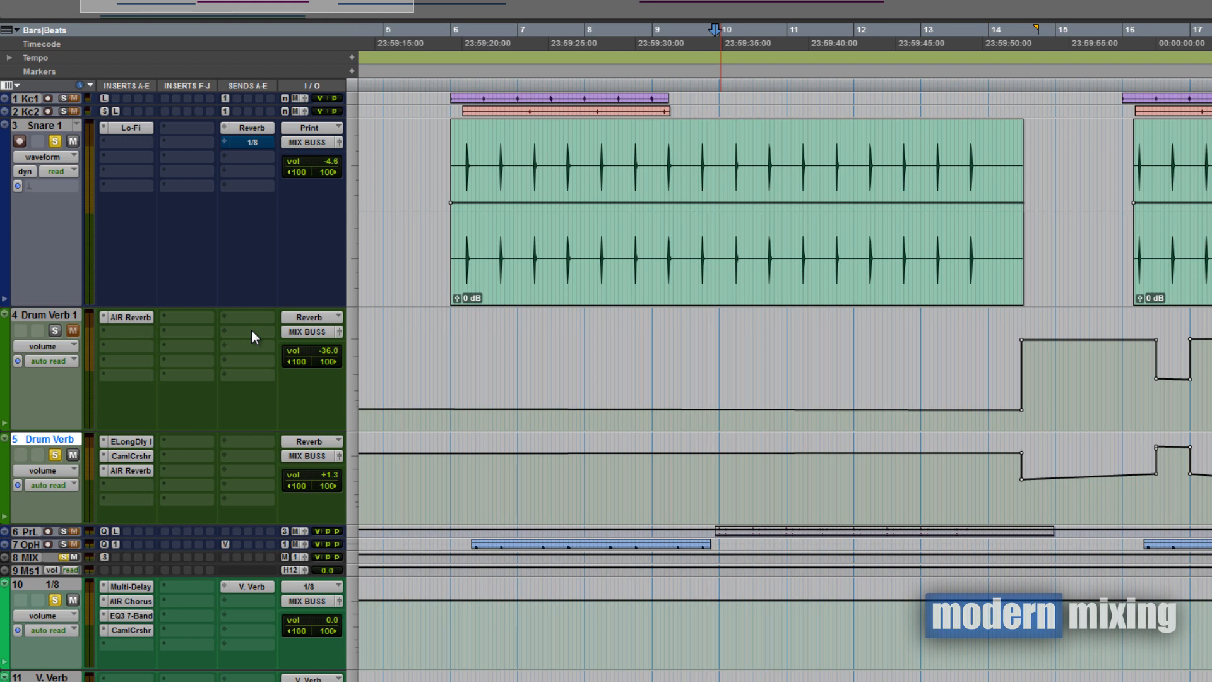
{"action": "key", "text": "space"}
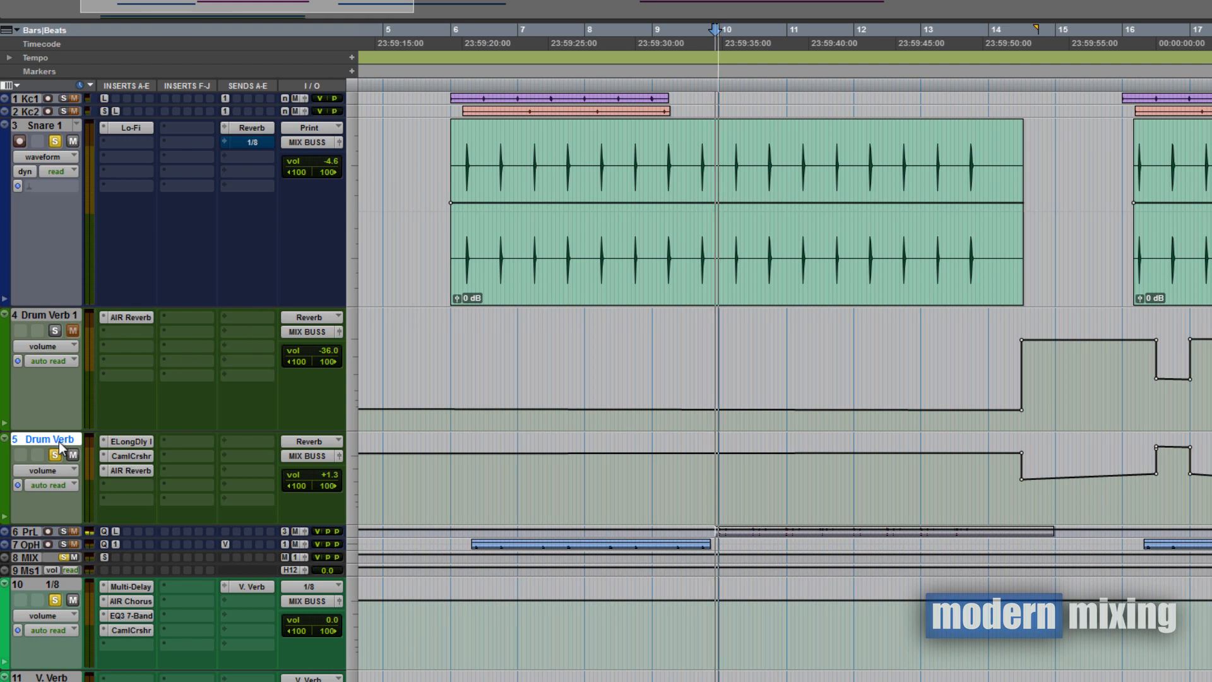
{"action": "key", "text": "space"}
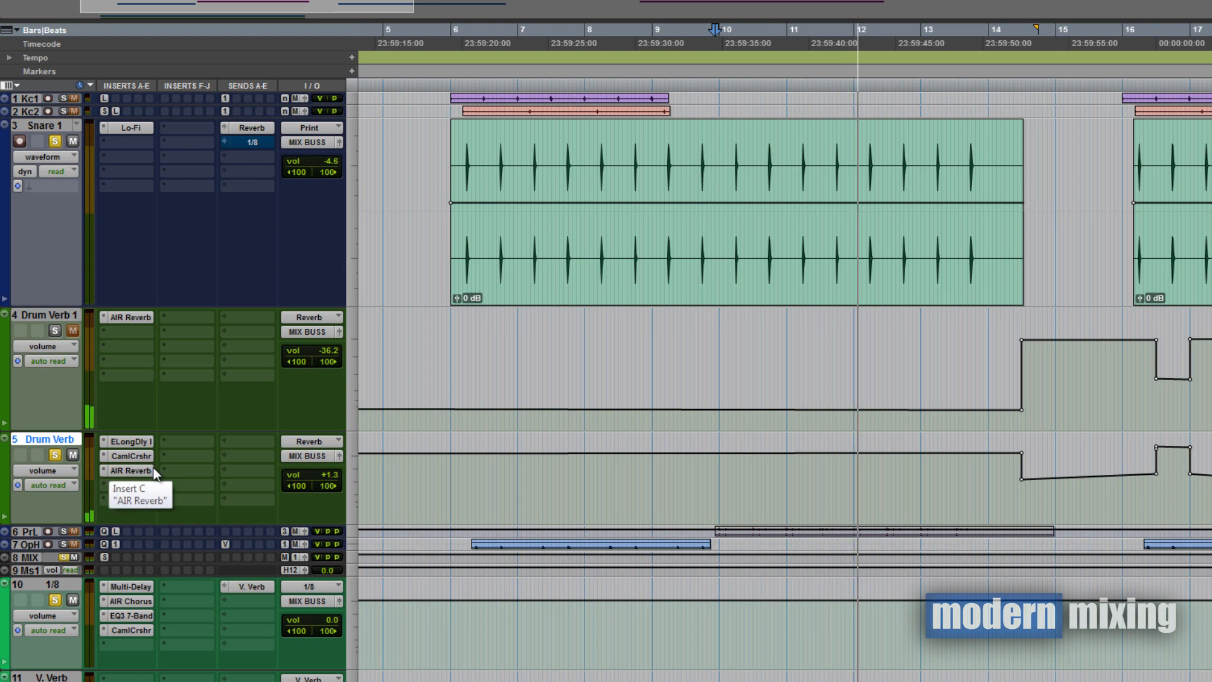
{"action": "key", "text": "space"}
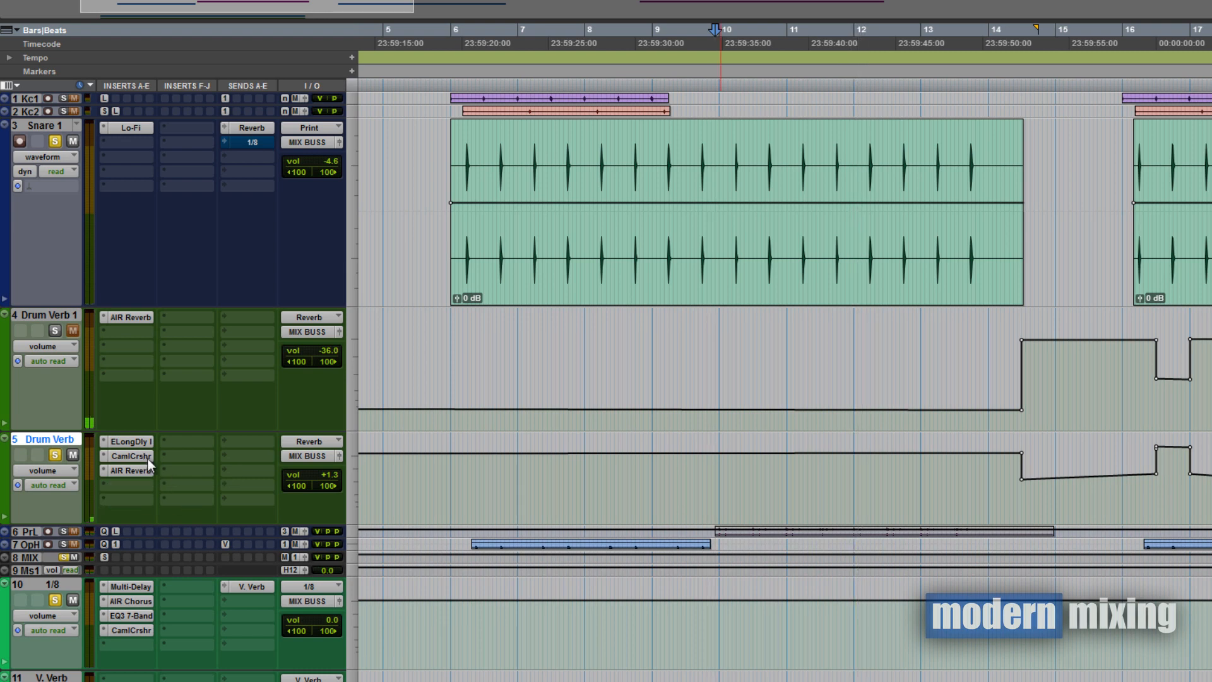
Step: Bypass Drum Verb's CamelCrusher and AIR Reverb inserts, play the snare and re-enable them one at a time
{"action": "mouse_move", "coordinate": [147, 458]}
{"action": "left_mouse_down"}
{"action": "mouse_move", "coordinate": [147, 476]}
{"action": "mouse_move", "coordinate": [137, 471]}
{"action": "left_mouse_up"}
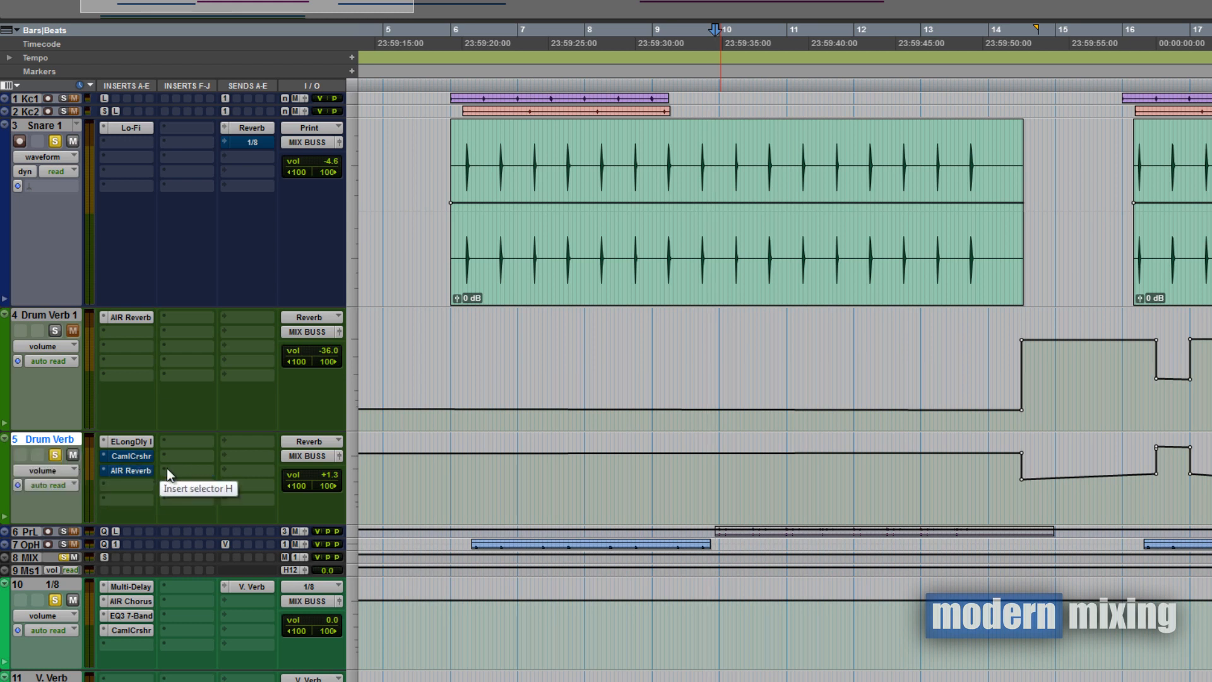
{"action": "key", "text": "space"}
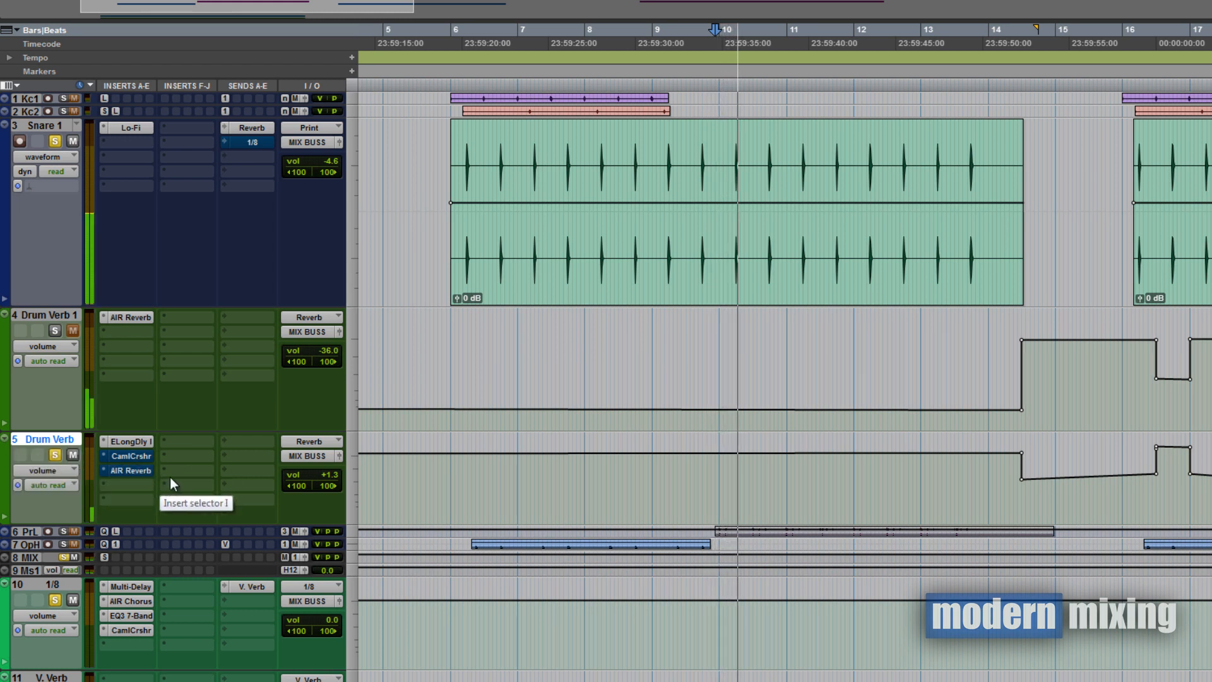
{"action": "left_click", "coordinate": [142, 460], "text": "ctrl"}
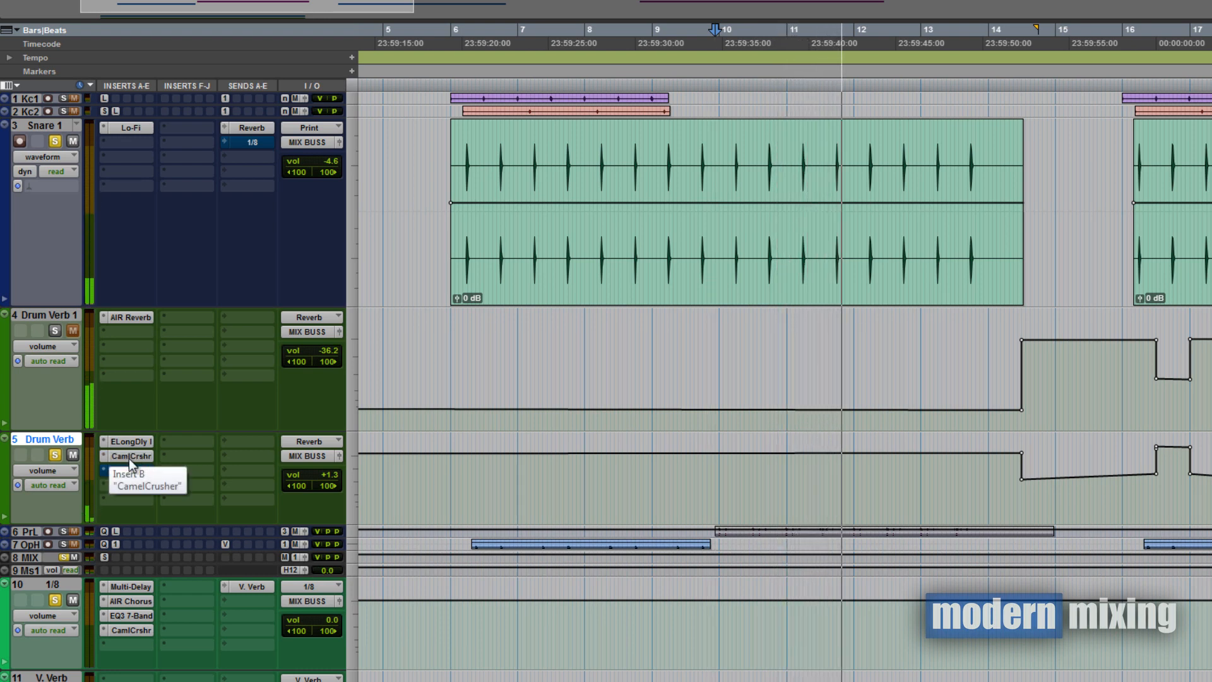
{"action": "left_click", "coordinate": [134, 470], "text": "ctrl"}
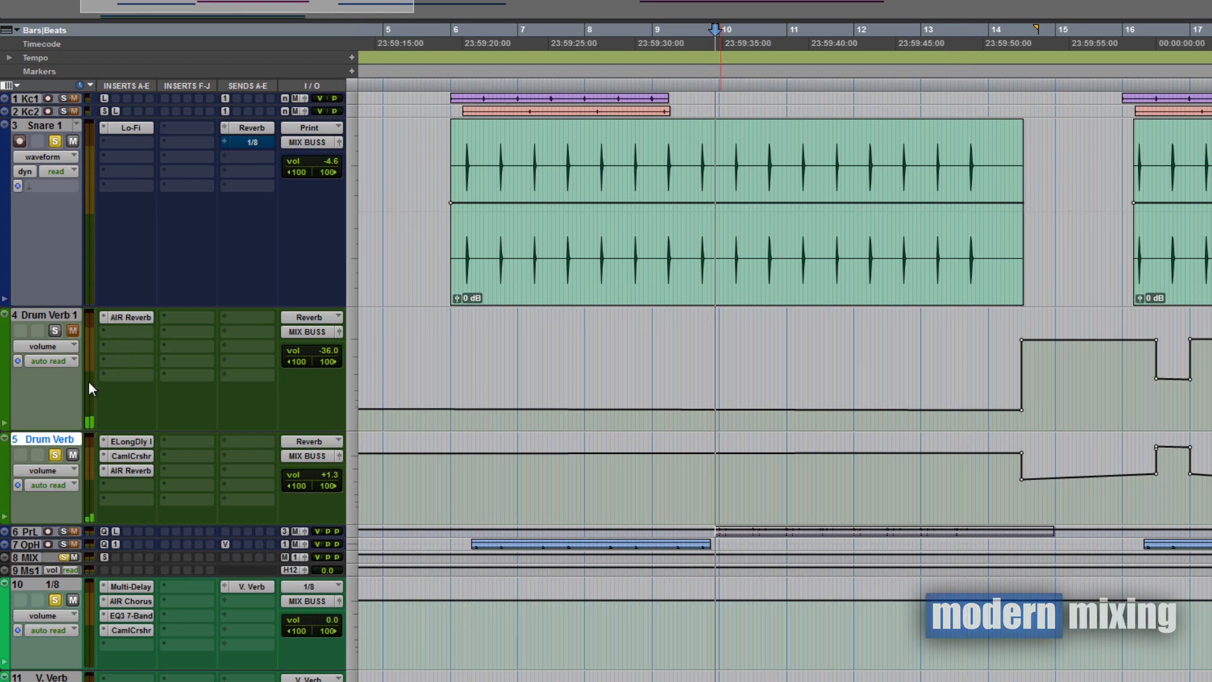
Step: Solo-safe Drum Verb 1, listen to both drum reverbs together with Snare 1 and stop playback
{"action": "left_click", "coordinate": [55, 330], "text": "ctrl"}
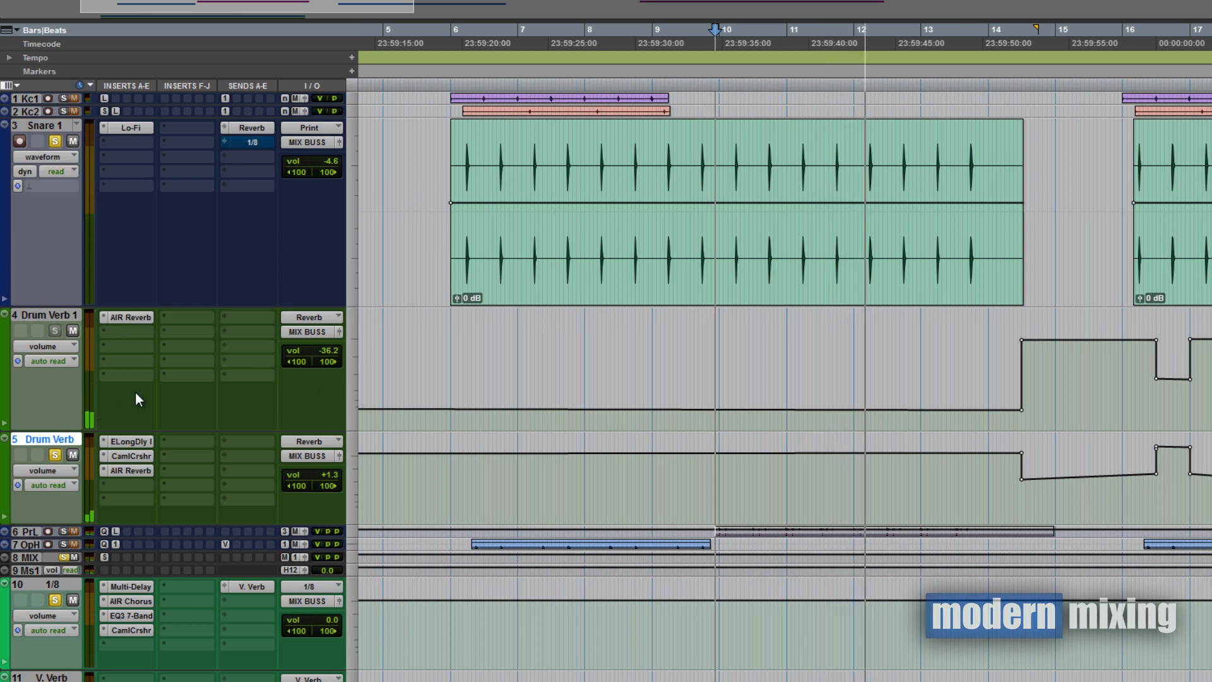
{"action": "key", "text": "space"}
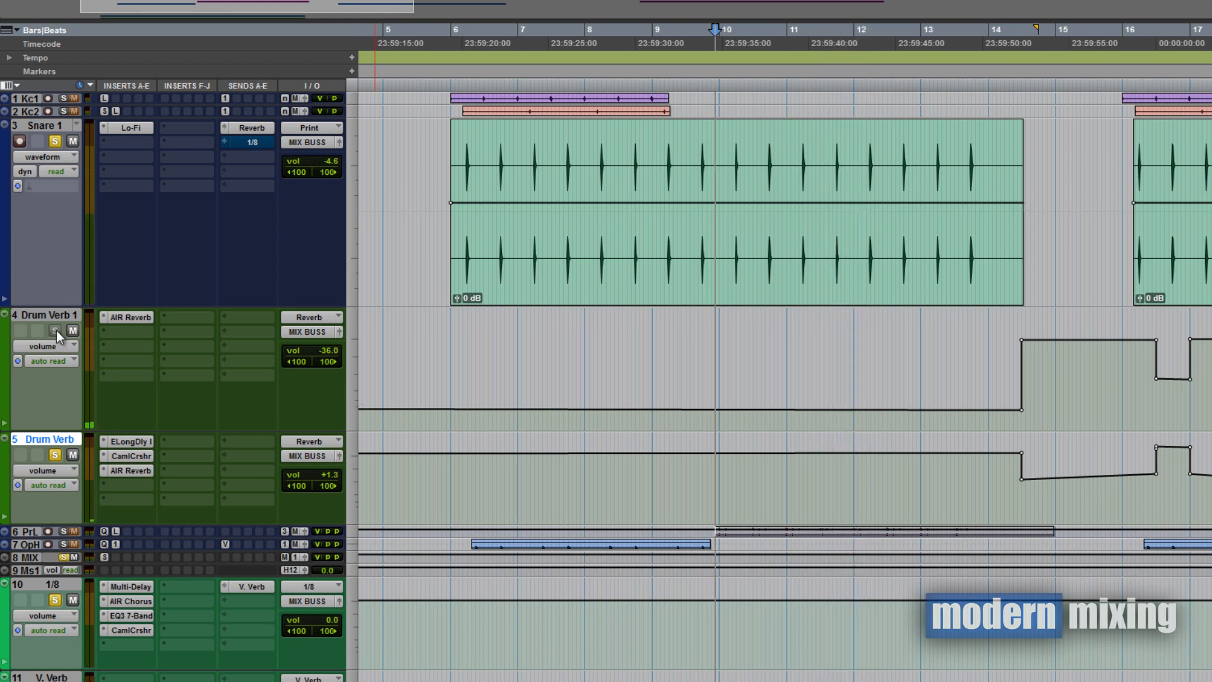
Step: Clear Drum Verb 1's solo safe, unsolo Drum Verb and collapse the Drum Verb 1 track to minimum height
{"action": "left_click", "coordinate": [70, 331]}
{"action": "left_click", "coordinate": [54, 330]}
{"action": "left_click", "coordinate": [55, 455]}
{"action": "left_click_drag", "start_coordinate": [67, 427], "coordinate": [70, 315]}
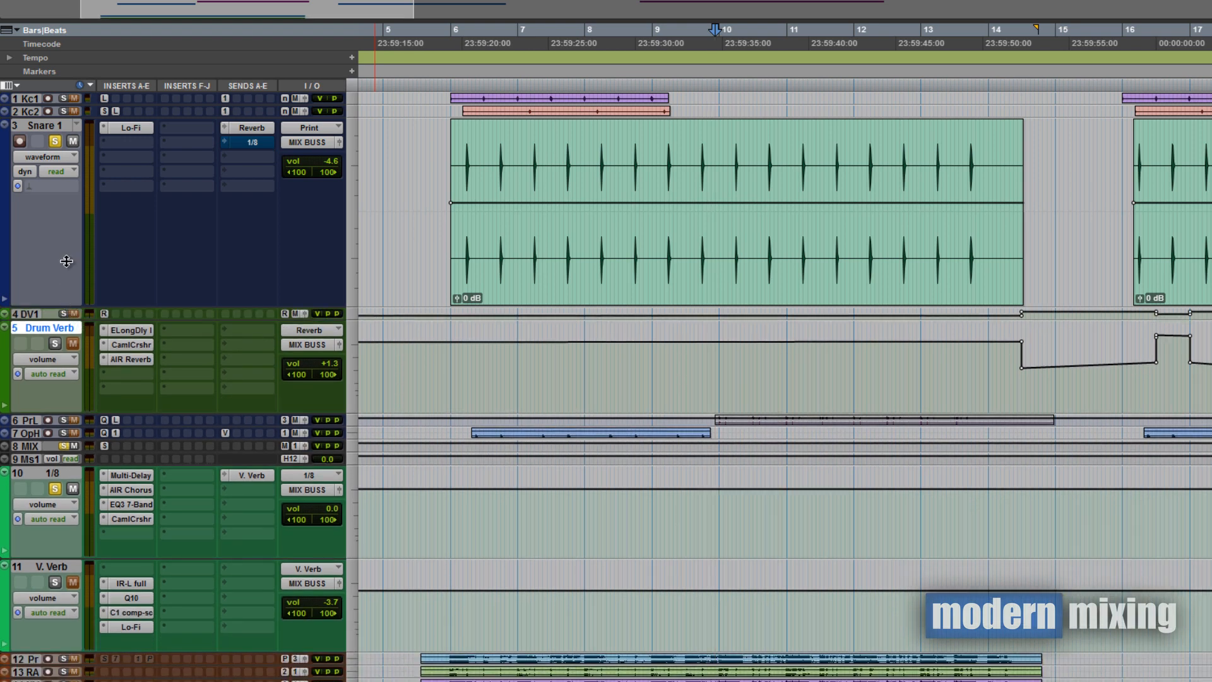
Step: Reduce Snare 1's track height, collapse Drum Verb to minimum height and play the snare with its 1/8 send active
{"action": "left_click_drag", "start_coordinate": [66, 261], "coordinate": [68, 225]}
{"action": "left_click_drag", "start_coordinate": [67, 274], "coordinate": [66, 246]}
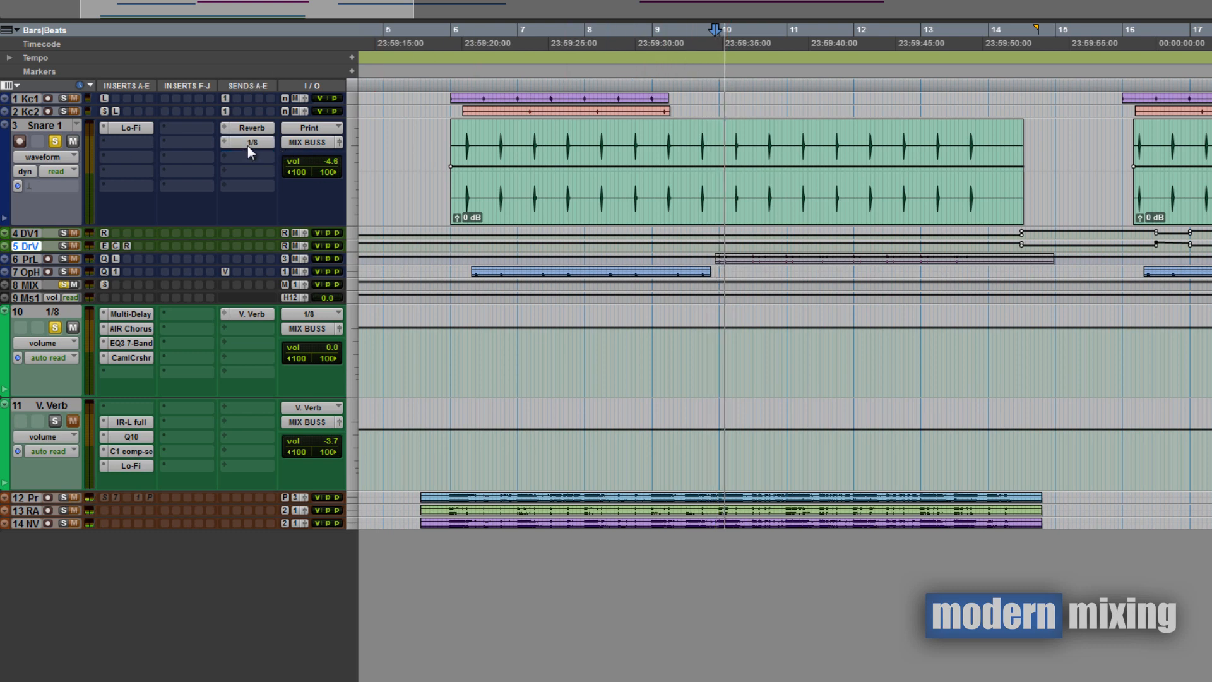
{"action": "key", "text": "space"}
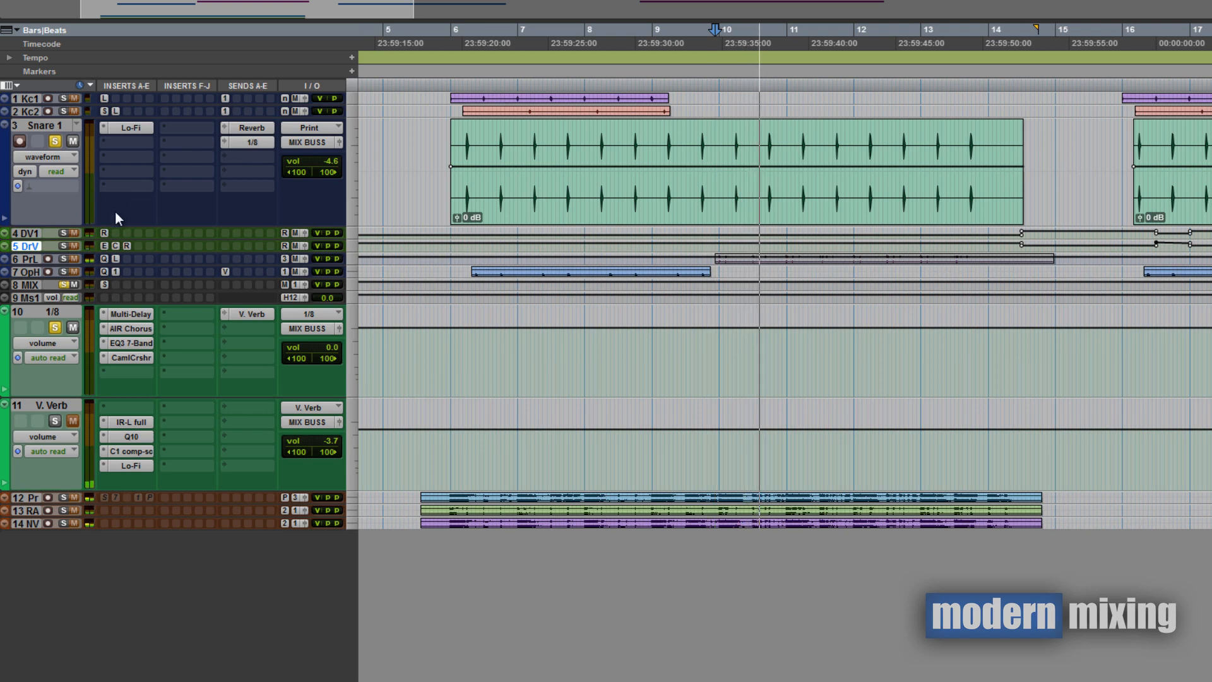
Step: Expand Drum Verb 1 and Drum Verb, solo both and listen to them with Snare 1 before stopping playback
{"action": "left_click_drag", "start_coordinate": [155, 252], "coordinate": [160, 304]}
{"action": "left_click_drag", "start_coordinate": [181, 239], "coordinate": [168, 302]}
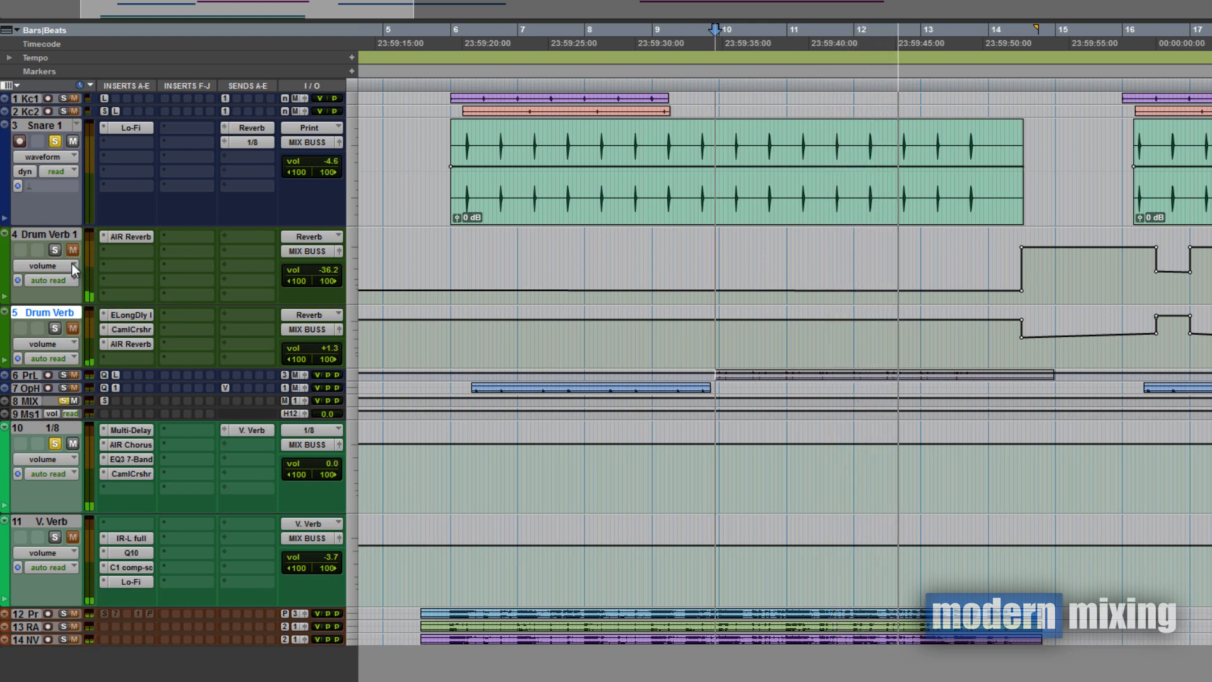
{"action": "key", "text": "space"}
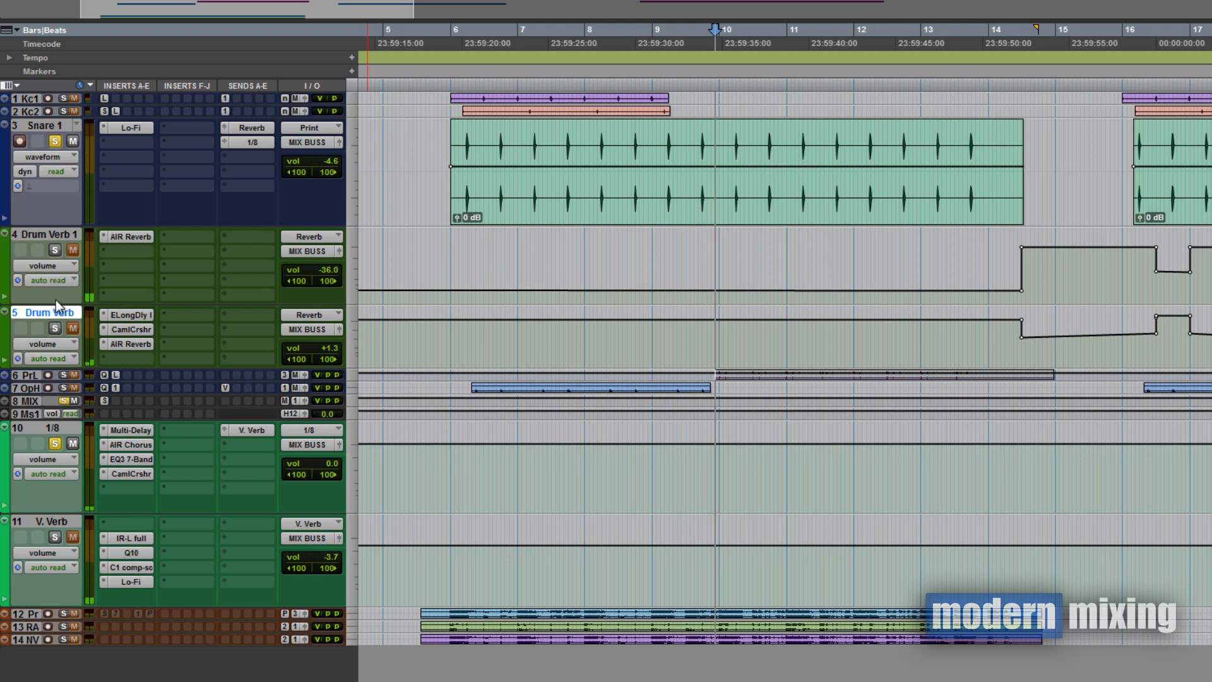
{"action": "left_click", "coordinate": [55, 328]}
{"action": "left_click", "coordinate": [56, 250]}
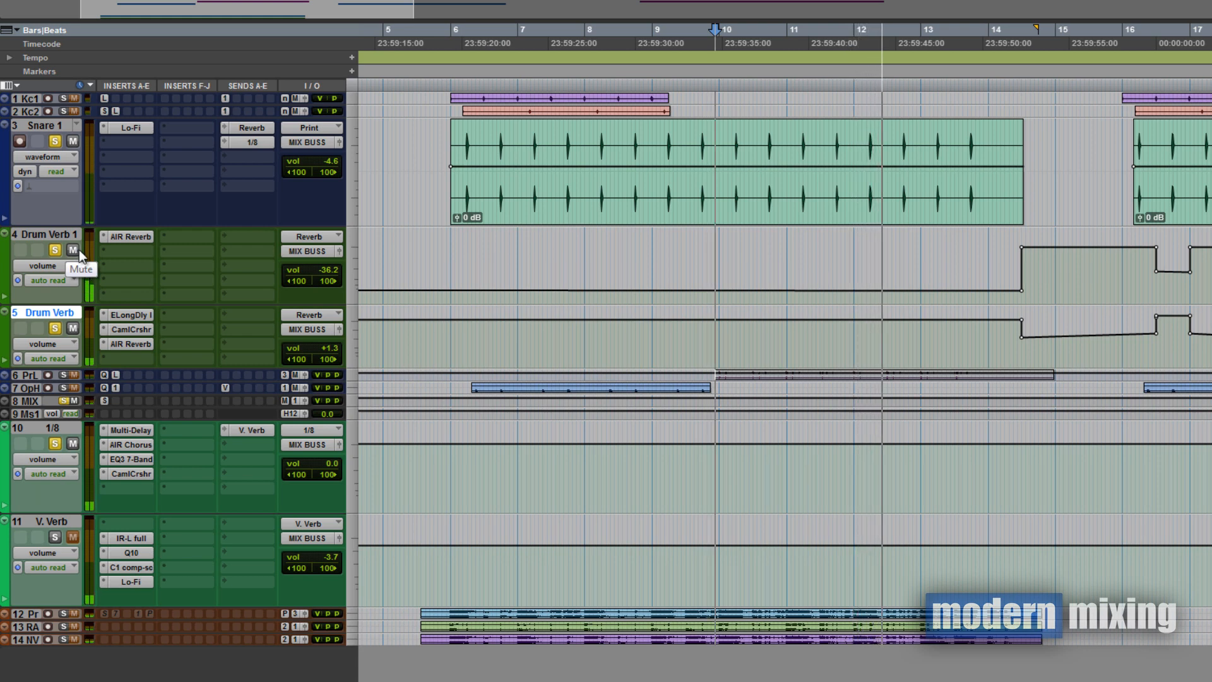
{"action": "key", "text": "space"}
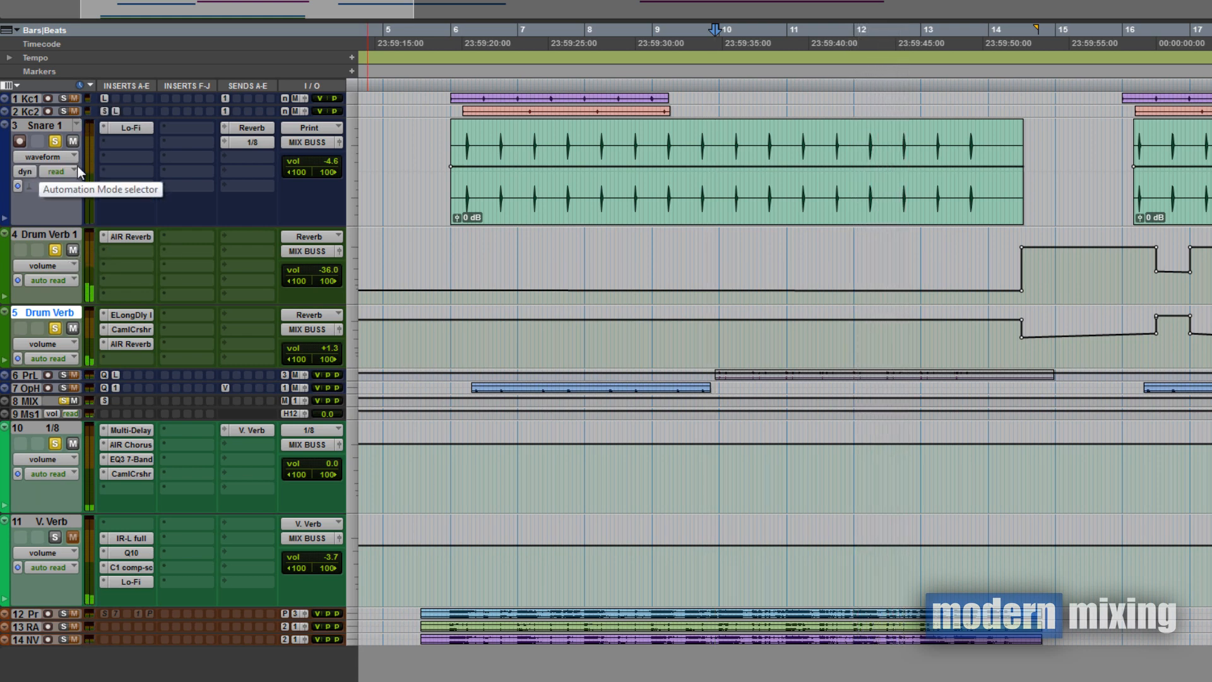
Step: Collapse Snare 1, Drum Verb 1 and Drum Verb to minimum height and enlarge the Perc Low track
{"action": "left_click", "coordinate": [55, 329]}
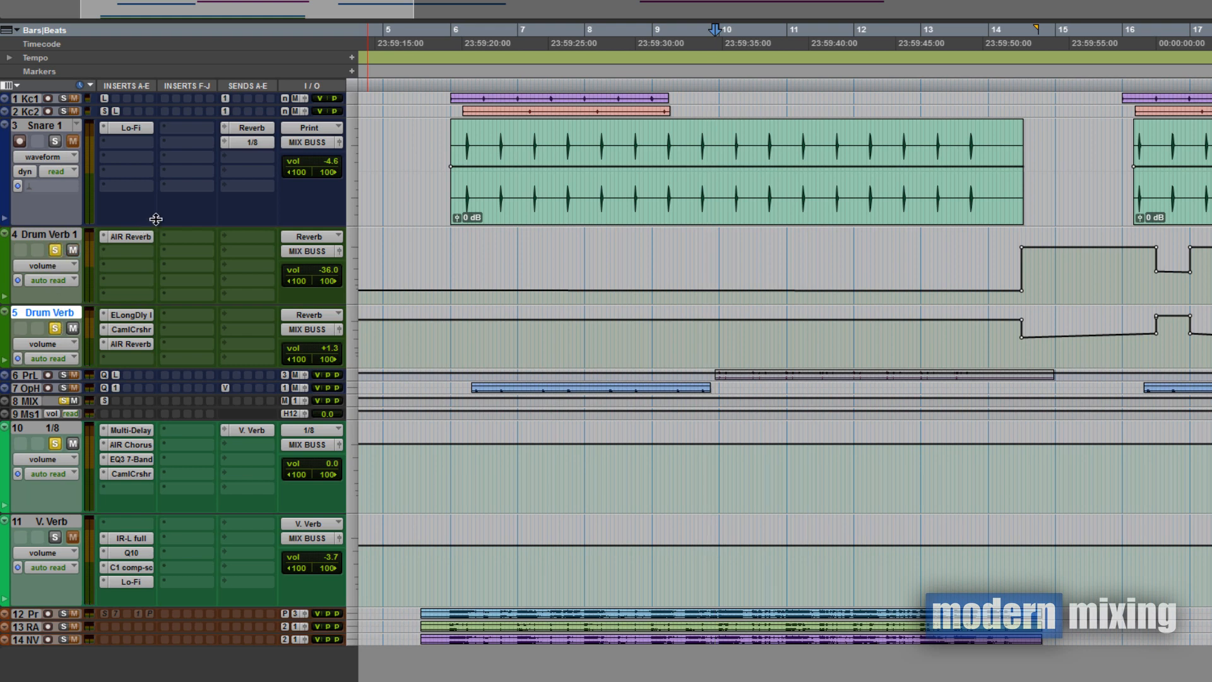
{"action": "left_click_drag", "start_coordinate": [156, 219], "coordinate": [190, 117]}
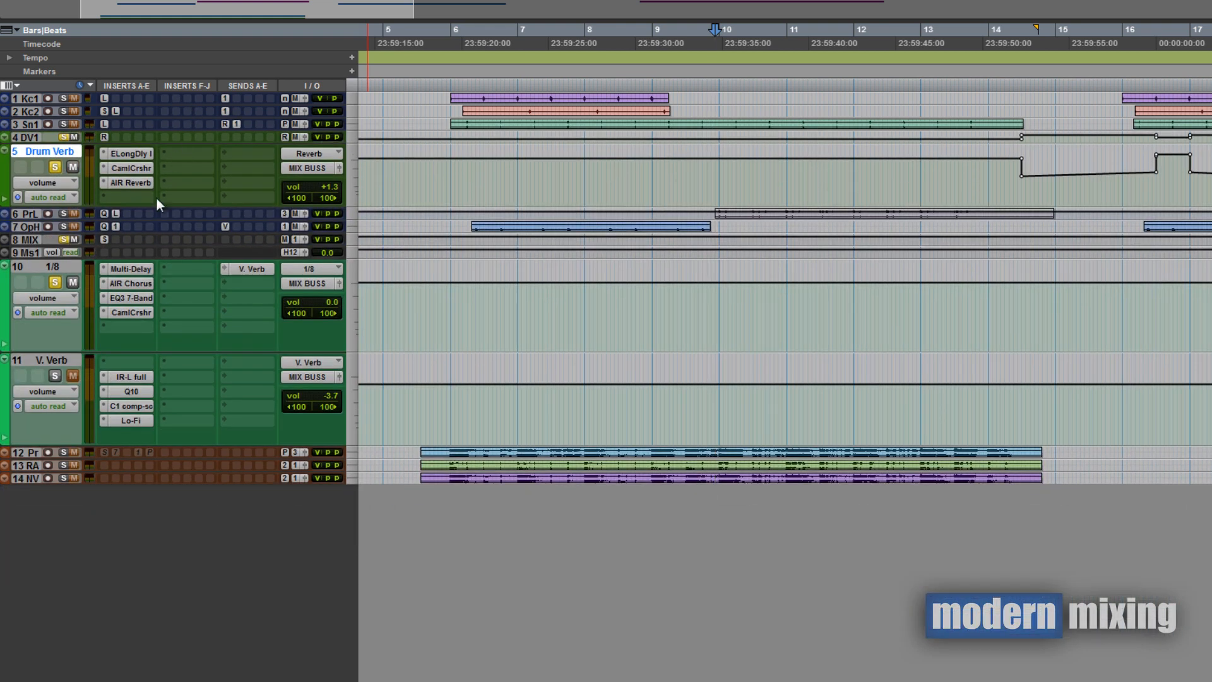
{"action": "left_click_drag", "start_coordinate": [162, 218], "coordinate": [153, 353]}
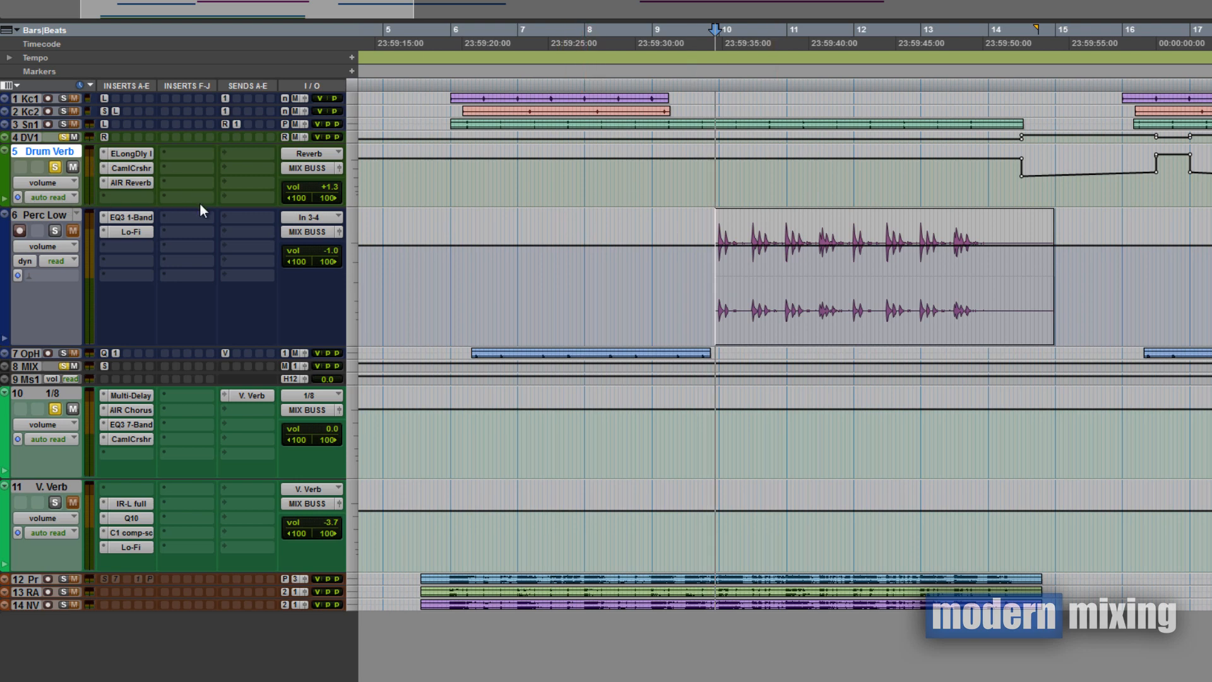
{"action": "left_click_drag", "start_coordinate": [197, 206], "coordinate": [214, 144]}
Step: Examine the high-pass filter settings in Perc Low's EQ3 1-Band insert and close the plug-in
{"action": "left_click", "coordinate": [140, 165]}
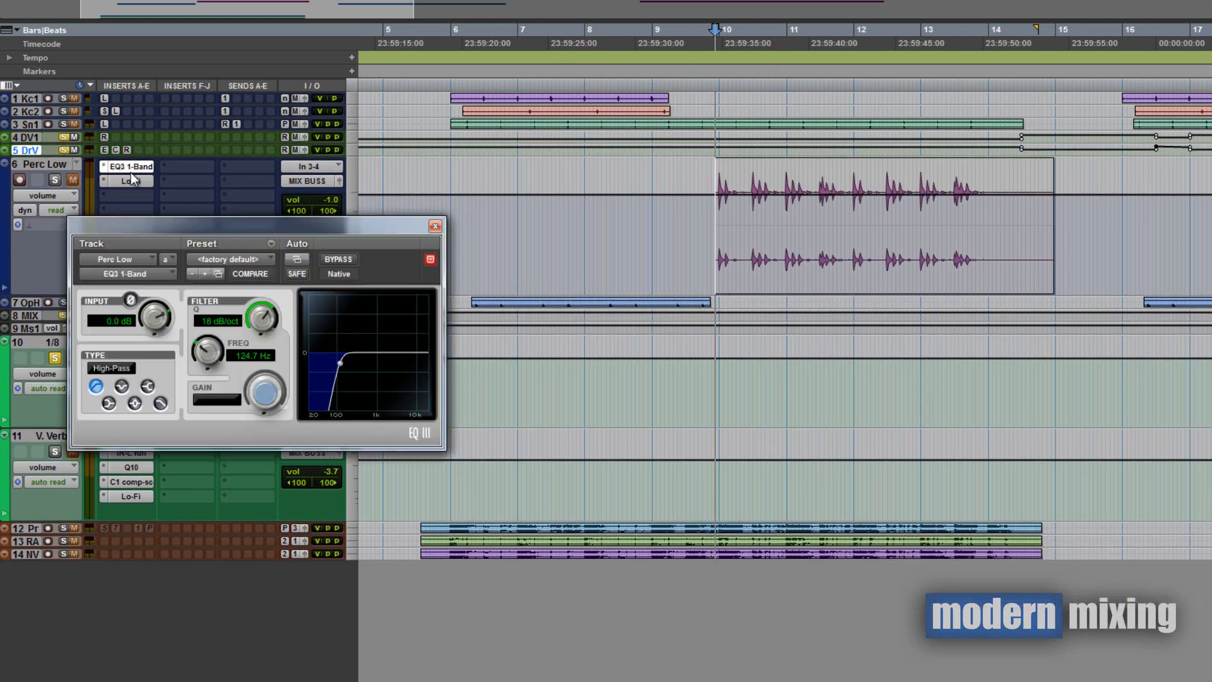
{"action": "left_click_drag", "start_coordinate": [269, 232], "coordinate": [493, 183]}
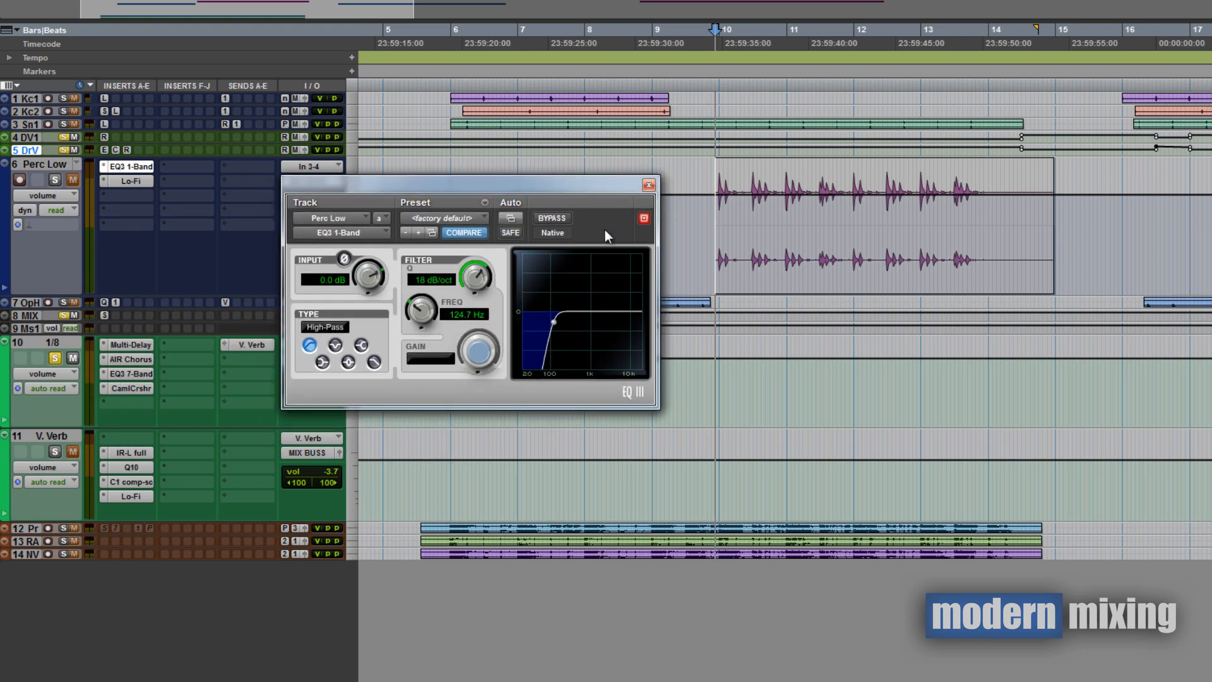
{"action": "left_click", "coordinate": [648, 186]}
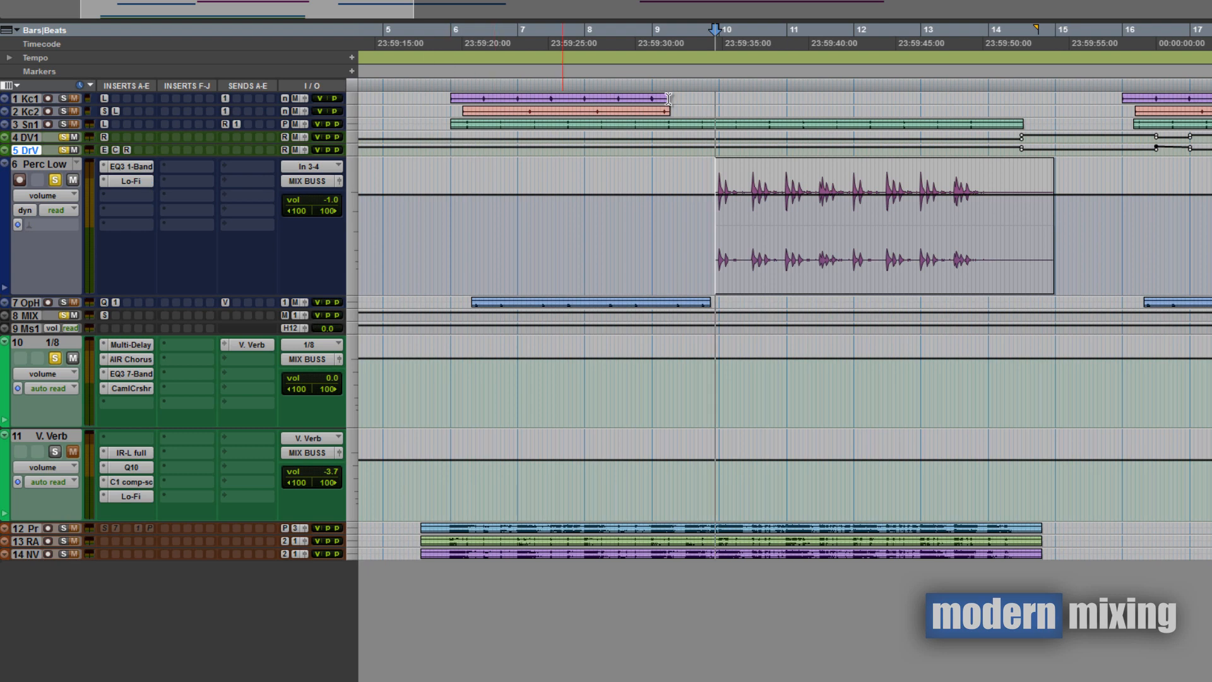
Step: Show Perc Low as a waveform, play it soloed with EQ3 1-Band and Lo-Fi bypassed, and re-enable the EQ
{"action": "key", "text": "ctrl+minus"}
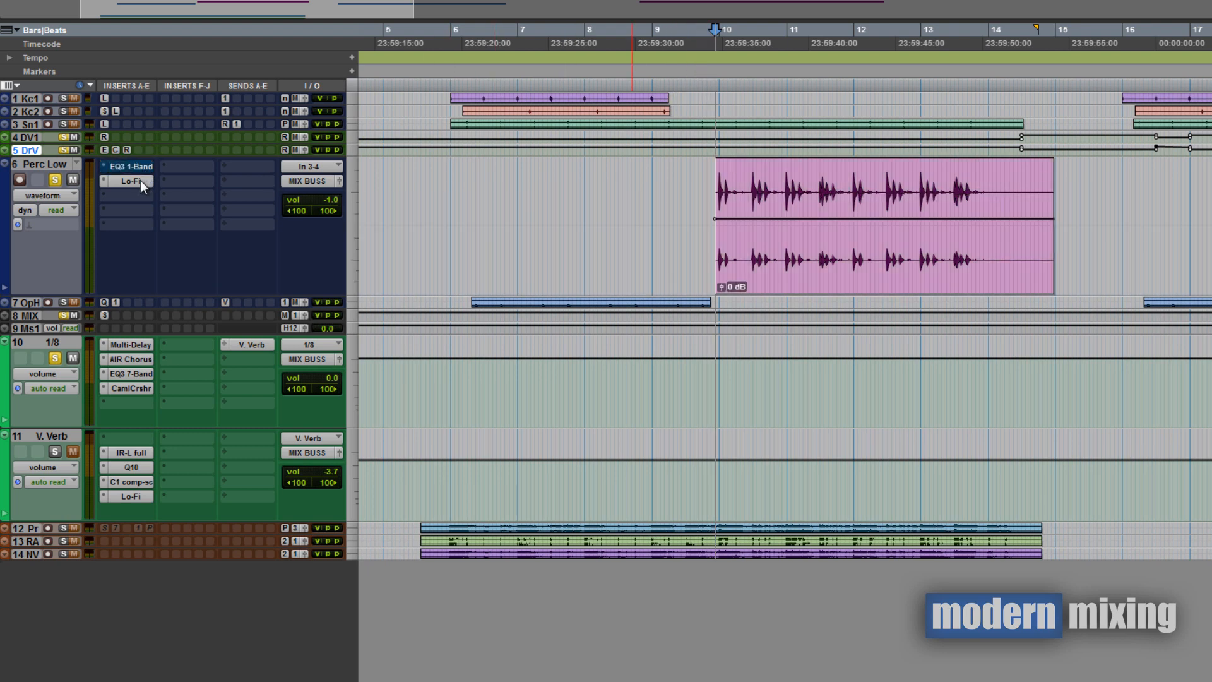
{"action": "left_click", "coordinate": [141, 180], "text": "ctrl+super"}
{"action": "key", "text": "space"}
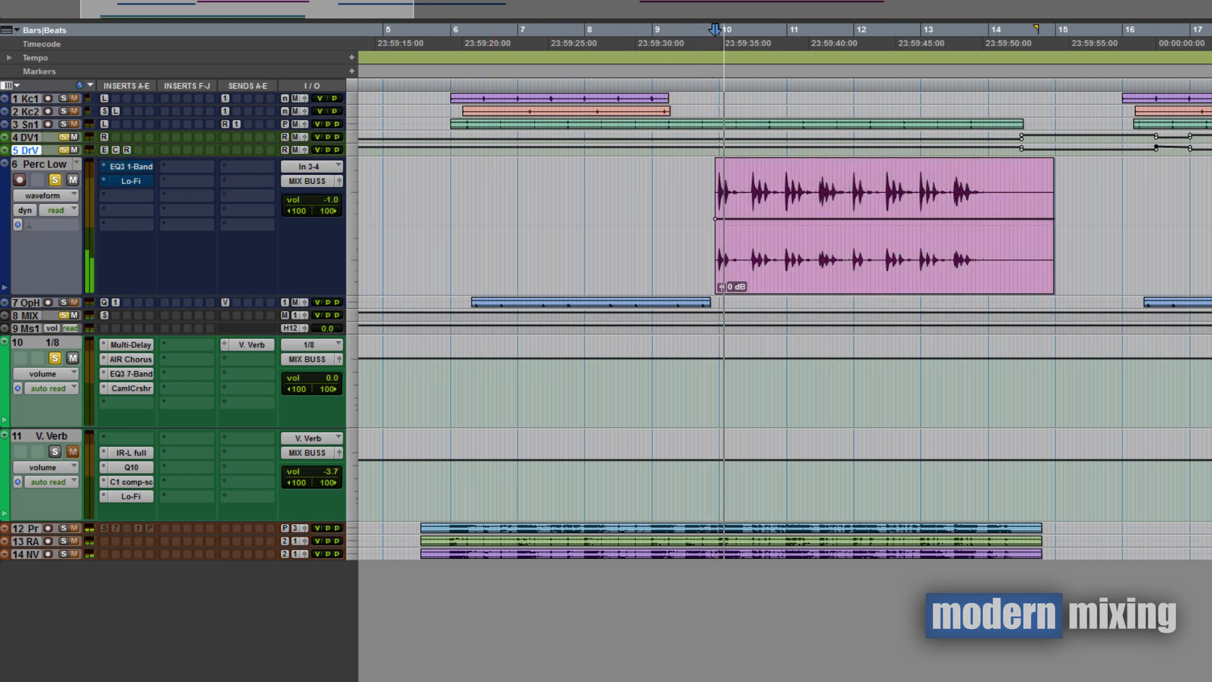
{"action": "left_click", "coordinate": [146, 167], "text": "ctrl+super"}
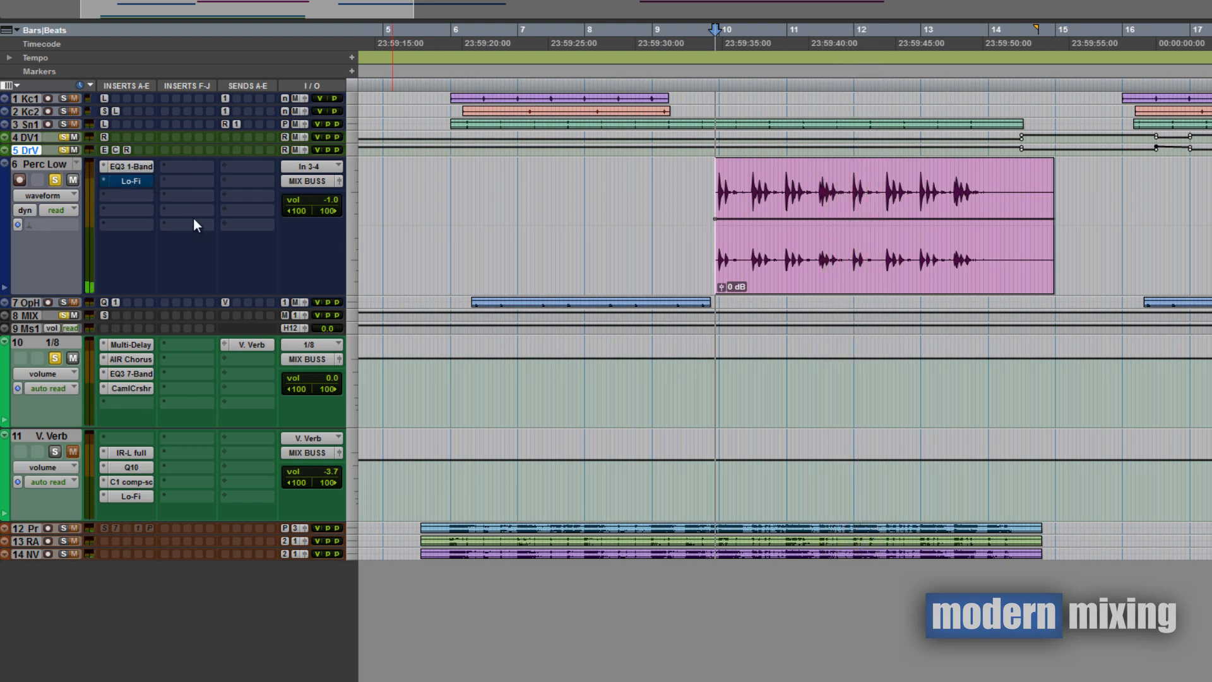
Step: Examine the sample rate, distortion and saturation settings of Perc Low's Lo-Fi insert and close the plug-in
{"action": "left_click", "coordinate": [134, 181]}
{"action": "left_click_drag", "start_coordinate": [413, 188], "coordinate": [366, 172]}
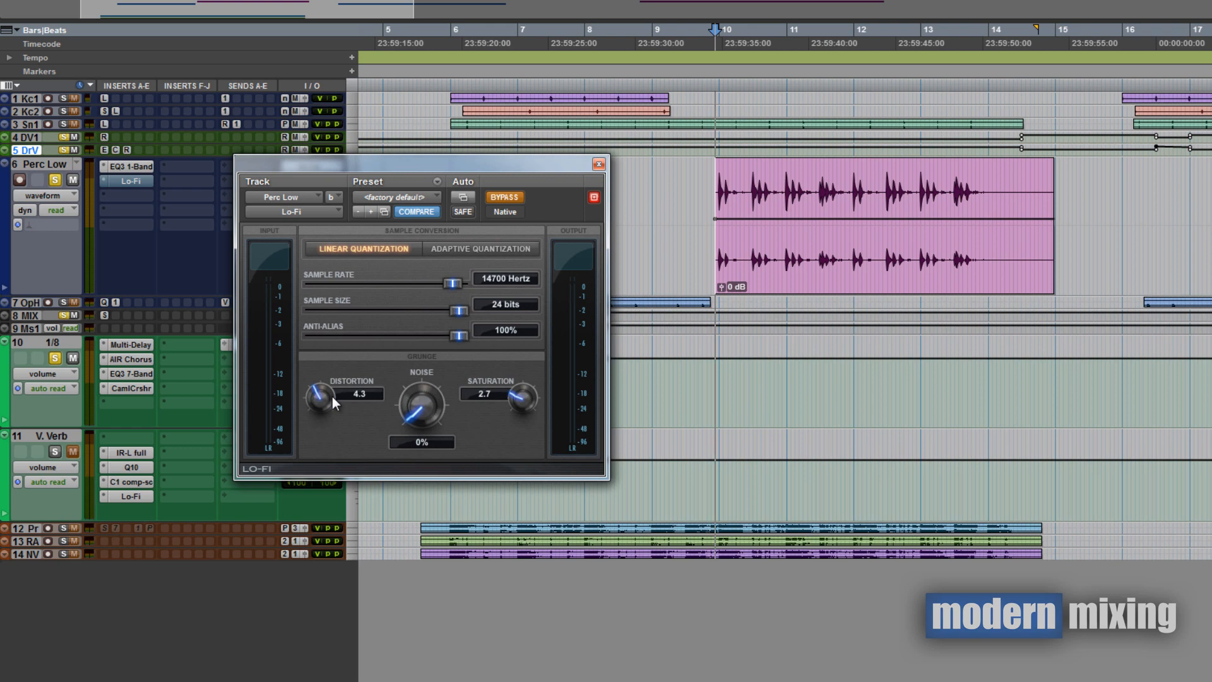
{"action": "left_click", "coordinate": [598, 164]}
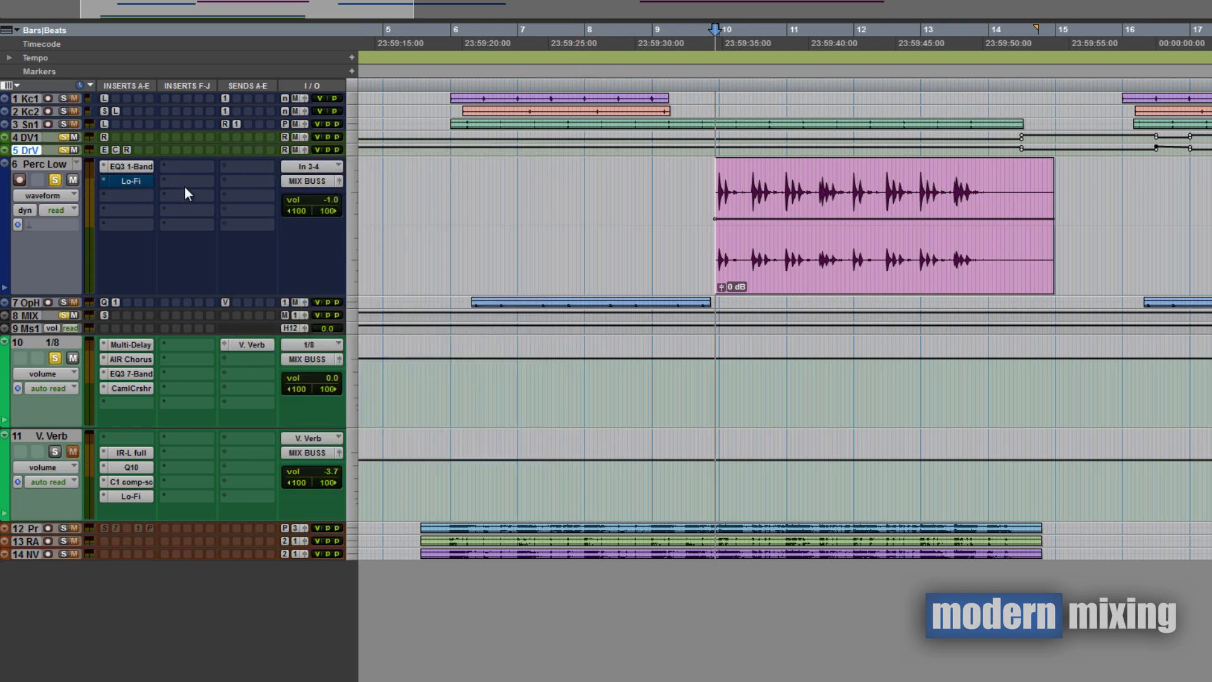
Step: Play Perc Low and toggle its Lo-Fi insert's bypass to compare the sound, leaving Lo-Fi enabled
{"action": "key", "text": "space"}
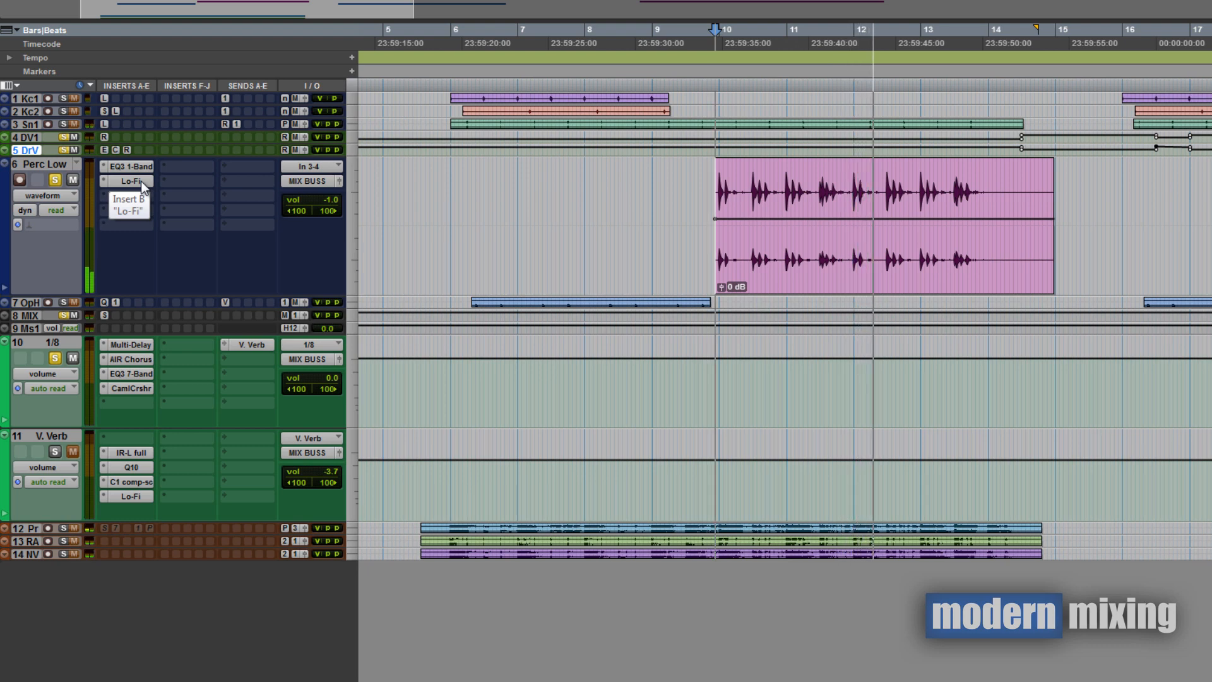
{"action": "left_click", "coordinate": [141, 180], "text": "ctrl"}
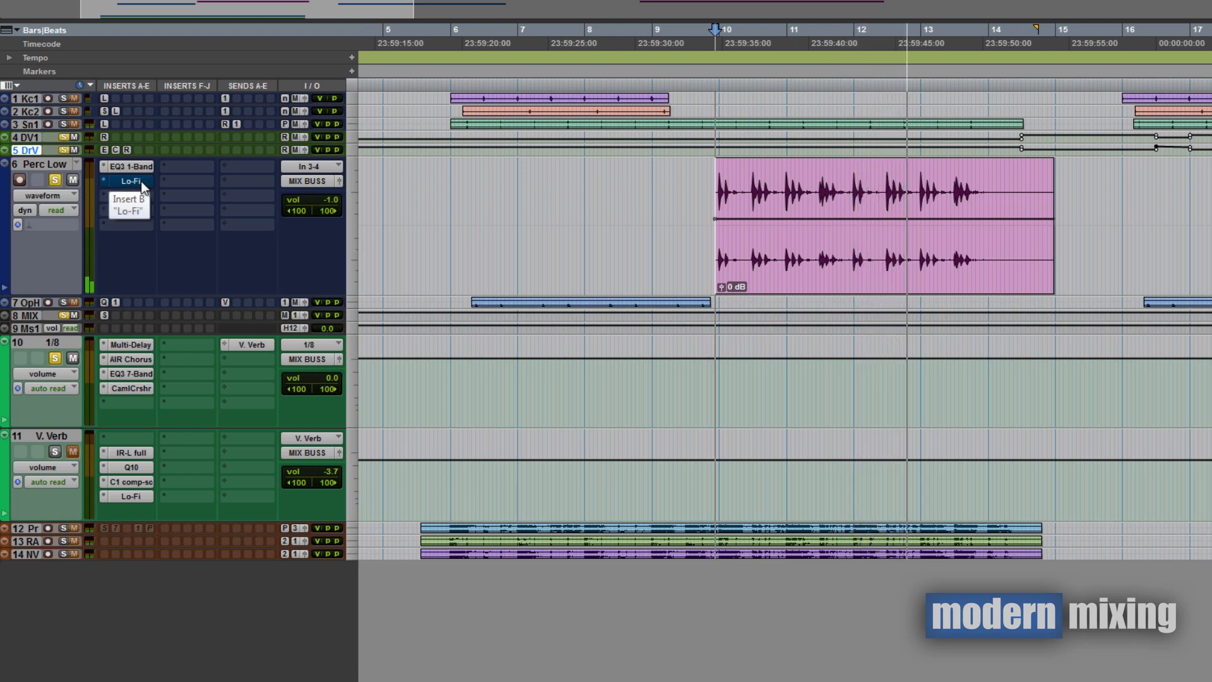
{"action": "left_click", "coordinate": [141, 180], "text": "ctrl"}
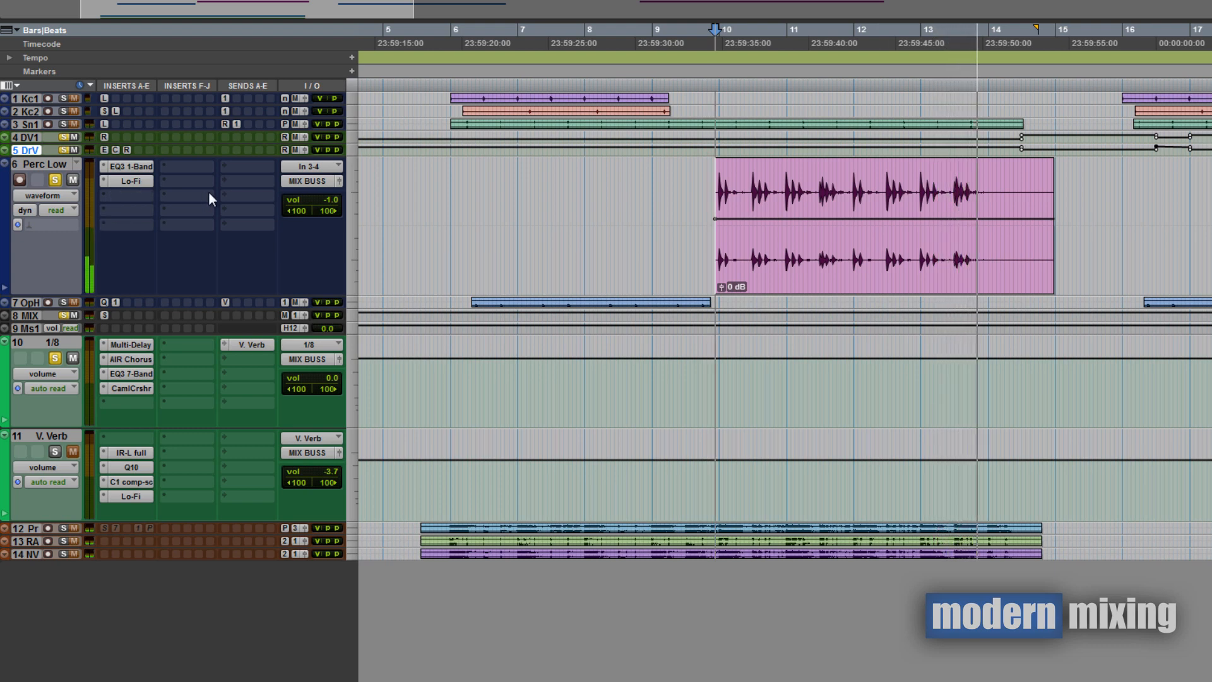
Step: Unsolo Perc Low and shrink its track, and enlarge the Open Hat track below it
{"action": "left_click", "coordinate": [54, 179]}
{"action": "left_click_drag", "start_coordinate": [154, 308], "coordinate": [149, 434]}
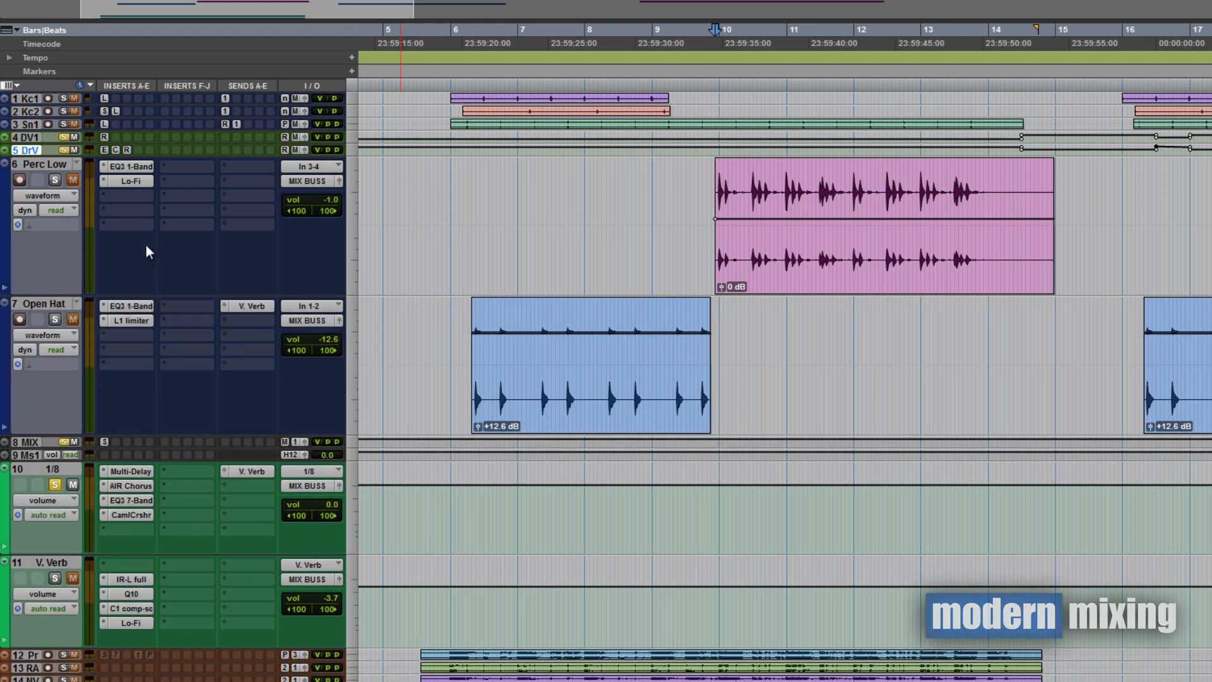
{"action": "left_click_drag", "start_coordinate": [163, 270], "coordinate": [176, 198]}
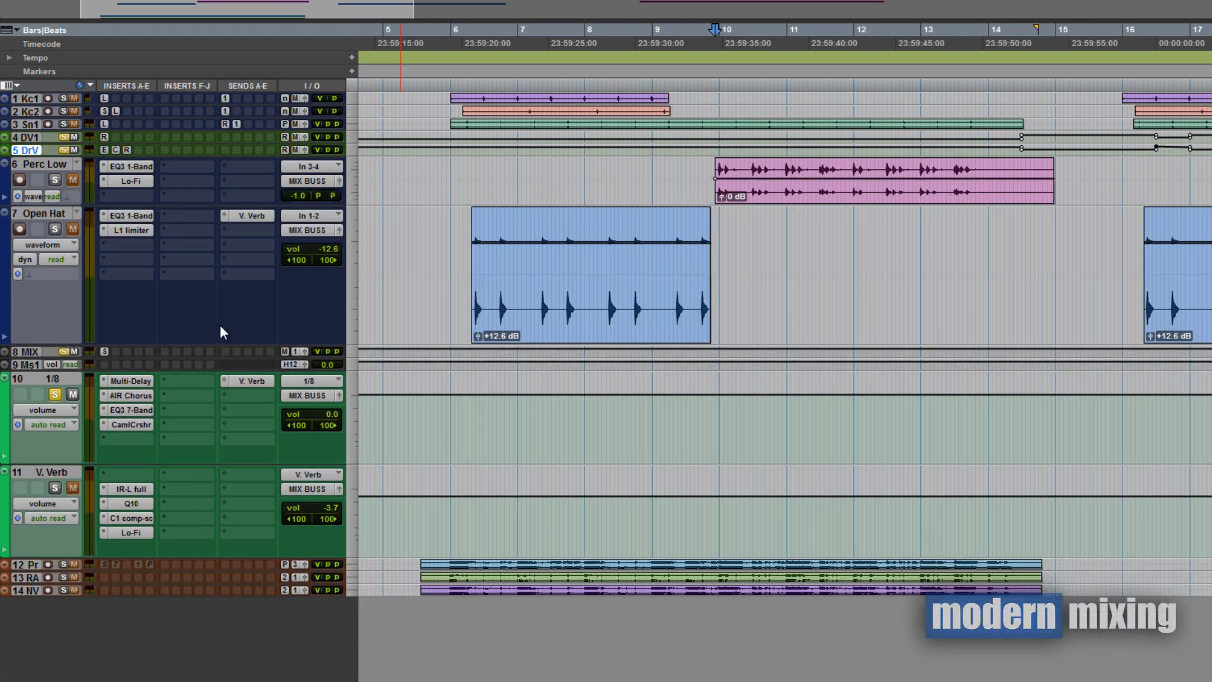
{"action": "left_click_drag", "start_coordinate": [211, 343], "coordinate": [214, 412]}
Step: Place the playback start at the beginning of Open Hat's first clip and examine its EQ3 1-Band peak filter settings
{"action": "left_click", "coordinate": [471, 281]}
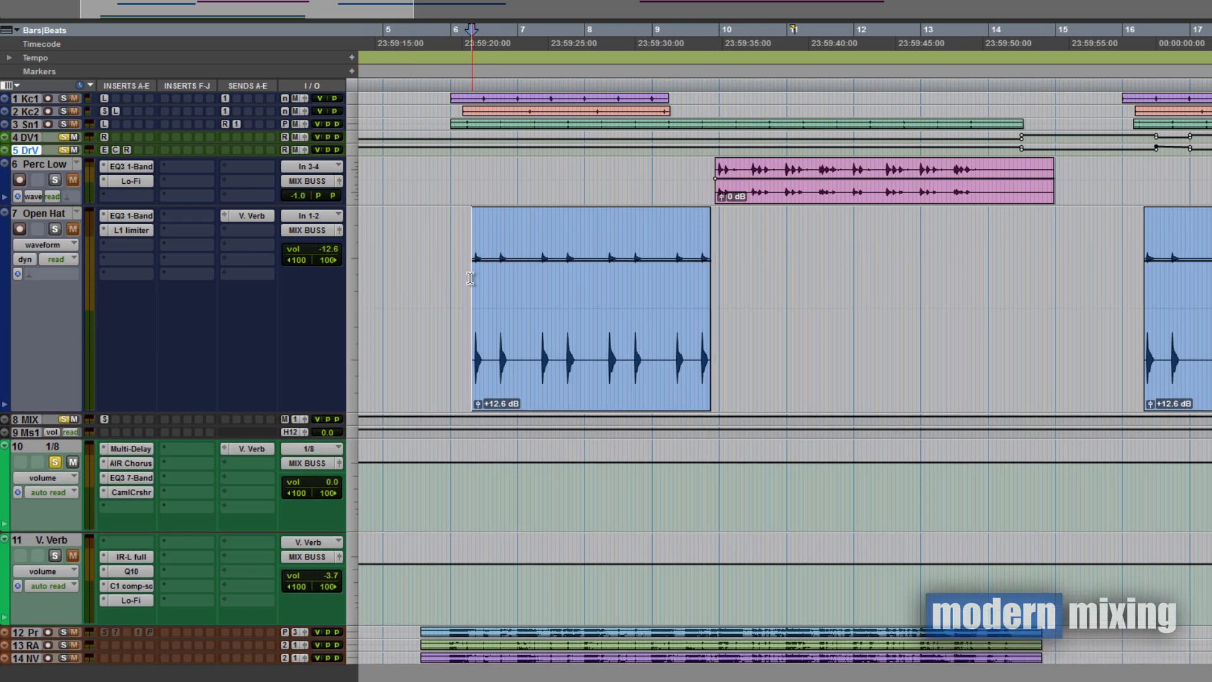
{"action": "left_click", "coordinate": [131, 216]}
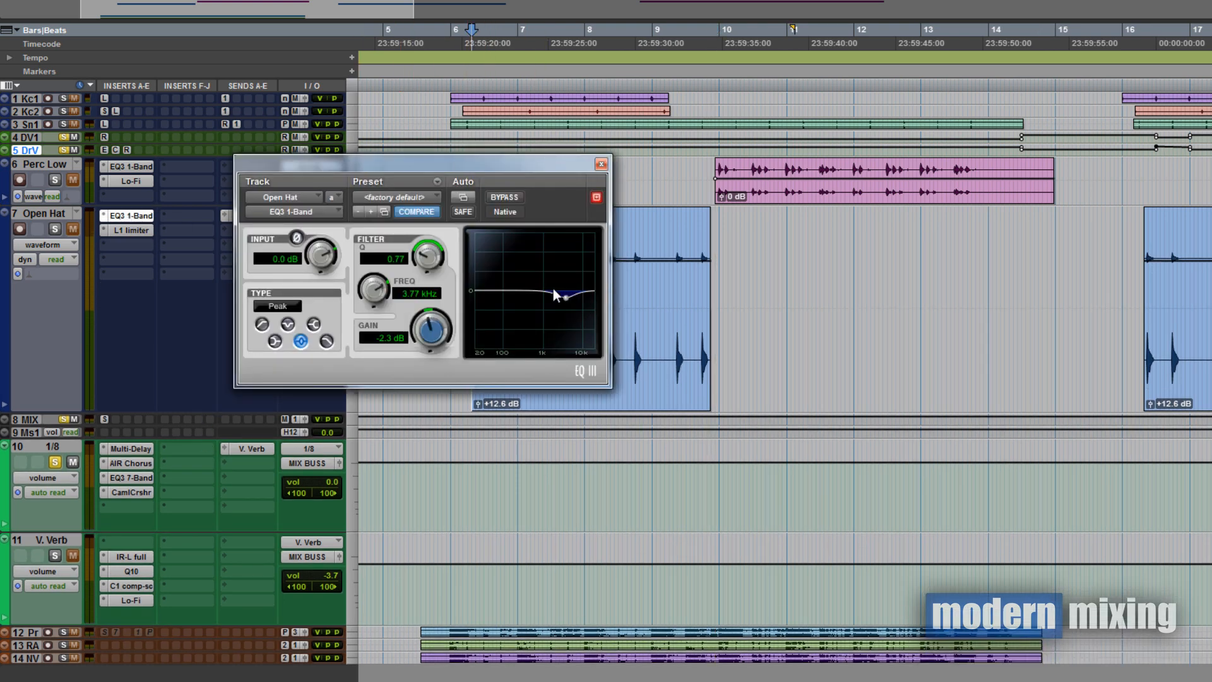
{"action": "left_click", "coordinate": [601, 166]}
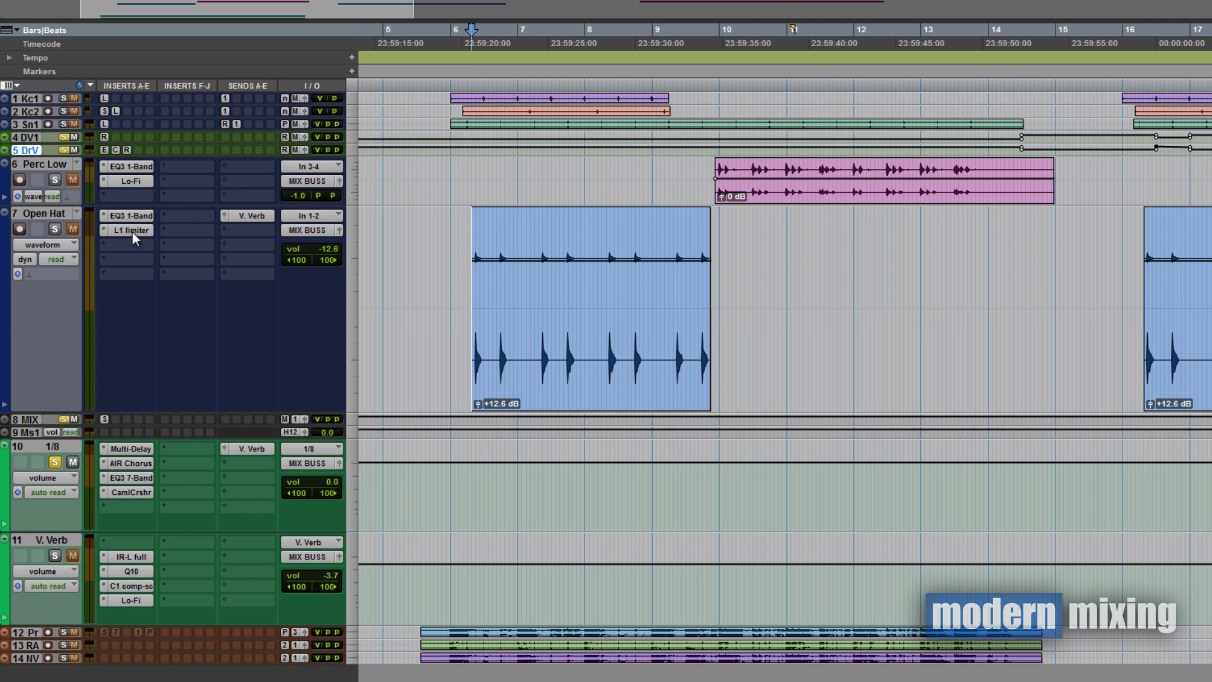
Step: Mute Open Hat's V. Verb send, bypass its EQ3 1-Band and L1 limiter inserts, and play the track soloed
{"action": "left_click", "coordinate": [251, 217]}
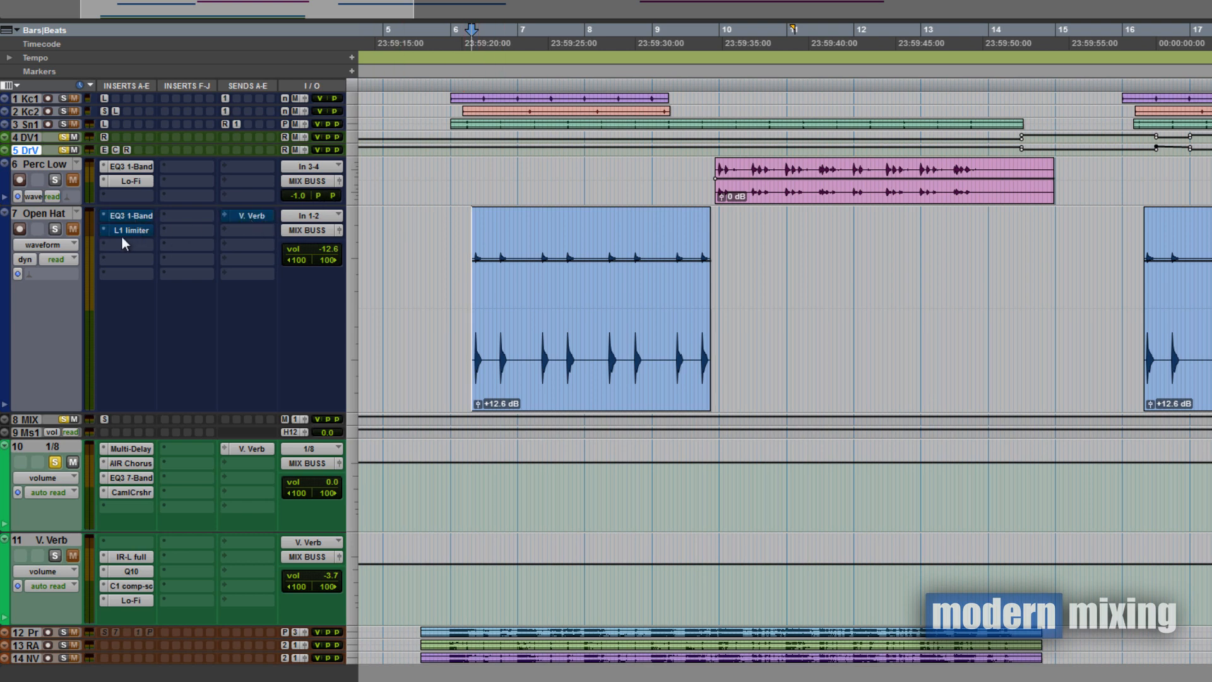
{"action": "key", "text": "space"}
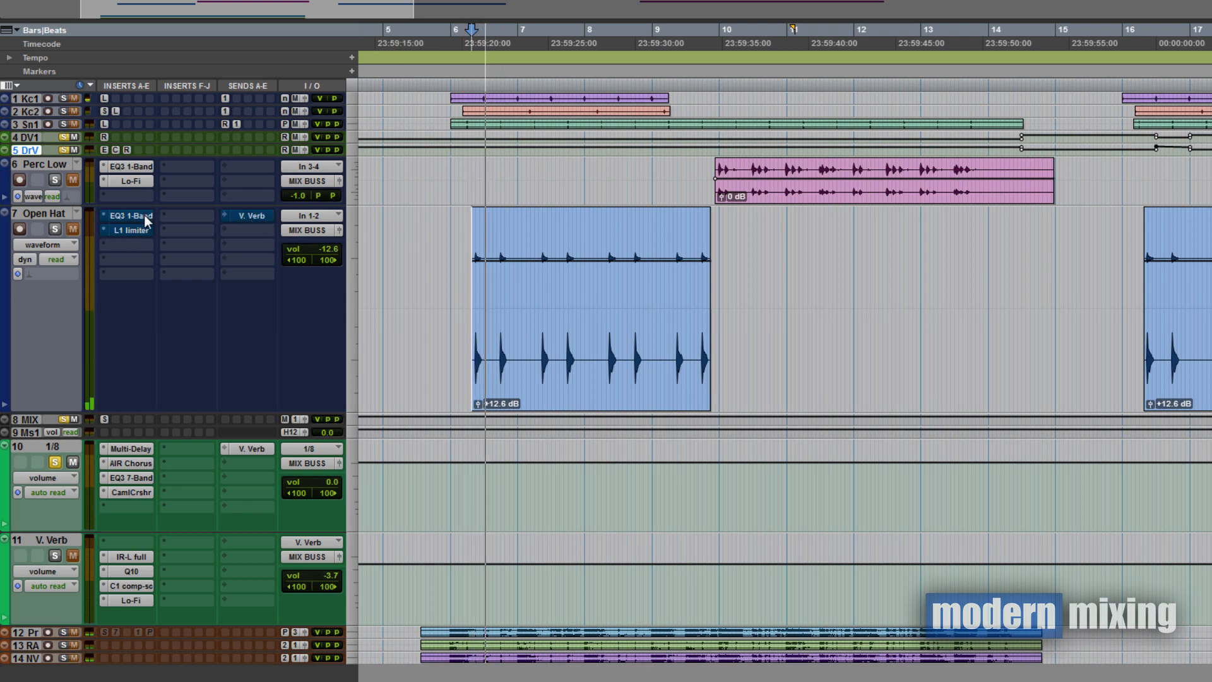
{"action": "left_click", "coordinate": [56, 228]}
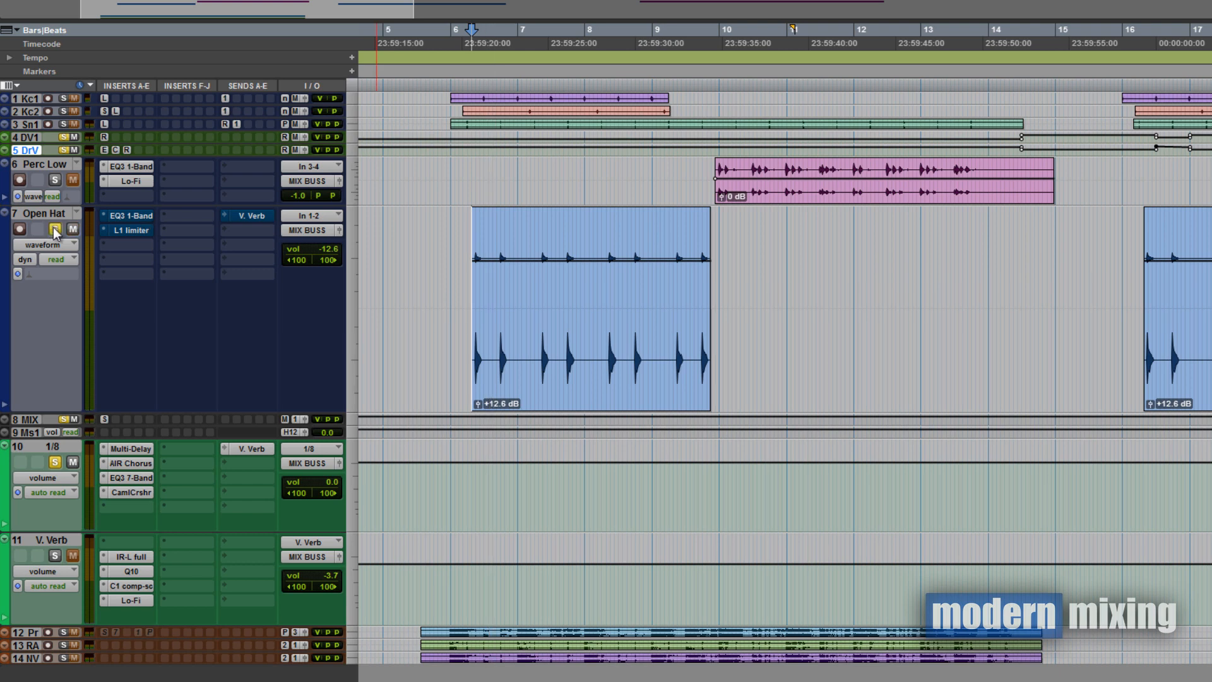
{"action": "key", "text": "space"}
Step: Open Open Hat's L1 limiter and set its threshold to -9.5
{"action": "left_click", "coordinate": [143, 231]}
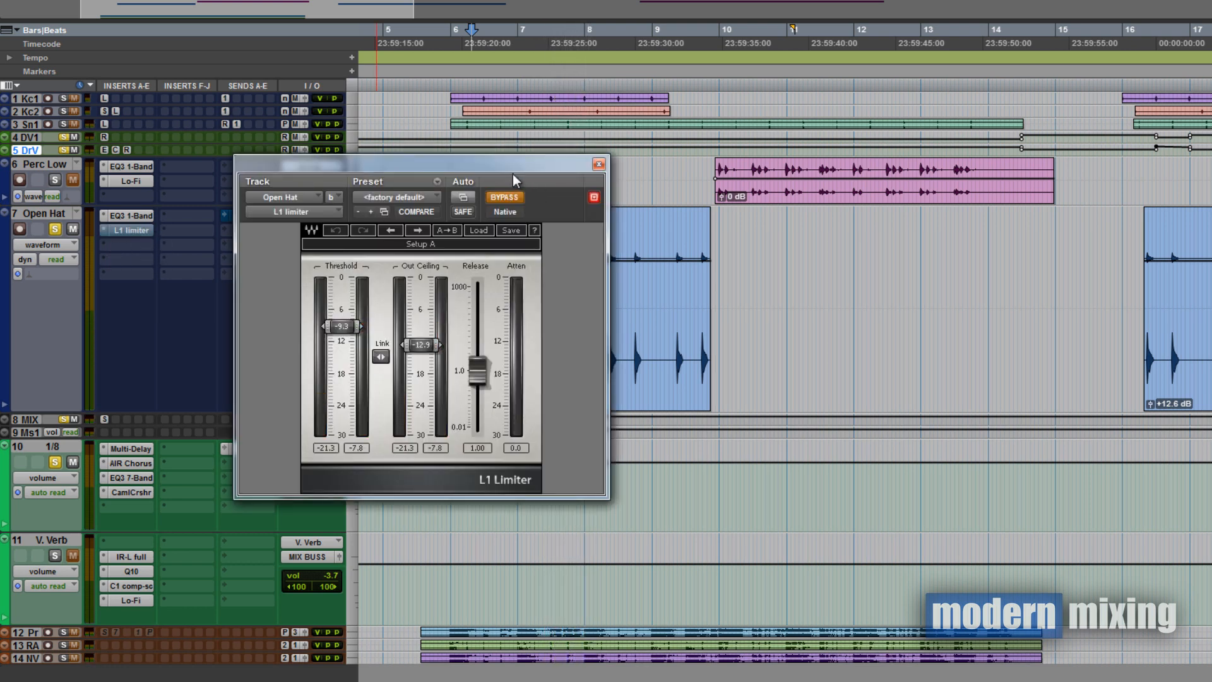
{"action": "left_click_drag", "start_coordinate": [512, 173], "coordinate": [629, 132]}
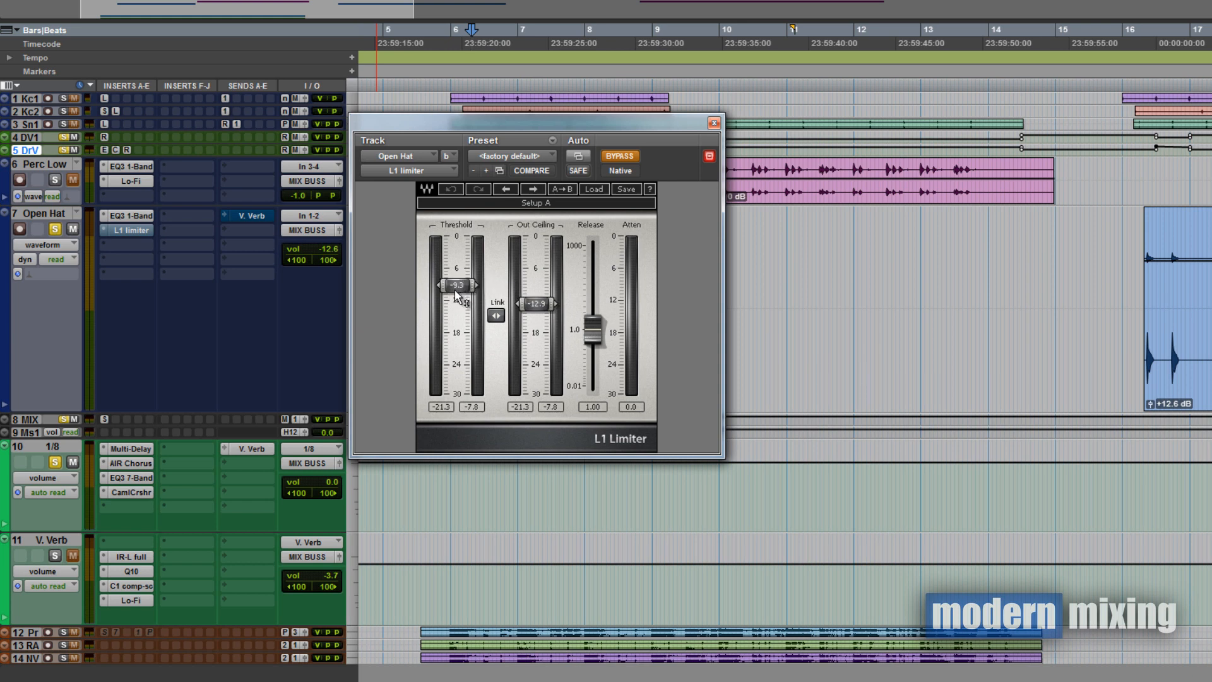
{"action": "left_click_drag", "start_coordinate": [456, 291], "coordinate": [454, 294]}
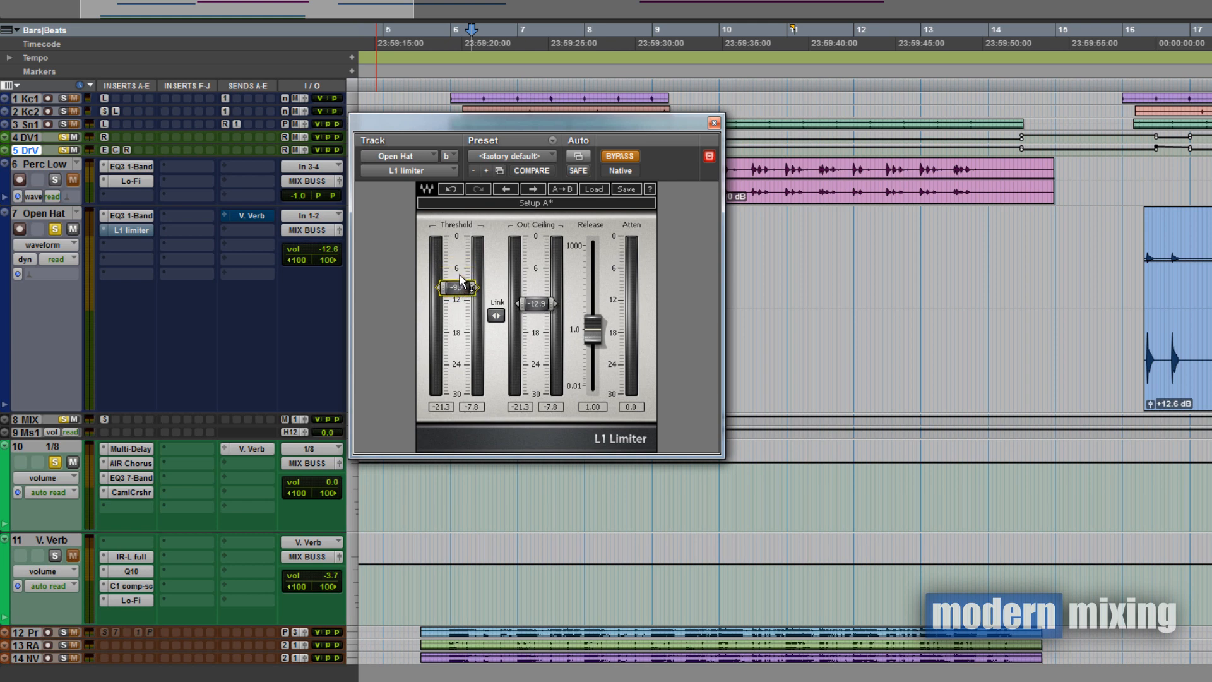
Step: Move the L1 limiter window clear of Open Hat's clip, re-enable the limiter during playback, and close its window
{"action": "left_click_drag", "start_coordinate": [541, 131], "coordinate": [441, 166]}
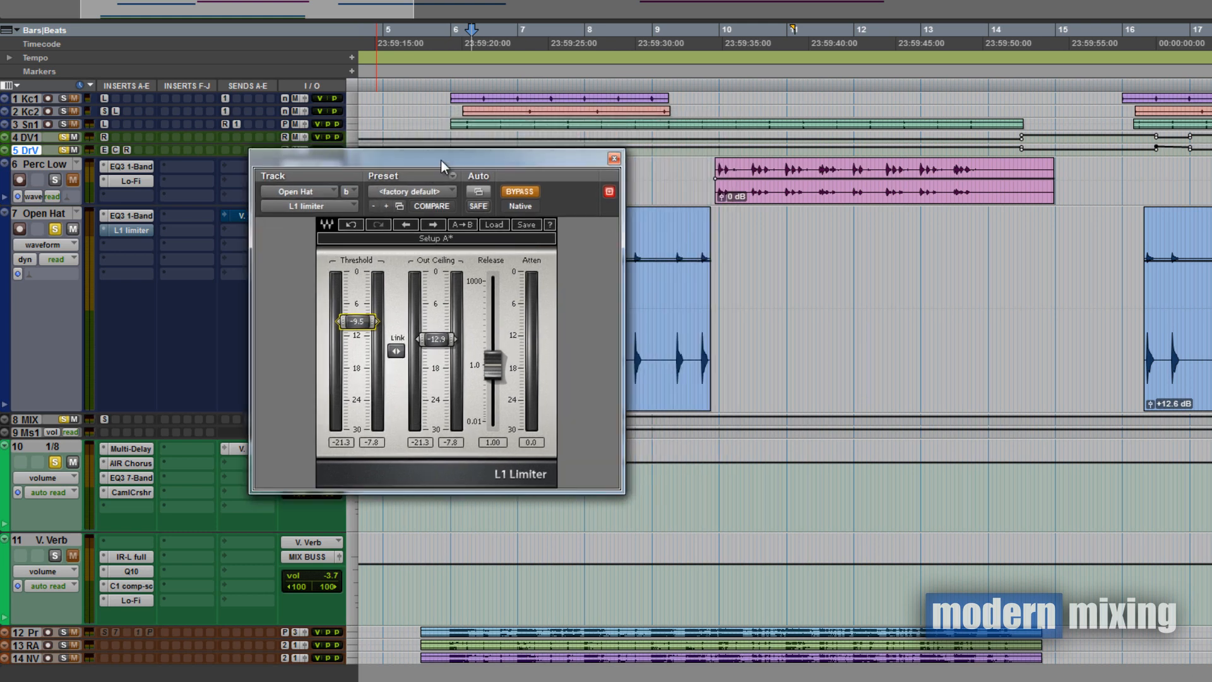
{"action": "left_click_drag", "start_coordinate": [551, 154], "coordinate": [388, 138]}
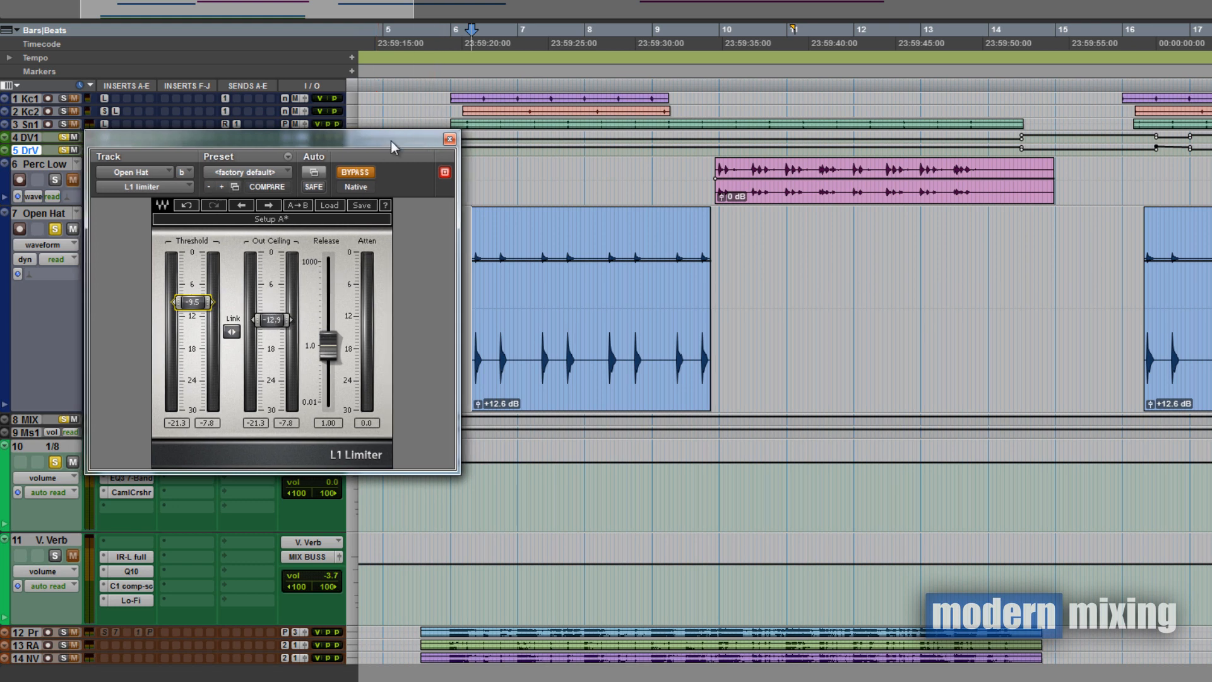
{"action": "left_click_drag", "start_coordinate": [391, 141], "coordinate": [369, 142]}
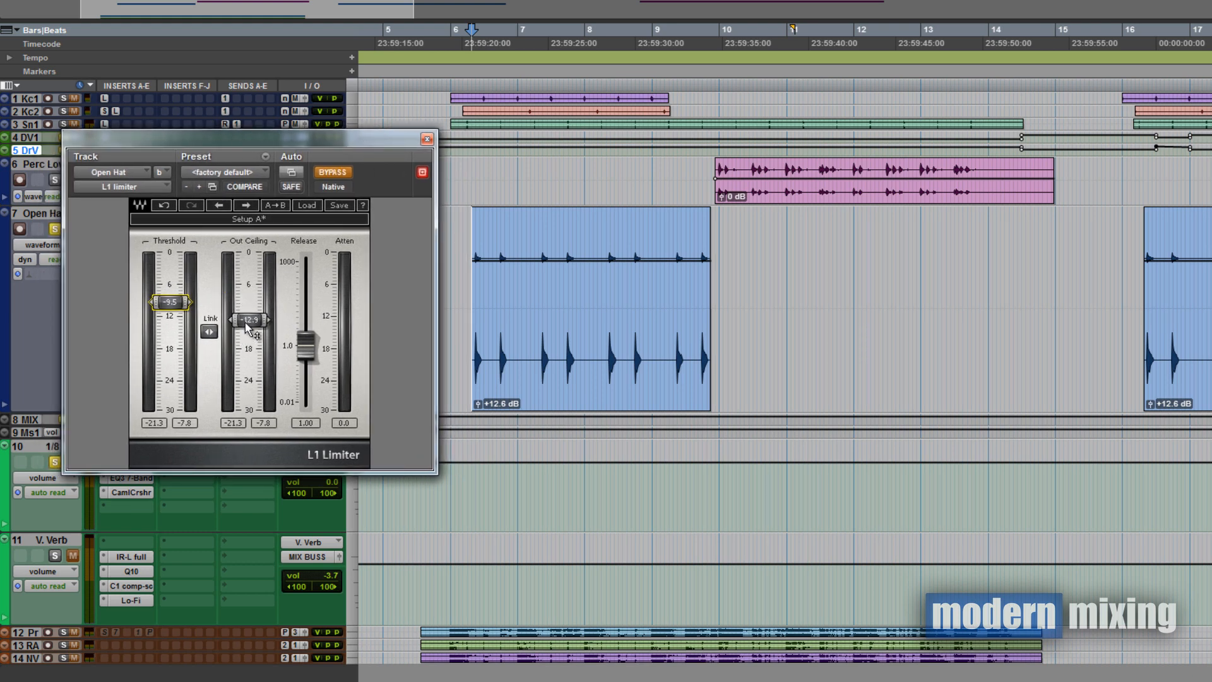
{"action": "left_click_drag", "start_coordinate": [377, 133], "coordinate": [384, 135]}
{"action": "key", "text": "space"}
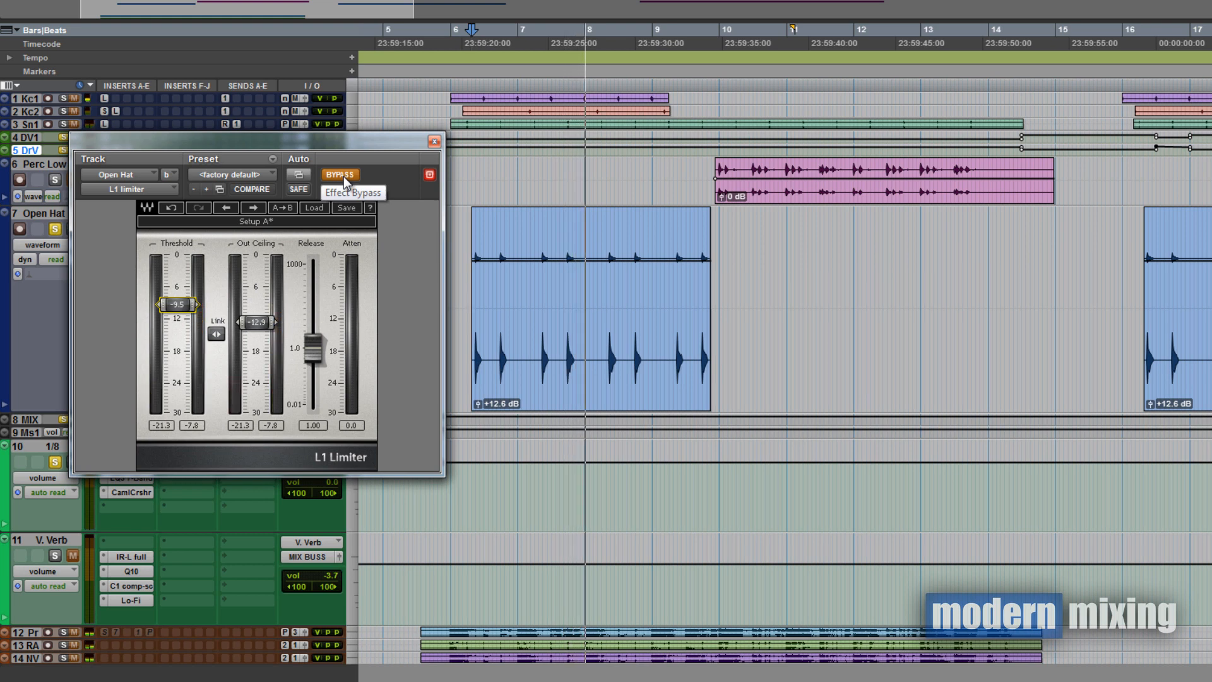
{"action": "left_click", "coordinate": [346, 175]}
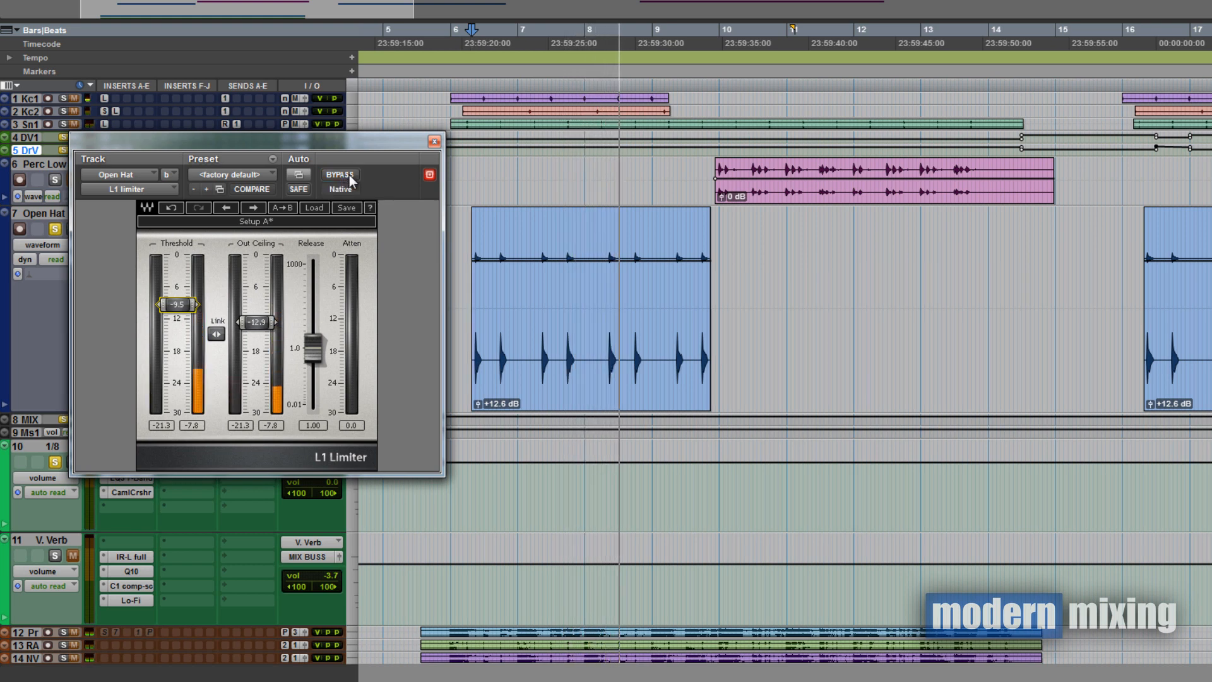
{"action": "key", "text": "space"}
{"action": "left_click", "coordinate": [434, 142]}
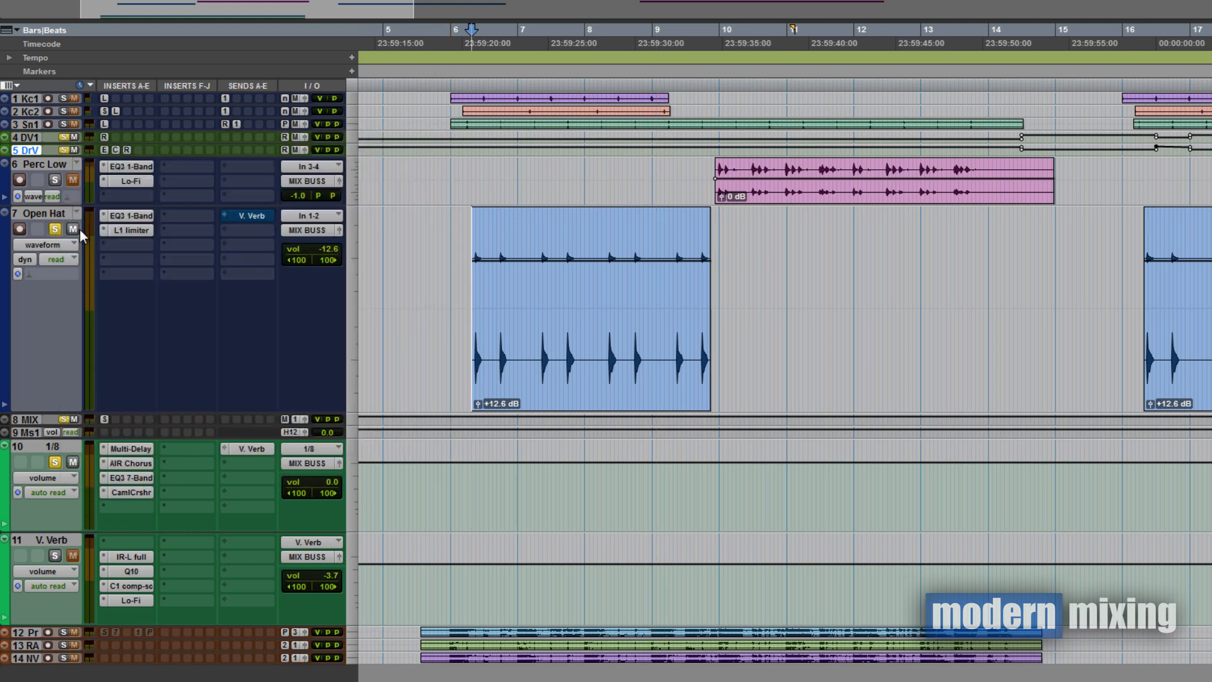
Step: Solo the V. Verb return, unmute Open Hat's V. Verb send, and play from just before Open Hat's first clip
{"action": "left_click", "coordinate": [55, 556]}
{"action": "left_click_drag", "start_coordinate": [471, 269], "coordinate": [716, 293]}
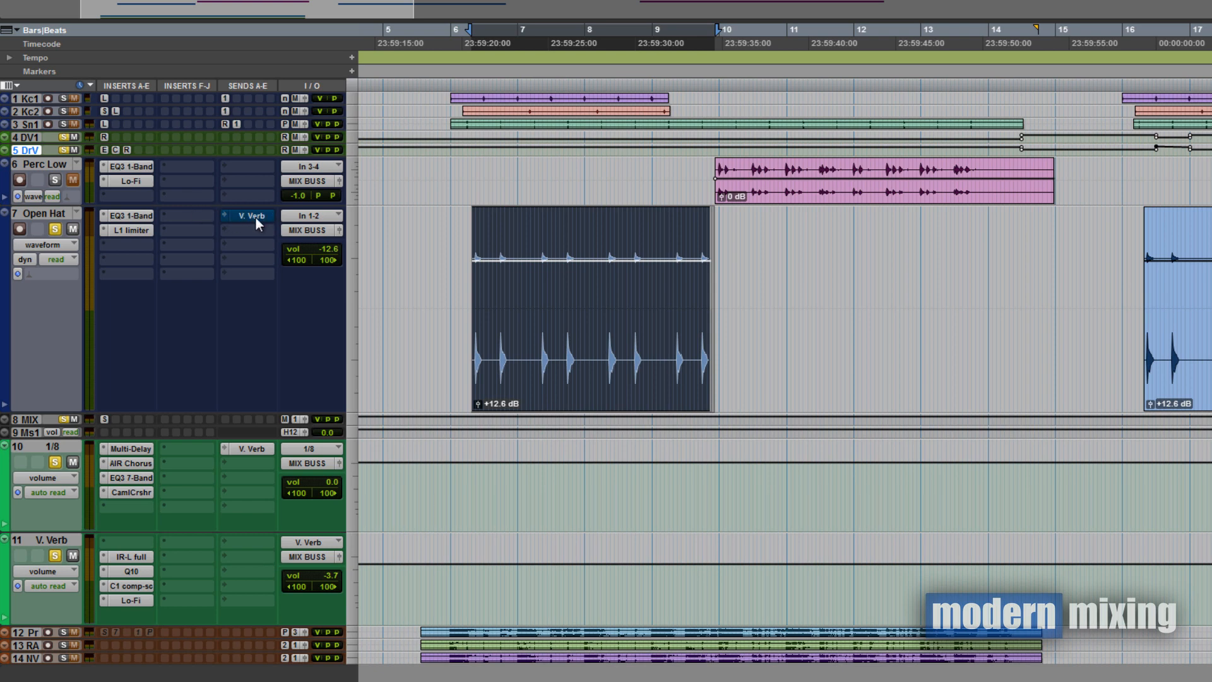
{"action": "left_click", "coordinate": [466, 273]}
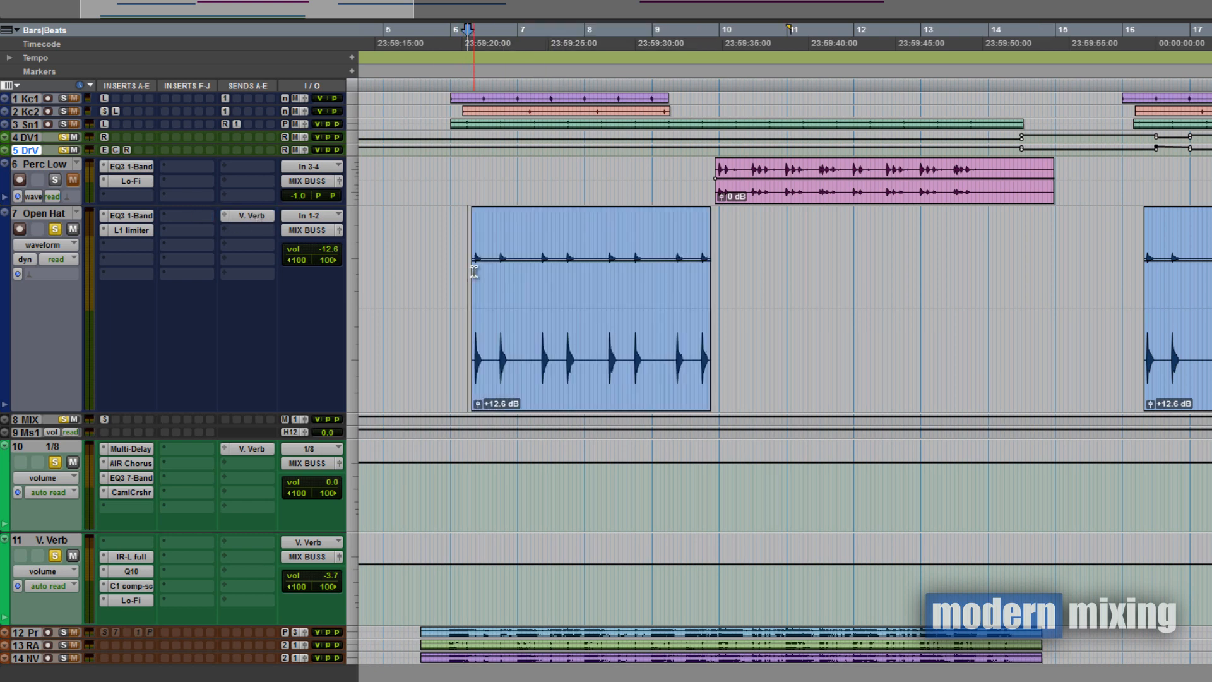
{"action": "key", "text": "space"}
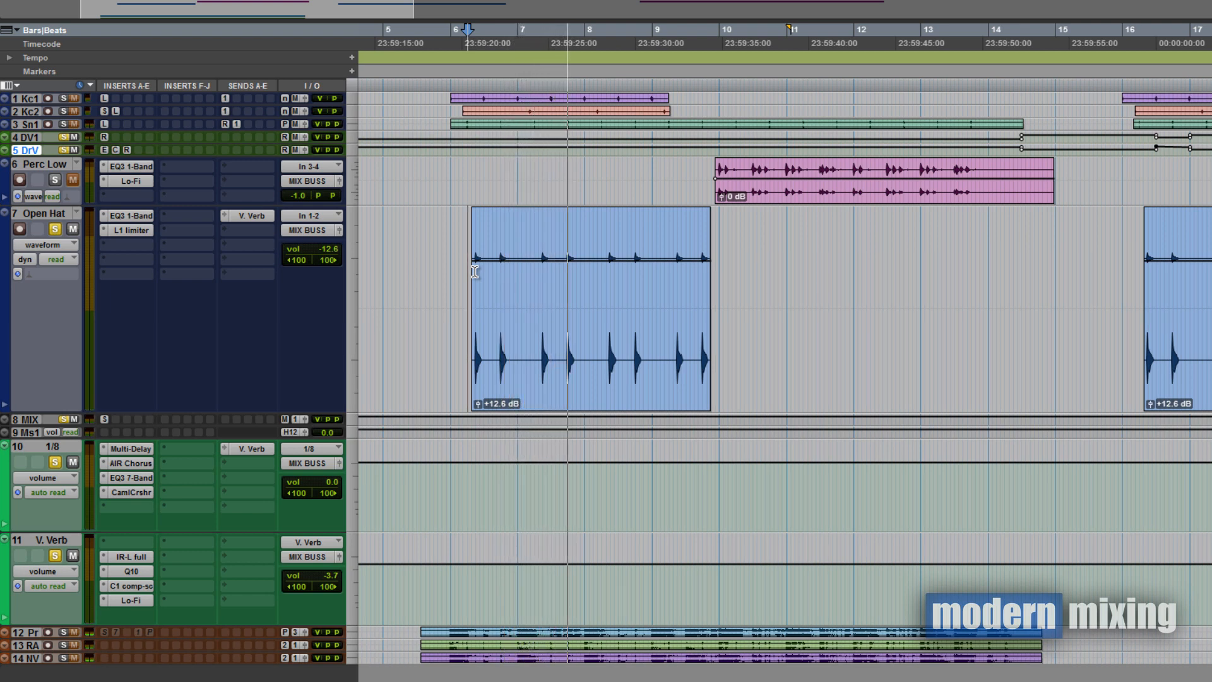
{"action": "key", "text": "space"}
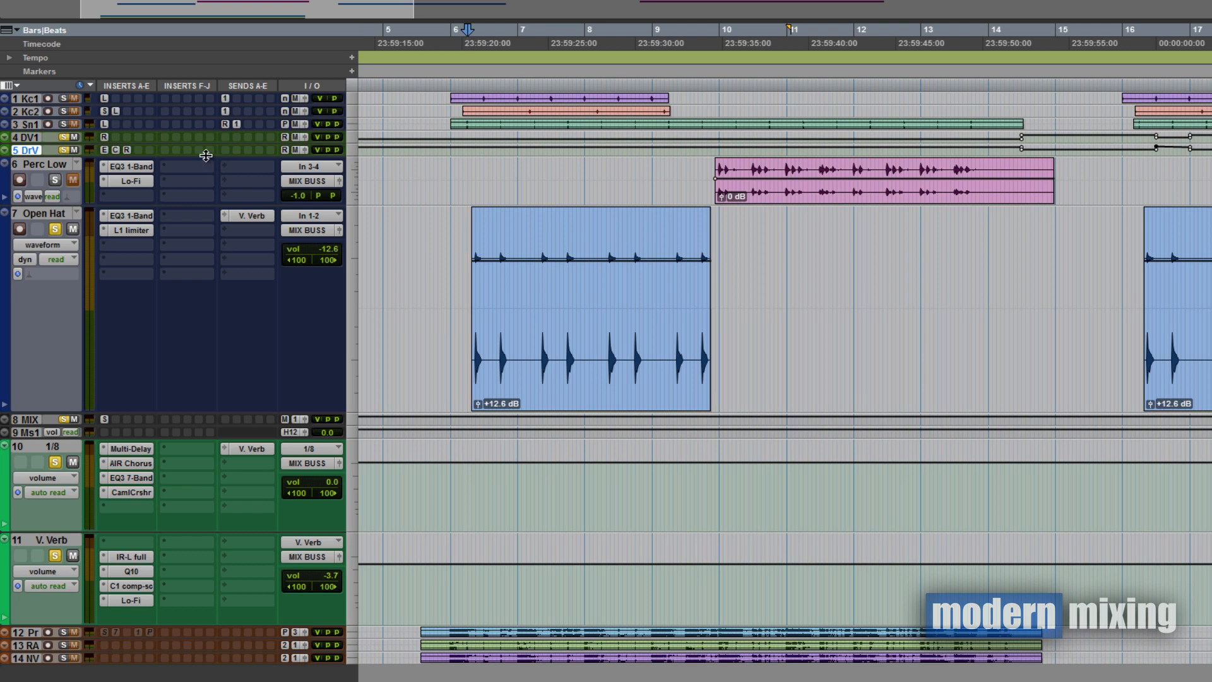
Step: Enlarge the Drum Verb, Drum Verb 1, Snare 1, Kick 2 and Kick 1 tracks, selecting both reverb tracks' automation from about bar 14
{"action": "left_click_drag", "start_coordinate": [206, 155], "coordinate": [193, 235]}
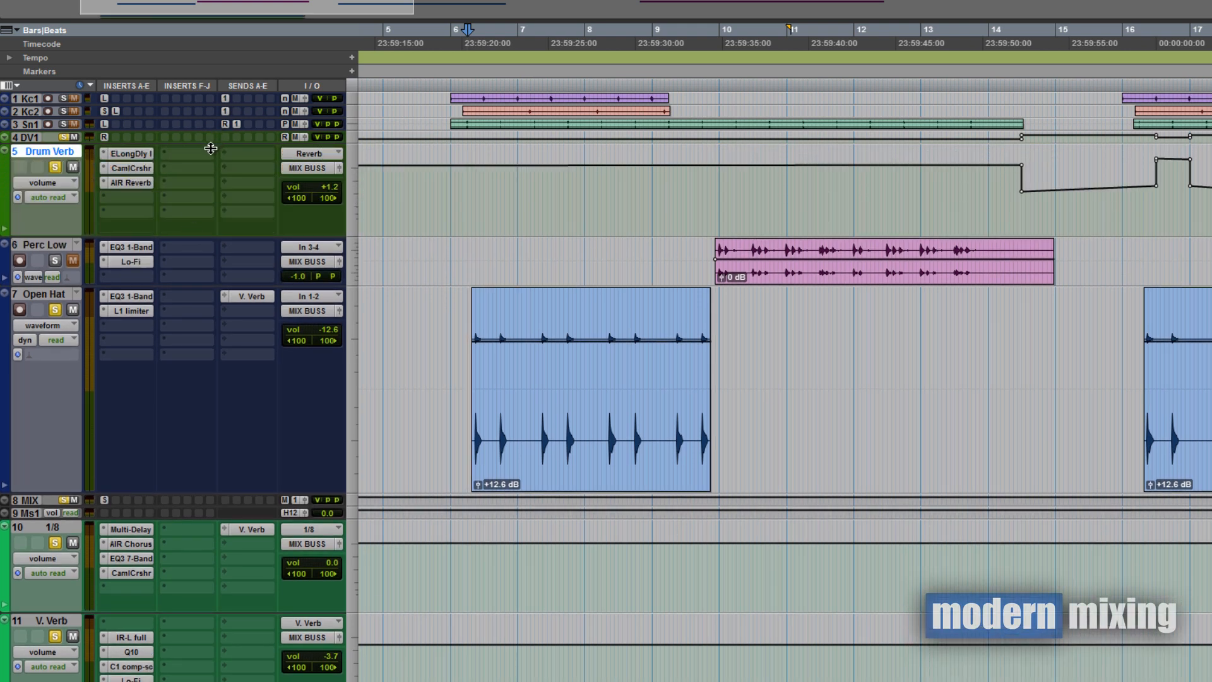
{"action": "left_click_drag", "start_coordinate": [210, 147], "coordinate": [214, 222]}
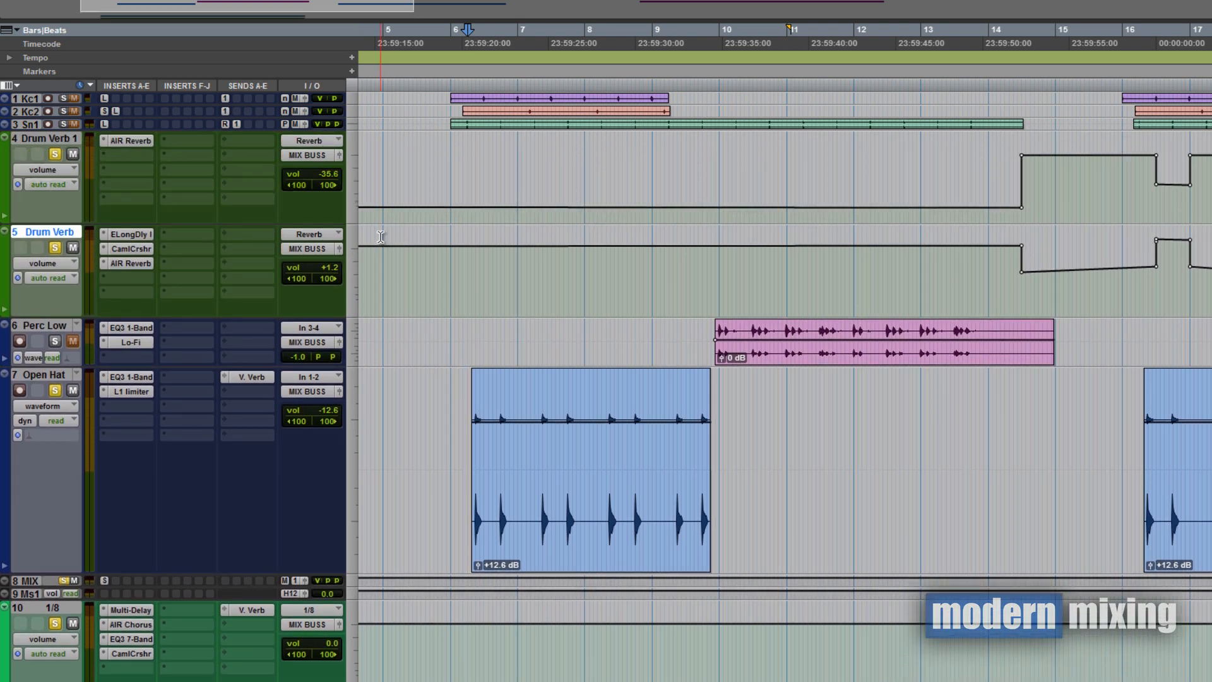
{"action": "left_click_drag", "start_coordinate": [1013, 161], "coordinate": [1209, 272]}
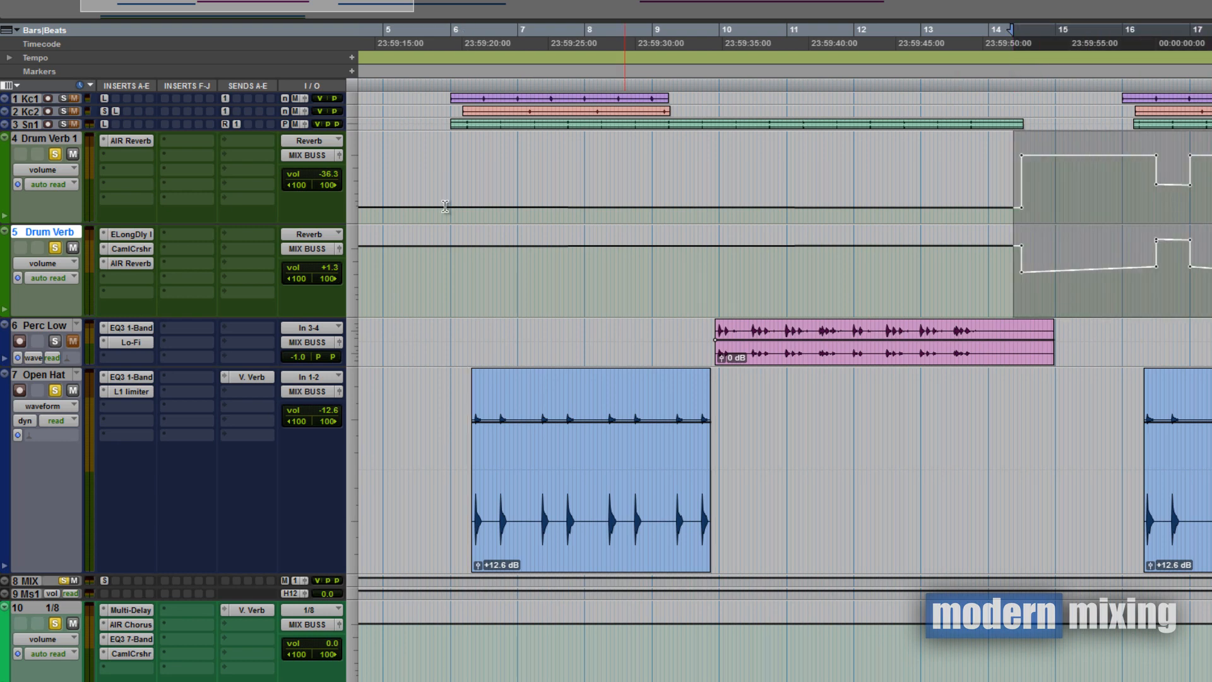
{"action": "left_click_drag", "start_coordinate": [241, 127], "coordinate": [245, 177]}
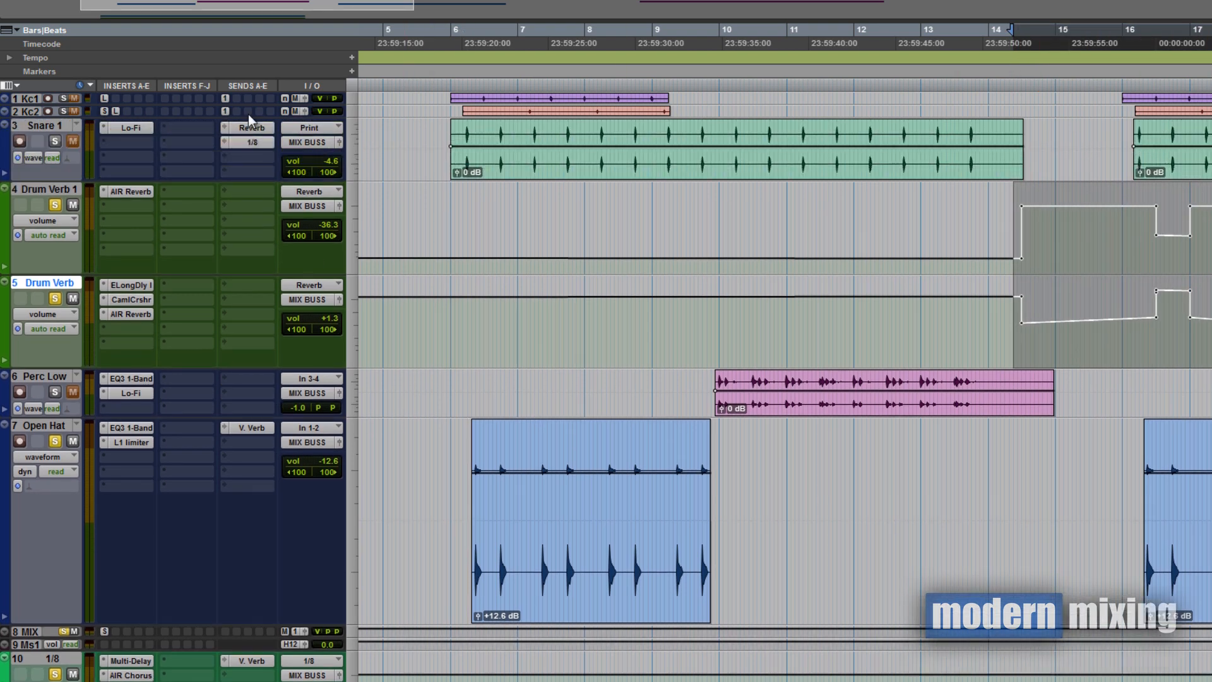
{"action": "left_click_drag", "start_coordinate": [250, 116], "coordinate": [254, 167]}
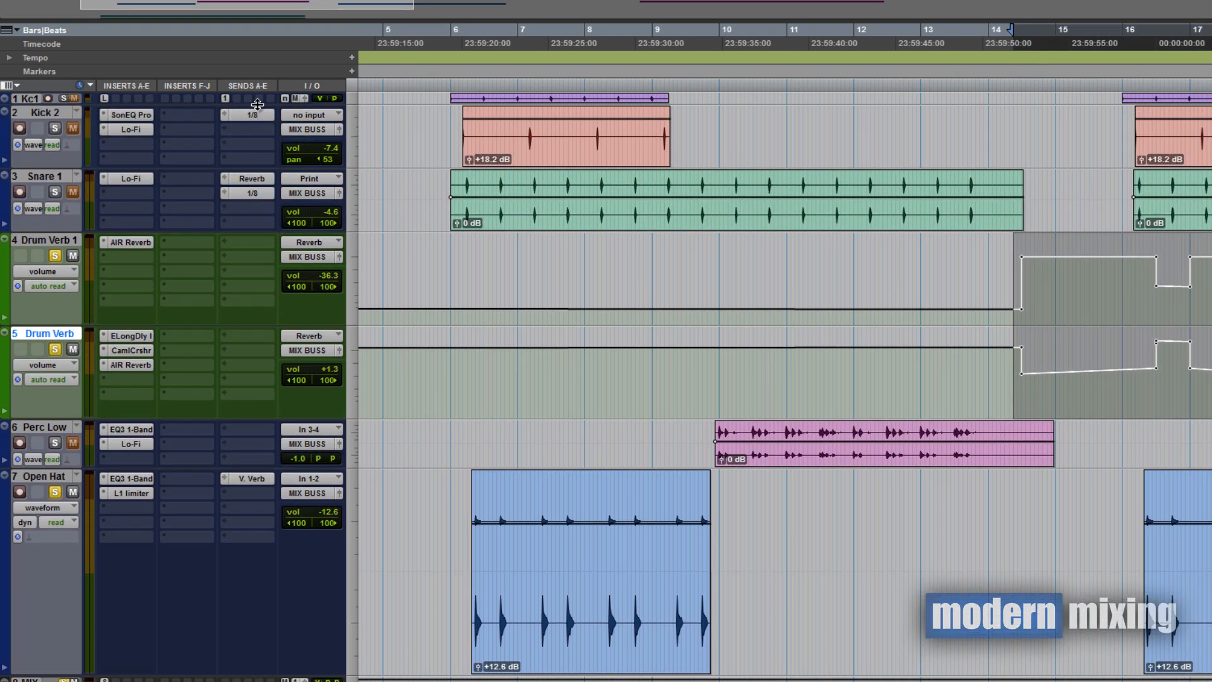
{"action": "left_click_drag", "start_coordinate": [258, 116], "coordinate": [260, 181]}
Step: Unsolo Open Hat, both Drum Verb tracks, the mix buss and the 1/8 and V. Verb returns
{"action": "scroll", "coordinate": [500, 296], "scroll_direction": "down", "scroll_amount": 5}
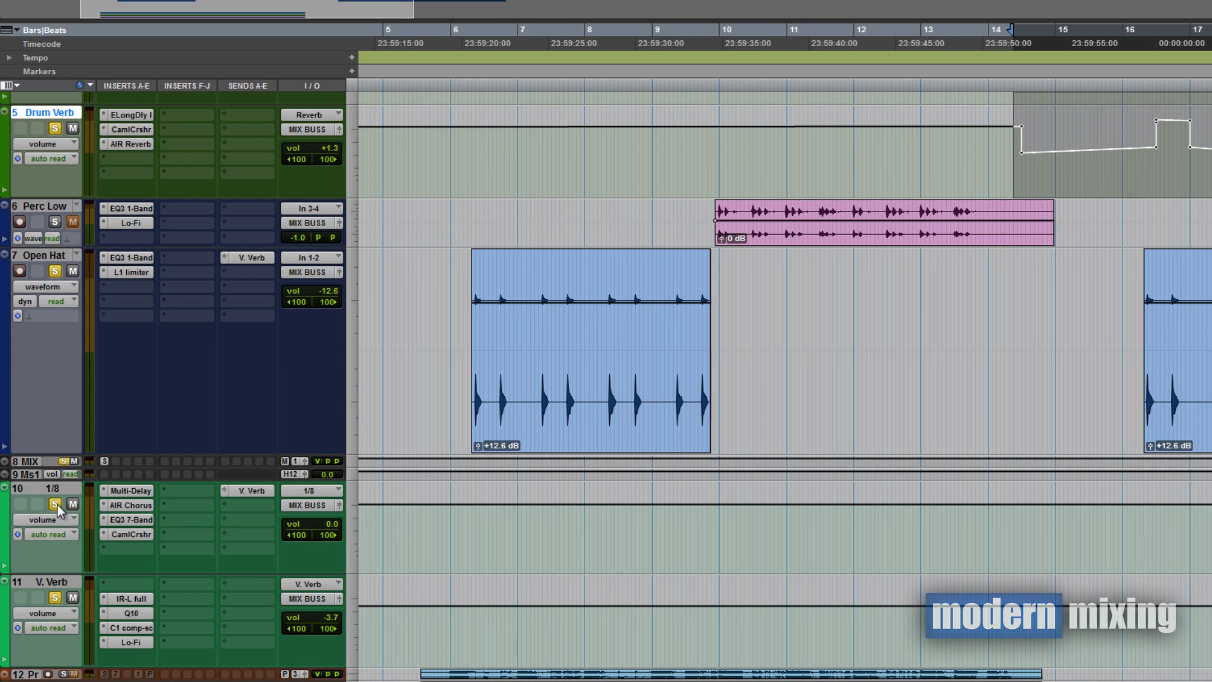
{"action": "left_click", "coordinate": [57, 272]}
{"action": "scroll", "coordinate": [63, 290], "scroll_direction": "up", "scroll_amount": 3}
{"action": "left_click", "coordinate": [57, 336]}
{"action": "left_click", "coordinate": [54, 245]}
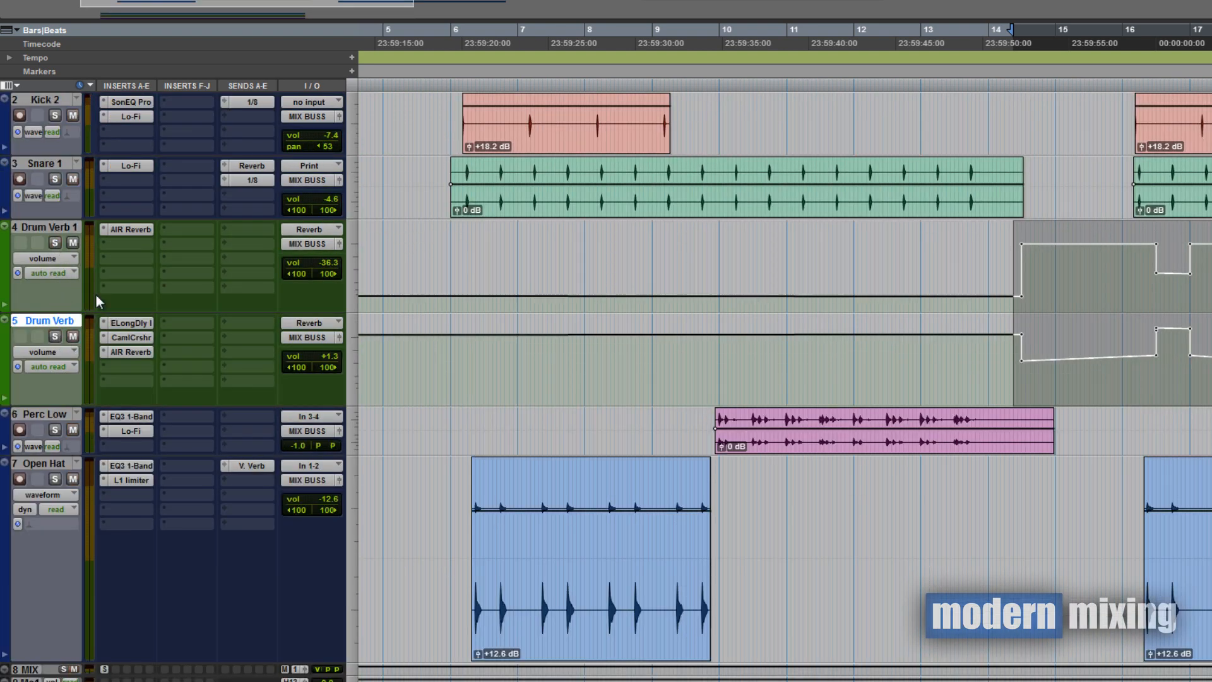
{"action": "scroll", "coordinate": [127, 317], "scroll_direction": "up", "scroll_amount": 2}
Step: Place the playback start just before Open Hat's first clip and mute the Print, RAW and NoVocls tracks in the mixer
{"action": "scroll", "coordinate": [130, 316], "scroll_direction": "down", "scroll_amount": 5}
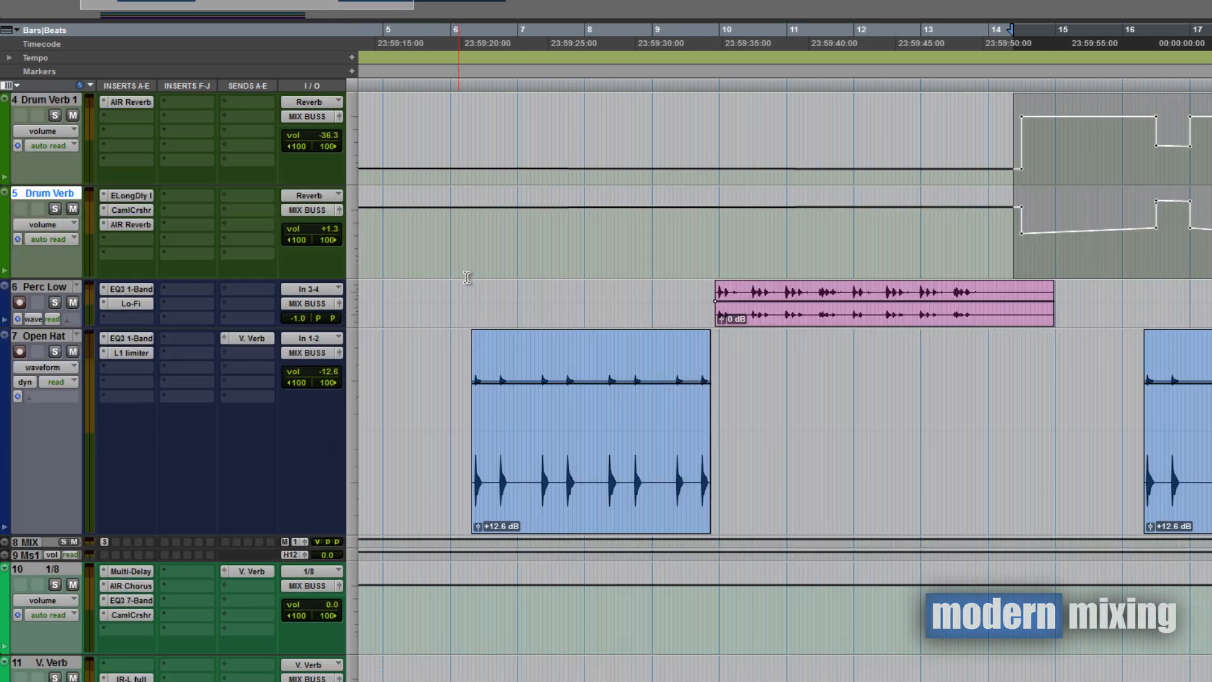
{"action": "scroll", "coordinate": [467, 278], "scroll_direction": "up", "scroll_amount": 2}
{"action": "left_click", "coordinate": [463, 278]}
{"action": "scroll", "coordinate": [514, 343], "scroll_direction": "down", "scroll_amount": 2}
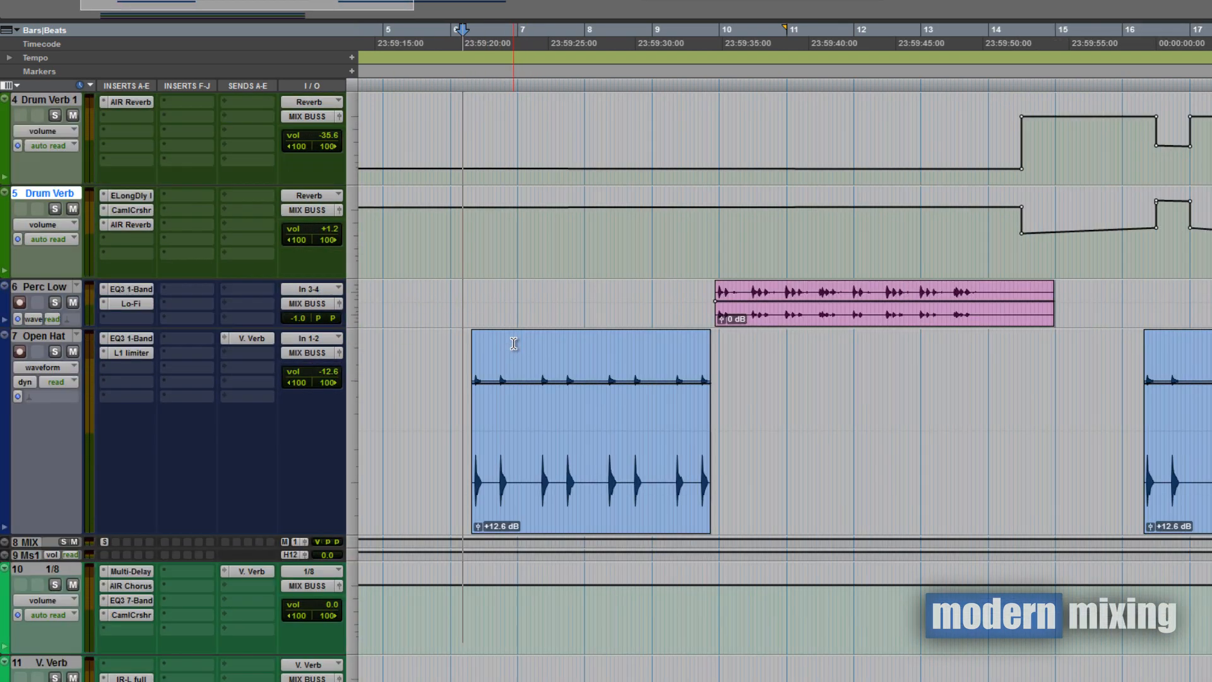
{"action": "key", "text": "ctrl+equal"}
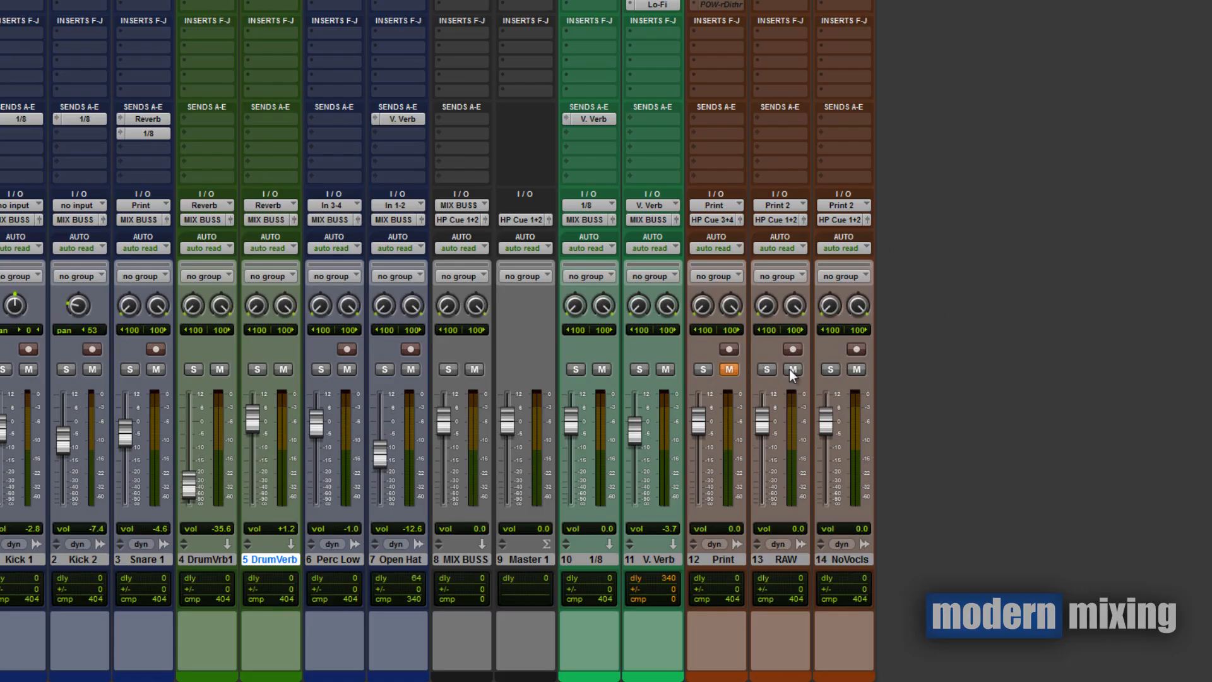
{"action": "key", "text": "ctrl+equal"}
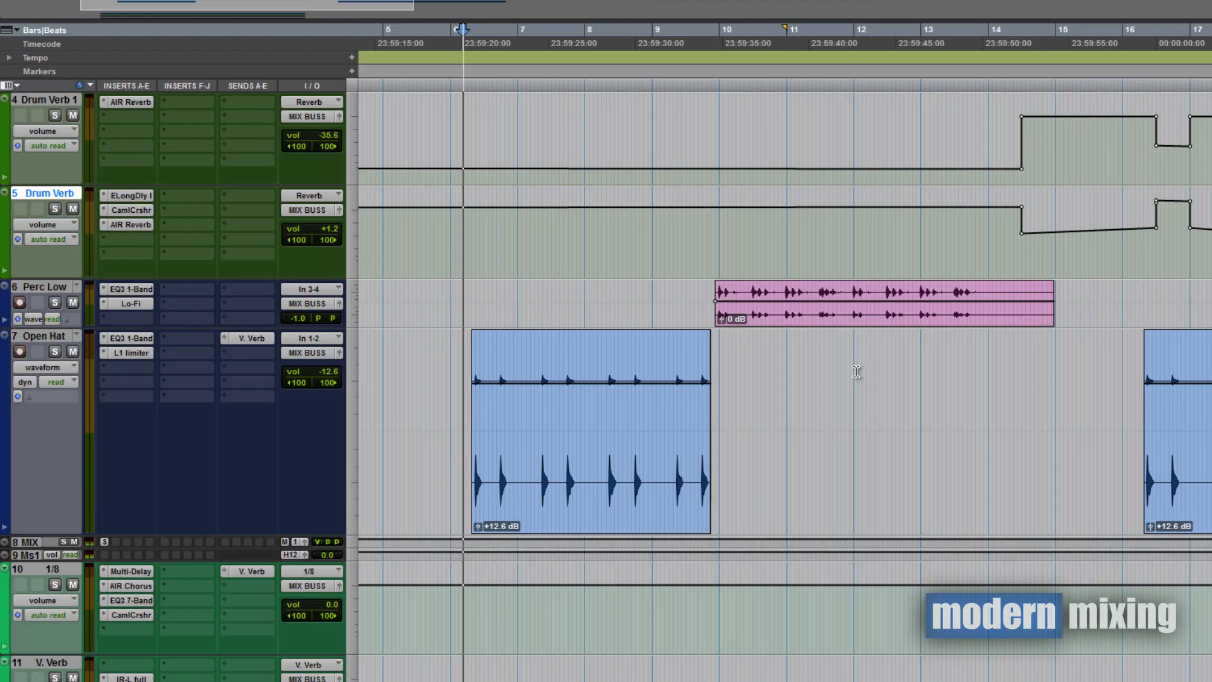
Step: Show the Pad, Piano and WndSynt tracks, mute all three, and play the drum tracks together
{"action": "scroll", "coordinate": [826, 421], "scroll_direction": "up", "scroll_amount": 2}
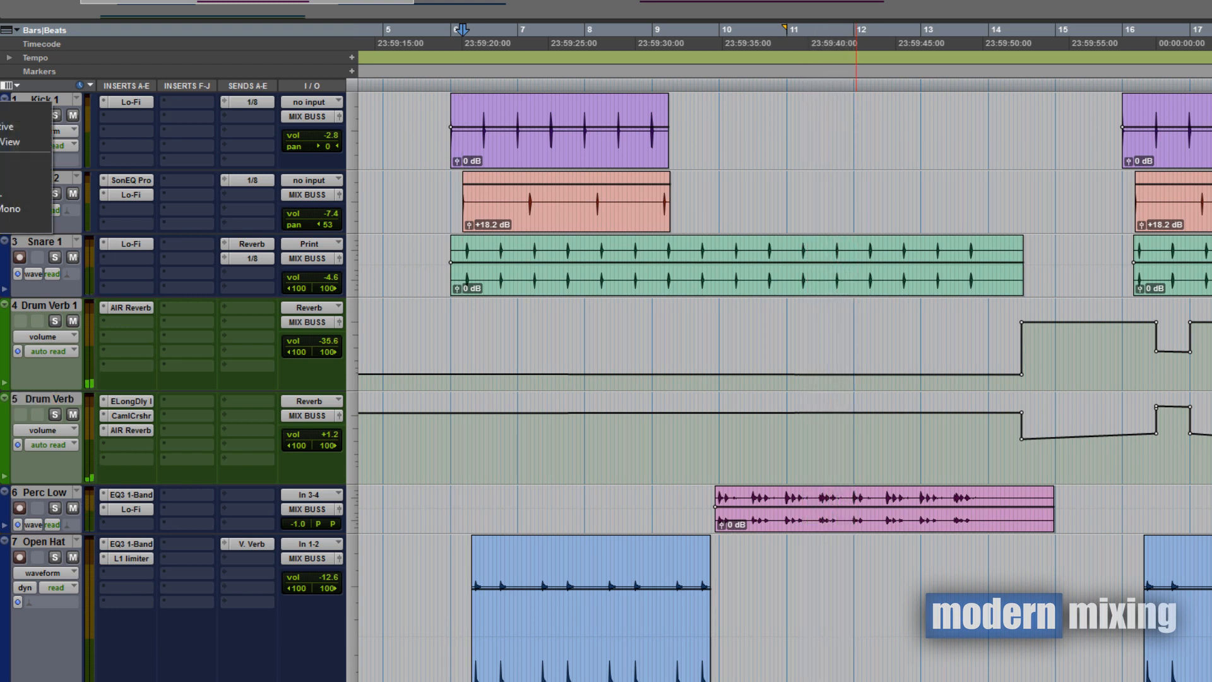
{"action": "scroll", "coordinate": [364, 333], "scroll_direction": "down", "scroll_amount": 2}
{"action": "scroll", "coordinate": [365, 333], "scroll_direction": "down", "scroll_amount": 5}
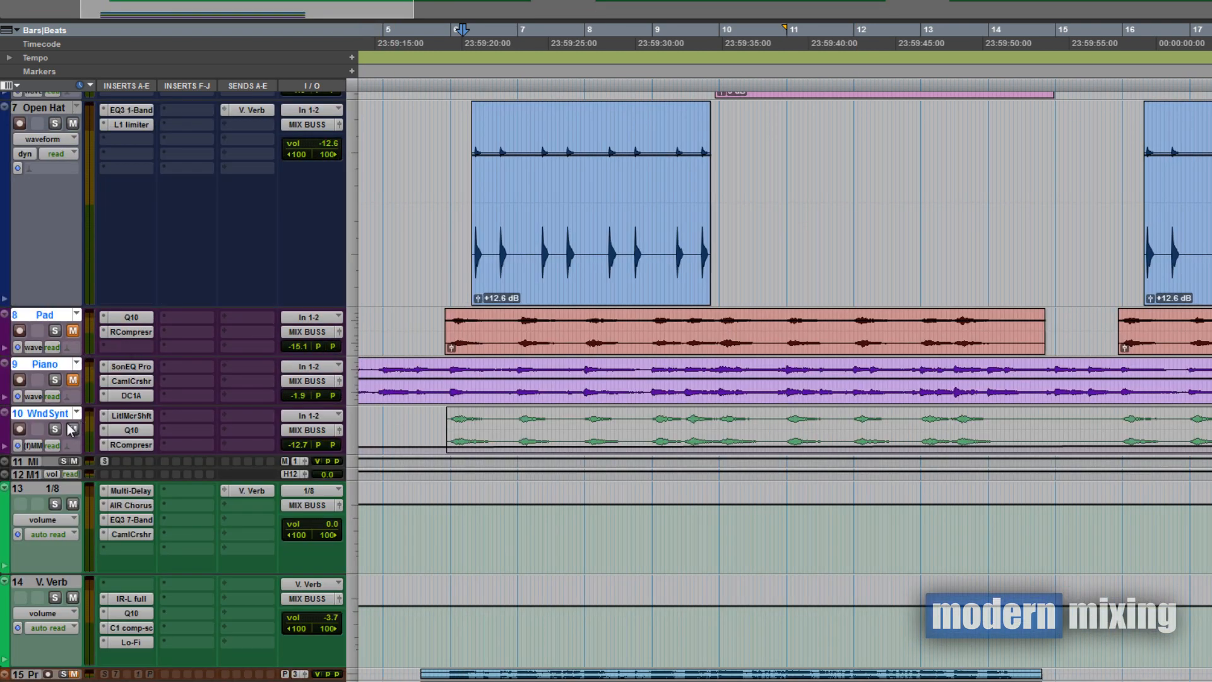
{"action": "scroll", "coordinate": [355, 332], "scroll_direction": "up", "scroll_amount": 3}
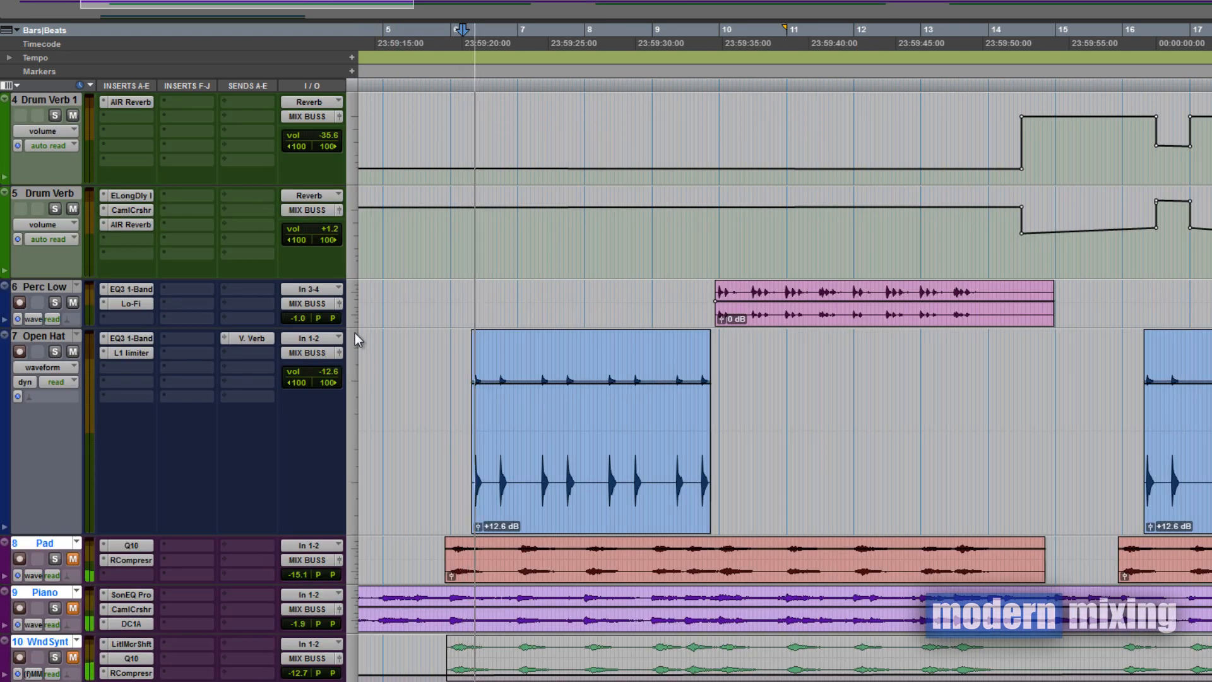
{"action": "scroll", "coordinate": [355, 332], "scroll_direction": "up", "scroll_amount": 3}
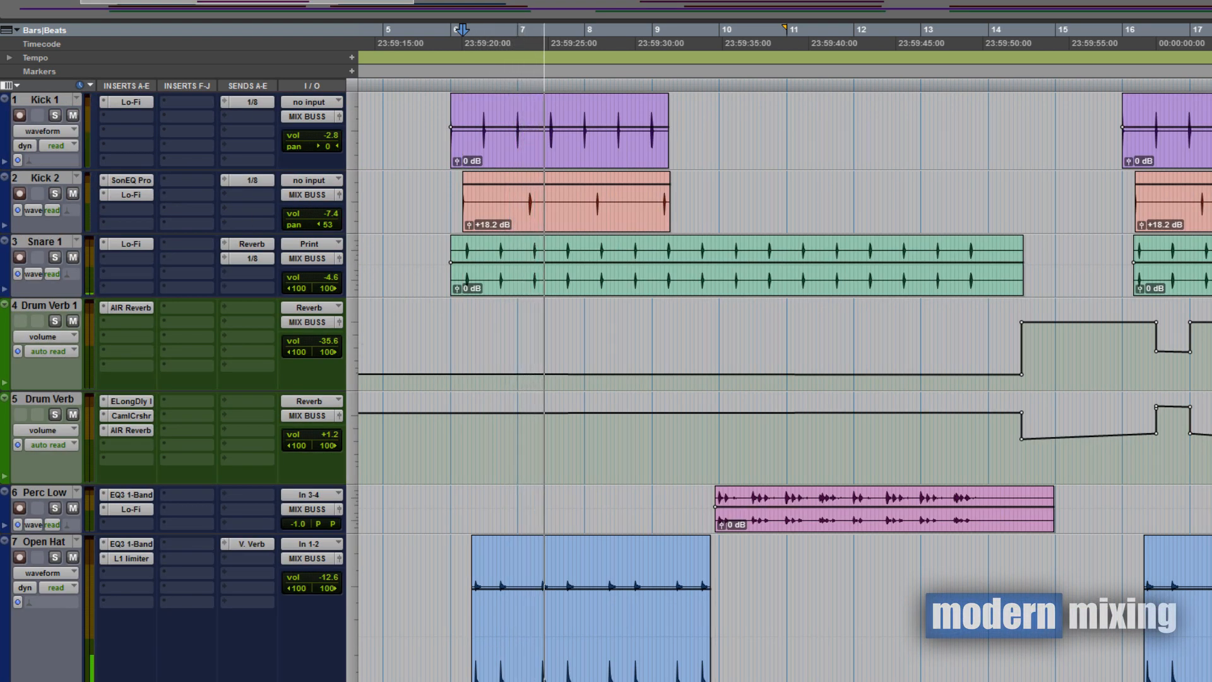
Step: Show the two Sub Bass tracks above Kick 1, keep them muted, and examine the track levels in the mixer
{"action": "right_click", "coordinate": [1, 8]}
{"action": "left_click", "coordinate": [25, 17]}
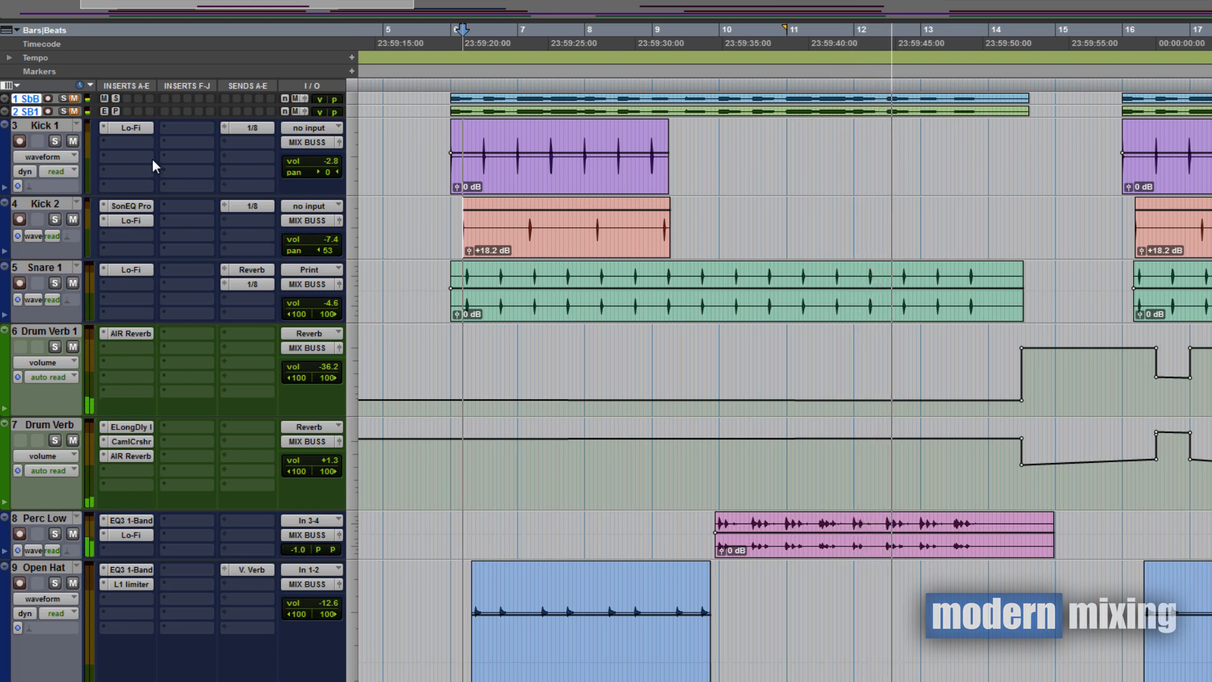
{"action": "key", "text": "ctrl+equal"}
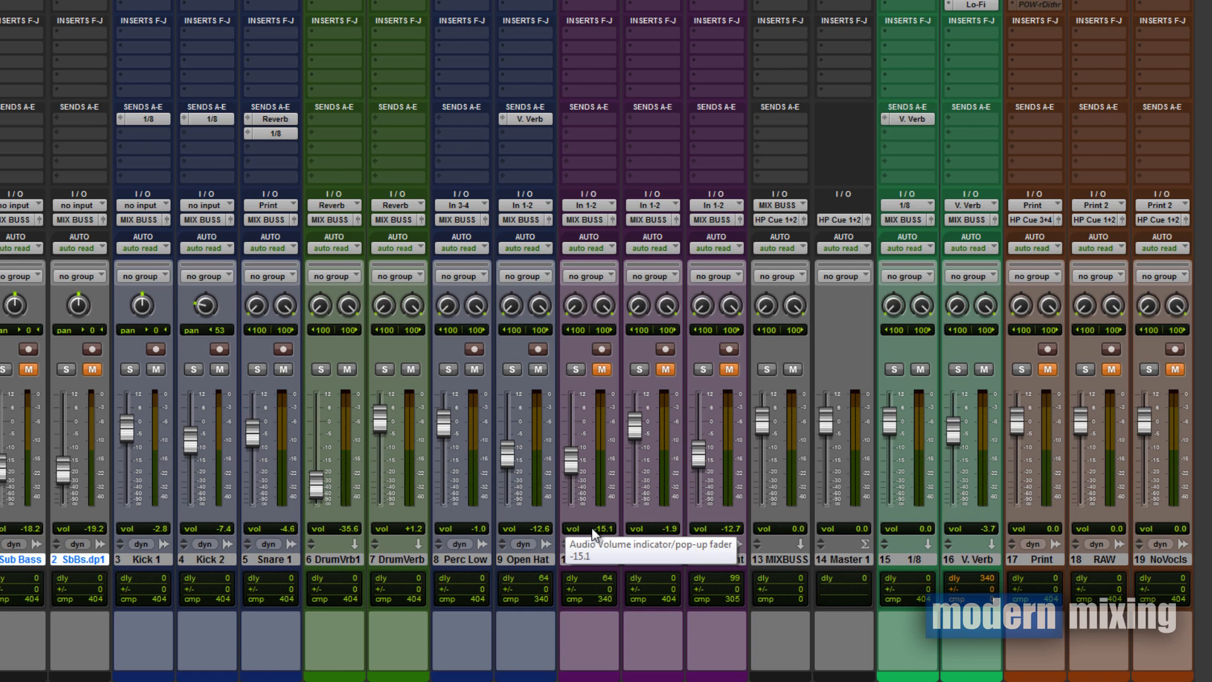
{"action": "key", "text": "ctrl+equal"}
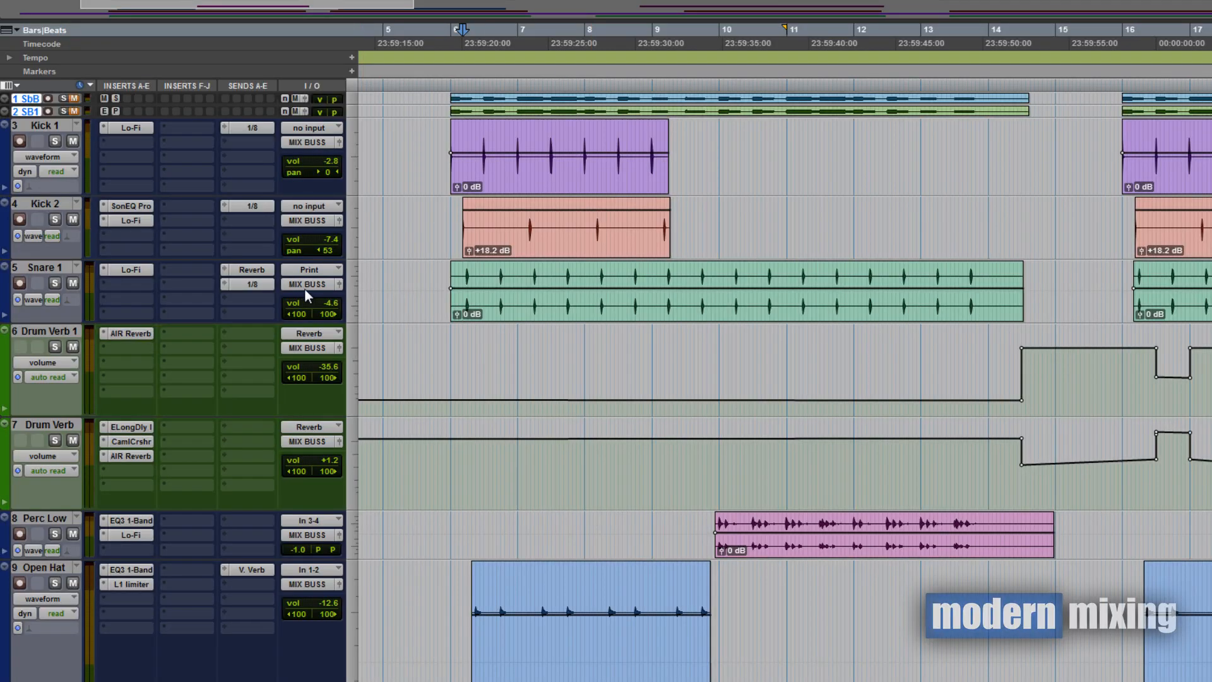
Step: Place the playback start just past bar 15, after Perc Low's first clip
{"action": "left_click", "coordinate": [450, 153]}
{"action": "left_click", "coordinate": [696, 163]}
{"action": "left_click_drag", "start_coordinate": [703, 163], "coordinate": [1081, 543]}
{"action": "left_click", "coordinate": [1081, 543]}
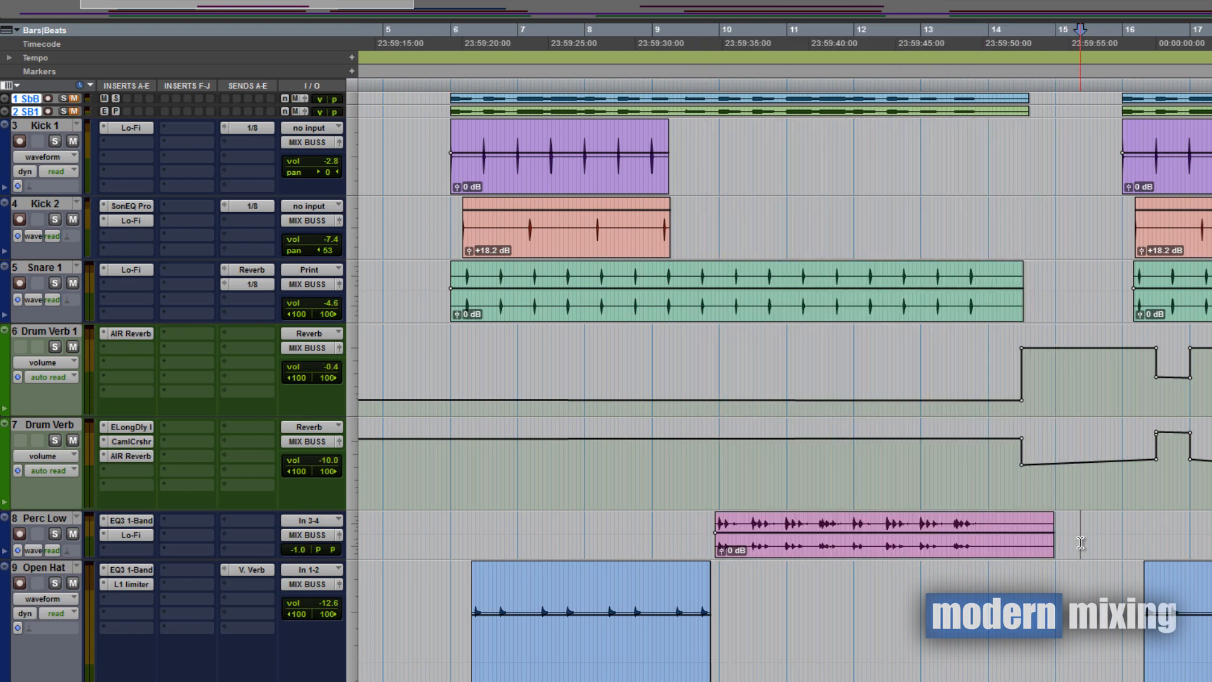